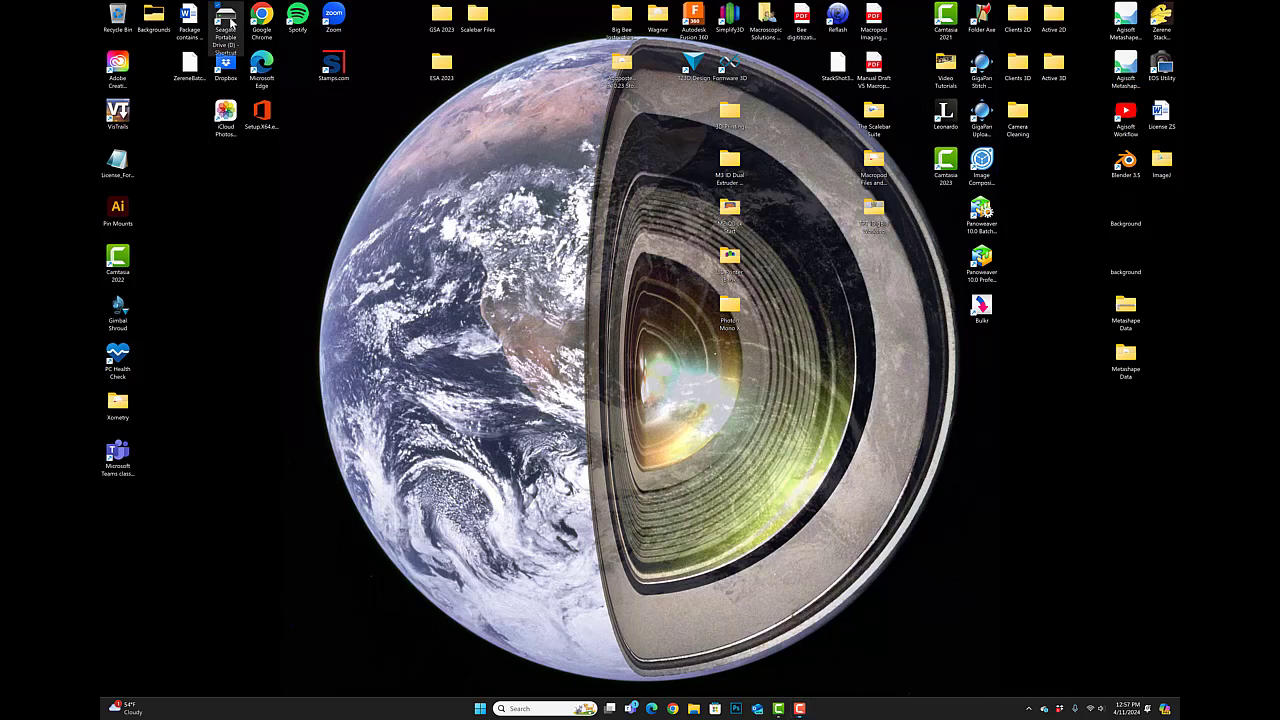
- Open the 2024_04_02 folder under Video Tutorials > African lepidoptera on the Seagate Portable Drive
double_click(231, 22)
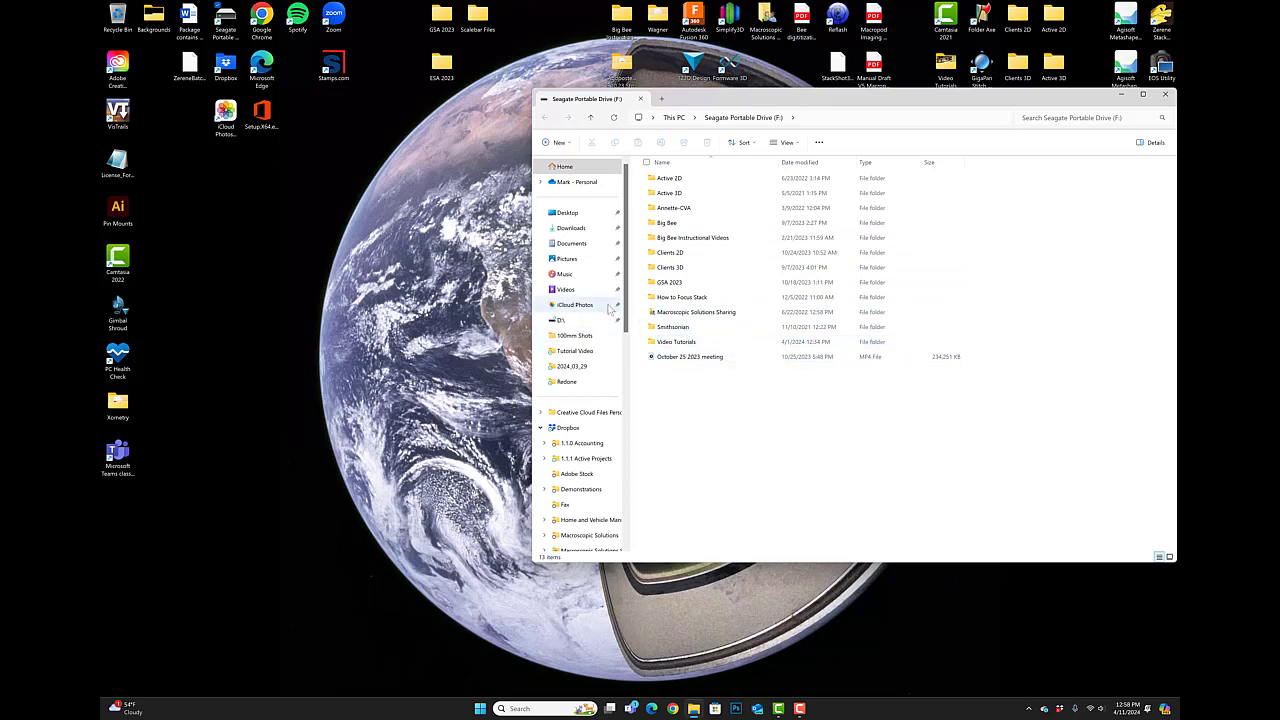
double_click(676, 341)
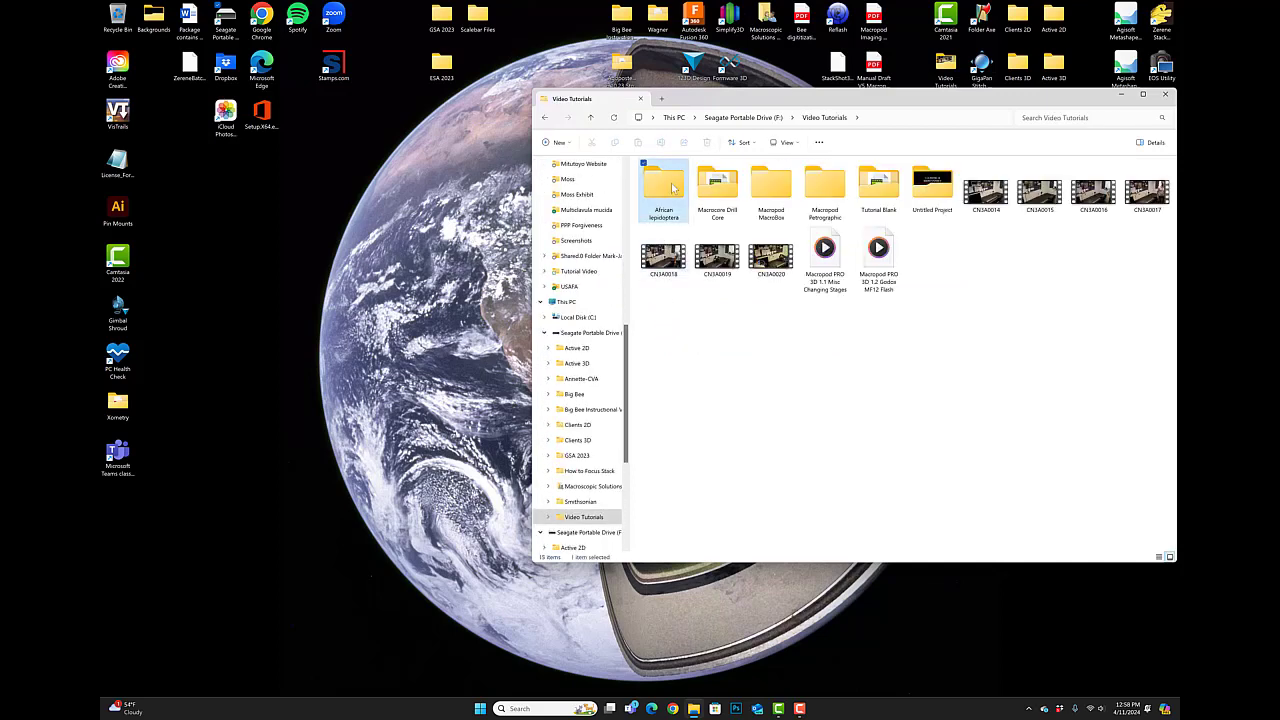
double_click(664, 200)
left_click_drag(787, 104, 754, 109)
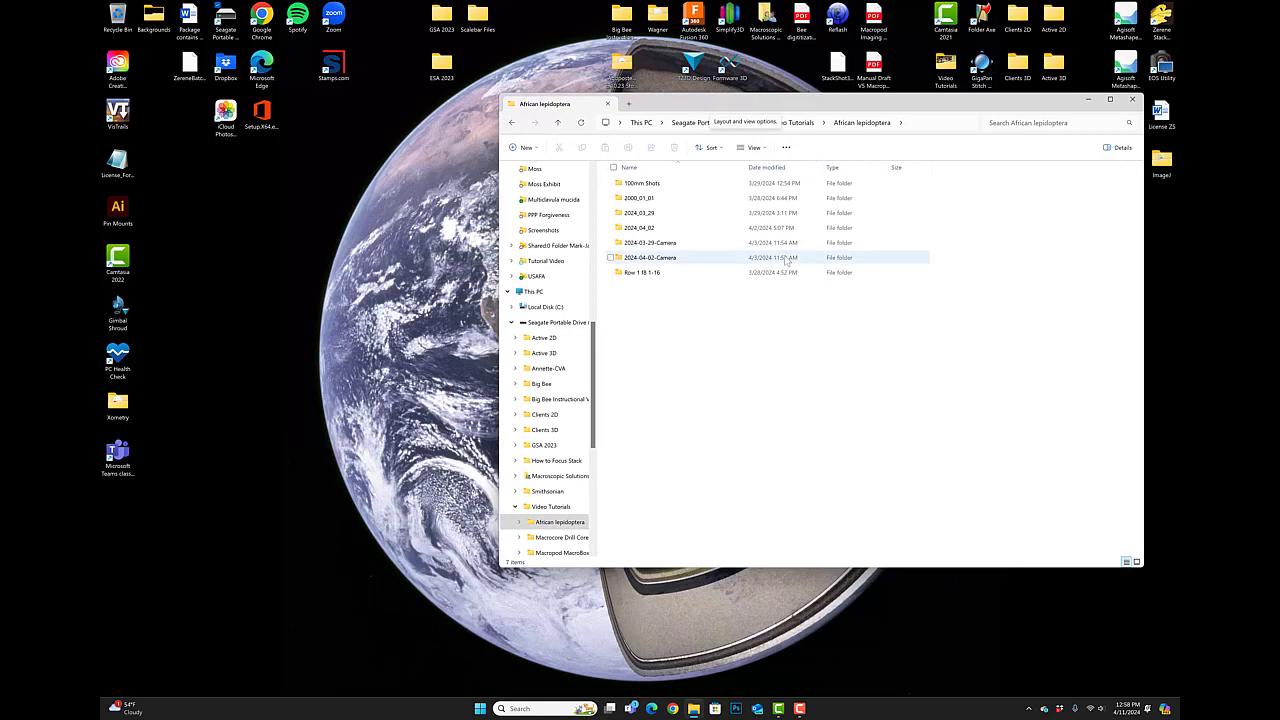
double_click(650, 230)
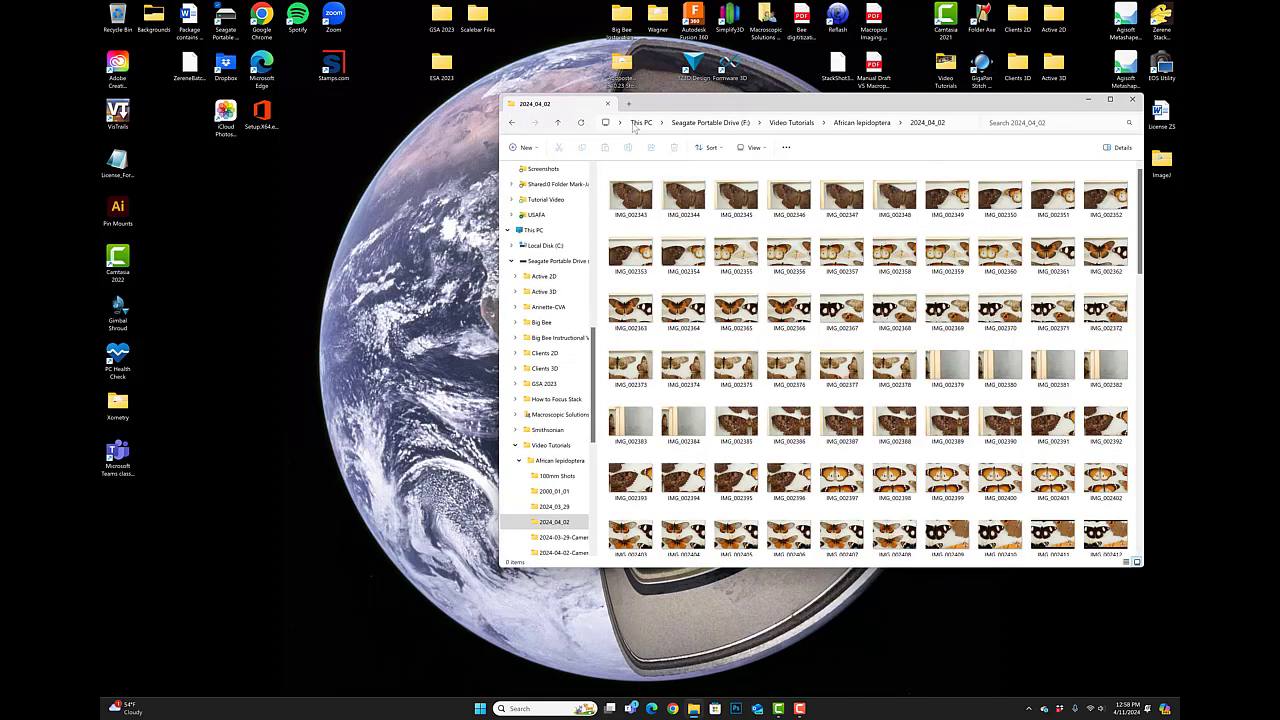
- Examine the butterfly image thumbnails in the 2024_04_02 folder from the first file to the last
left_click_drag(679, 103, 441, 72)
scroll(675, 297, "down", 5)
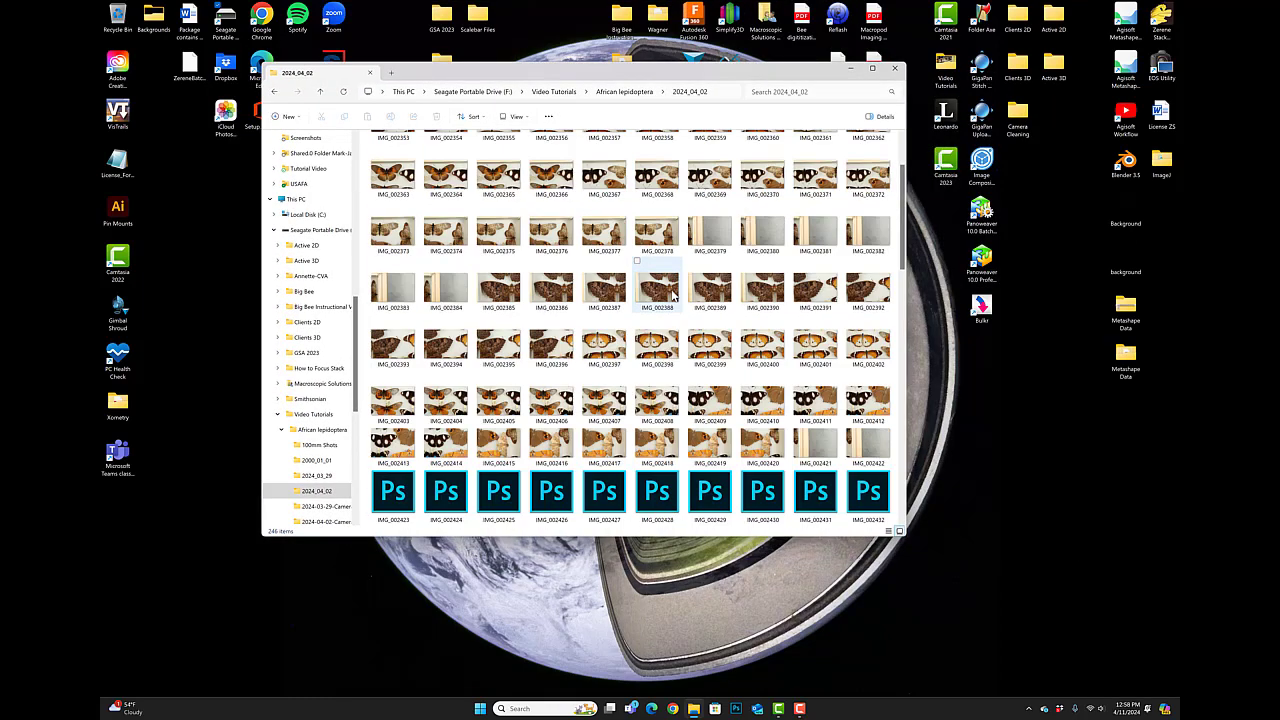
scroll(678, 297, "down", 5)
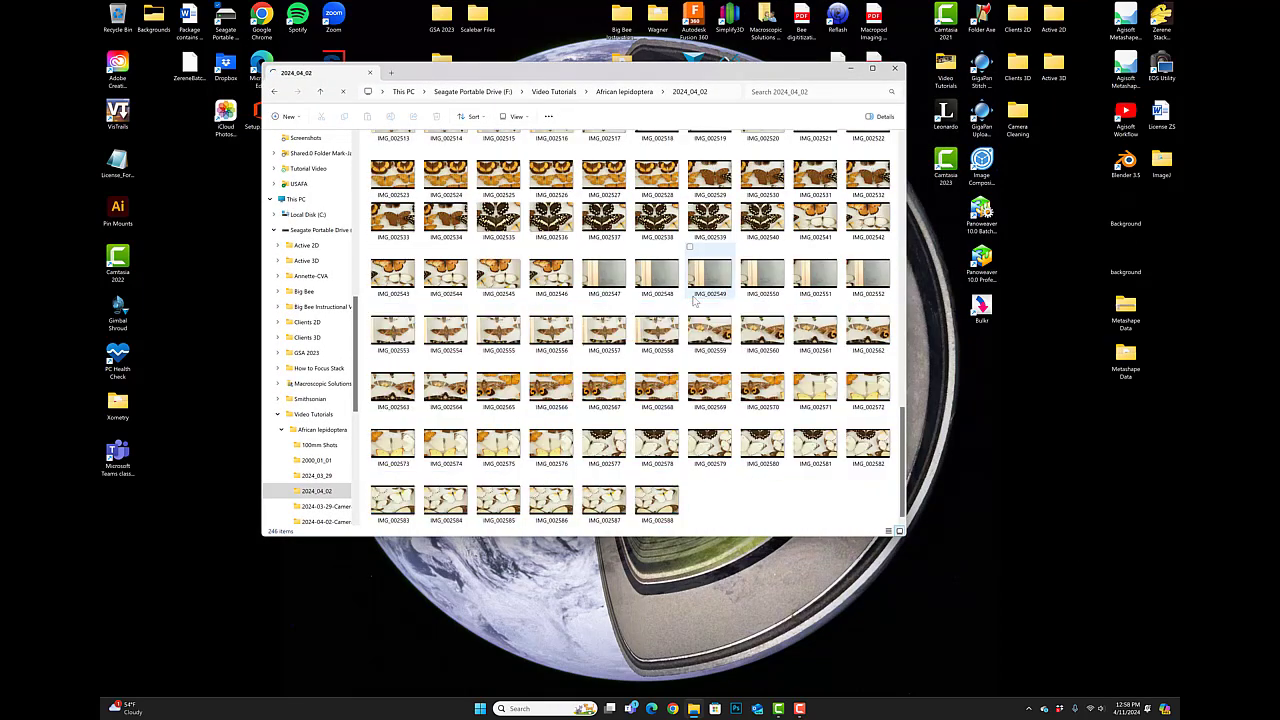
scroll(694, 300, "up", 6)
scroll(694, 300, "up", 3)
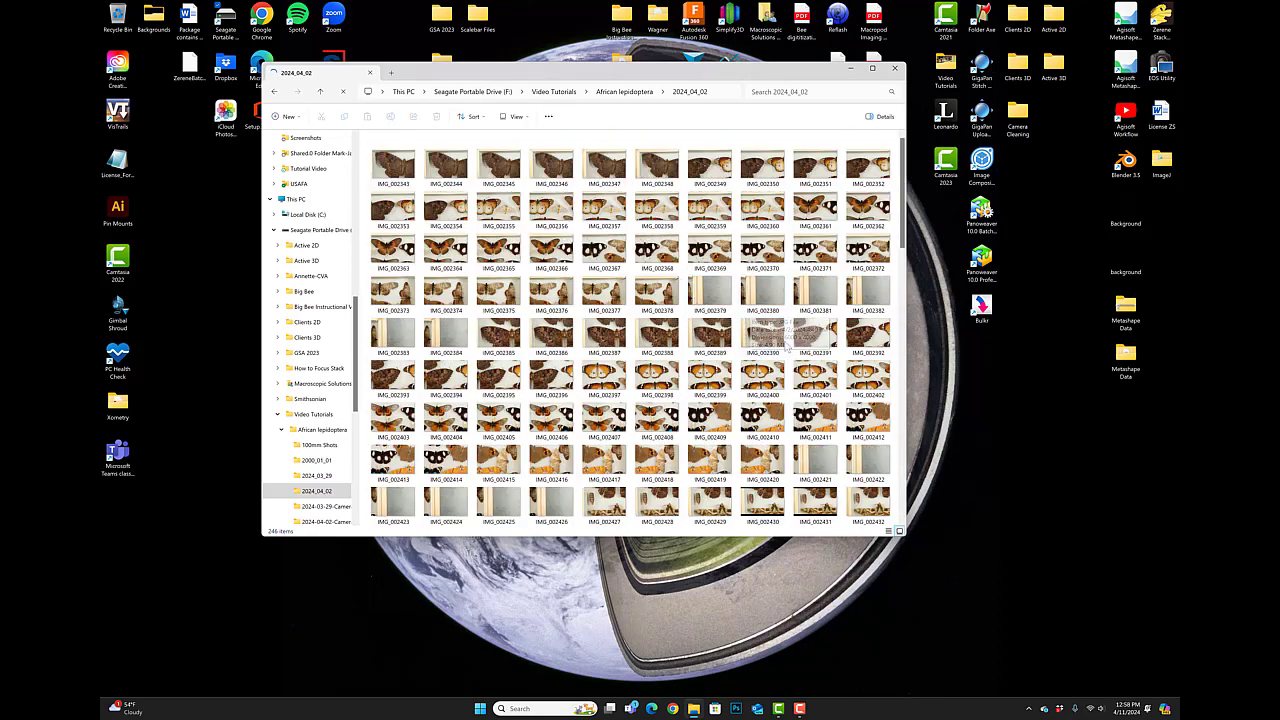
scroll(645, 285, "down", 4)
scroll(639, 279, "down", 4)
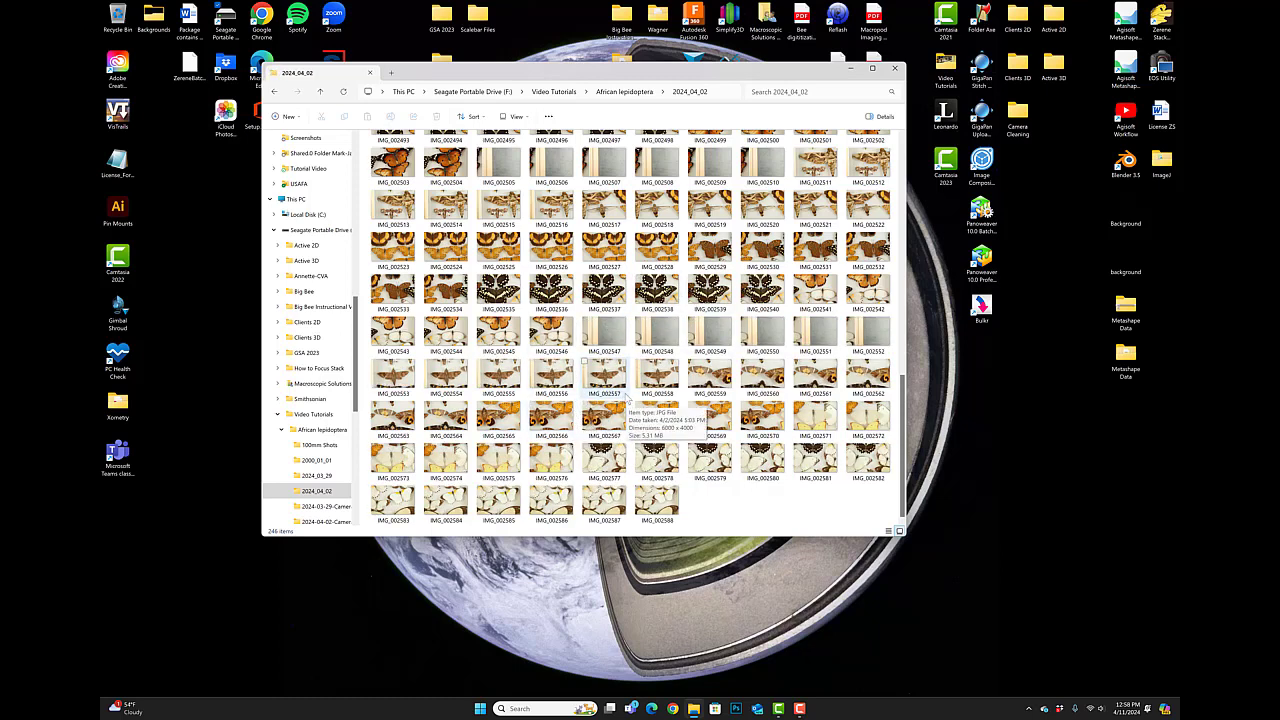
scroll(720, 410, "up", 5)
scroll(731, 437, "up", 4)
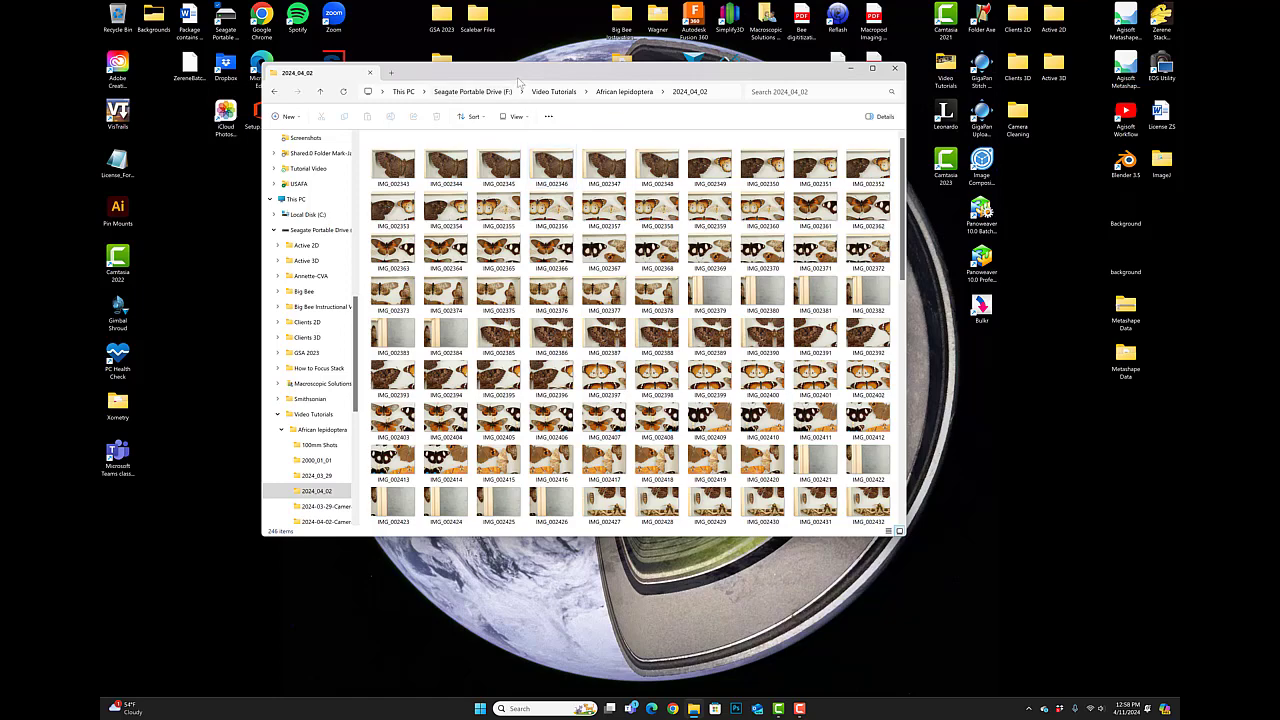
- Dock the 2024_04_02 folder window along the left side of the desktop and narrow it to six thumbnails per row
left_click_drag(521, 73, 524, 136)
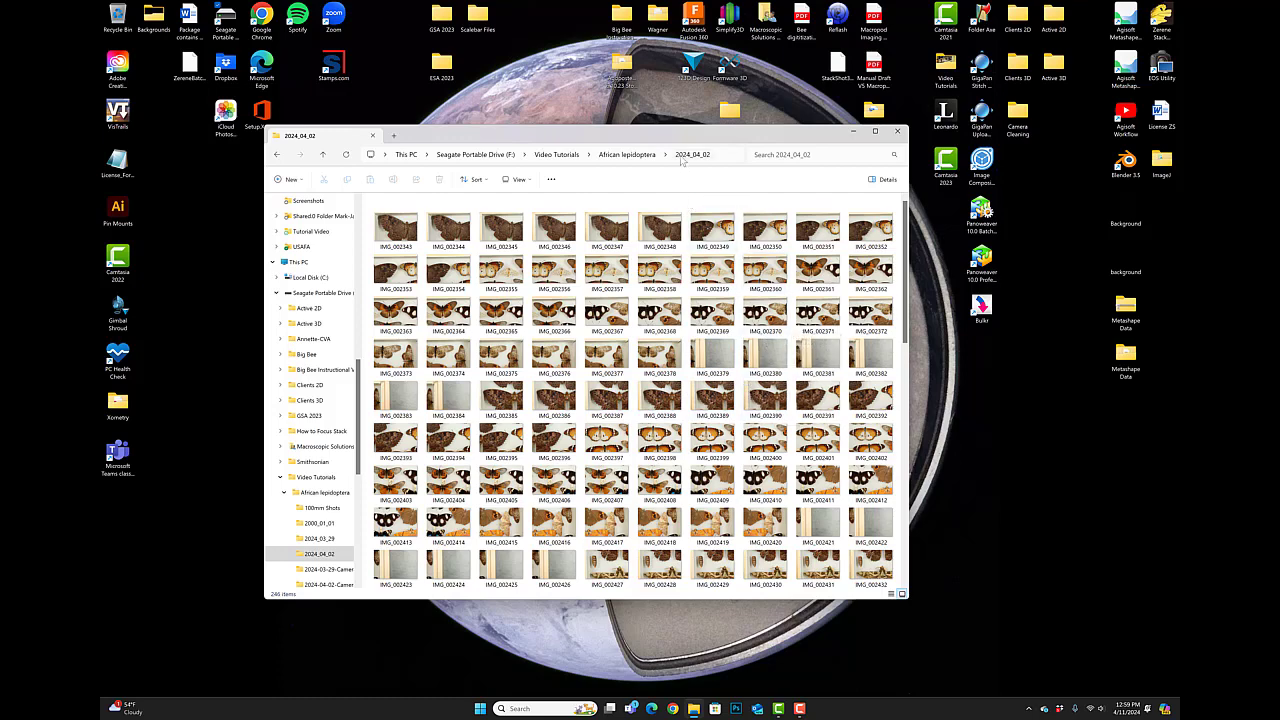
left_click_drag(687, 136, 663, 148)
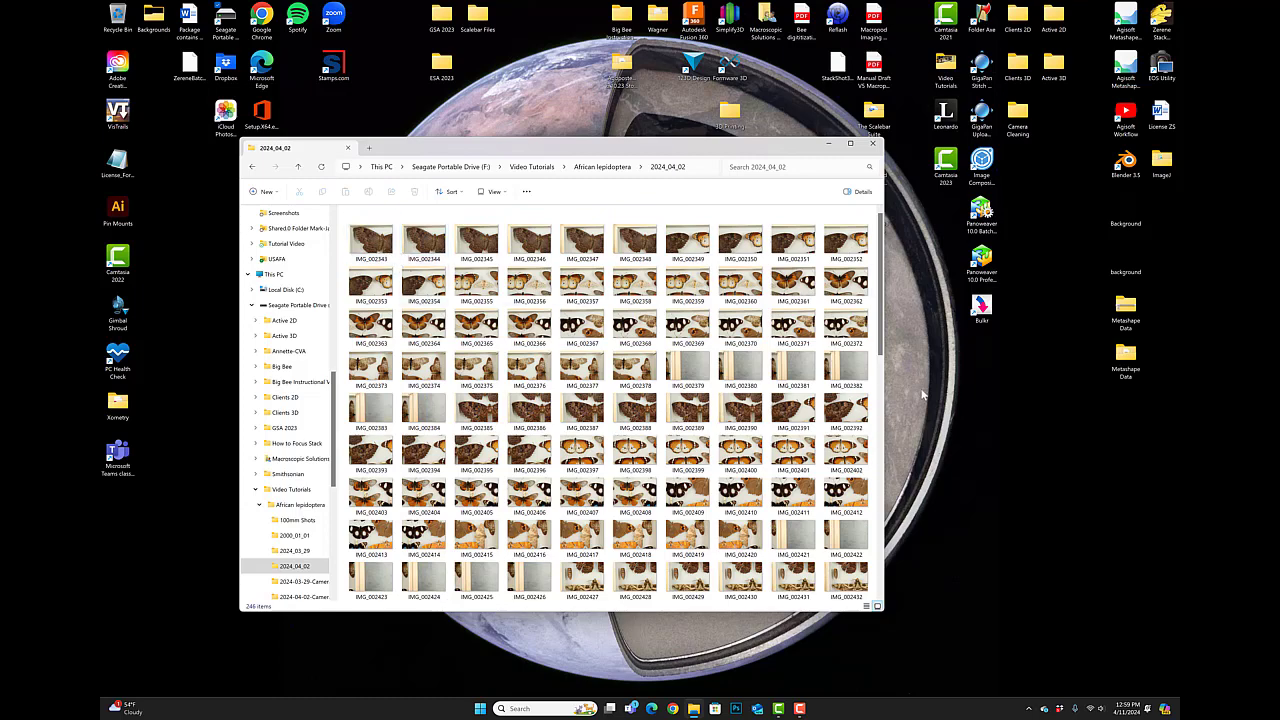
left_click_drag(879, 401, 702, 387)
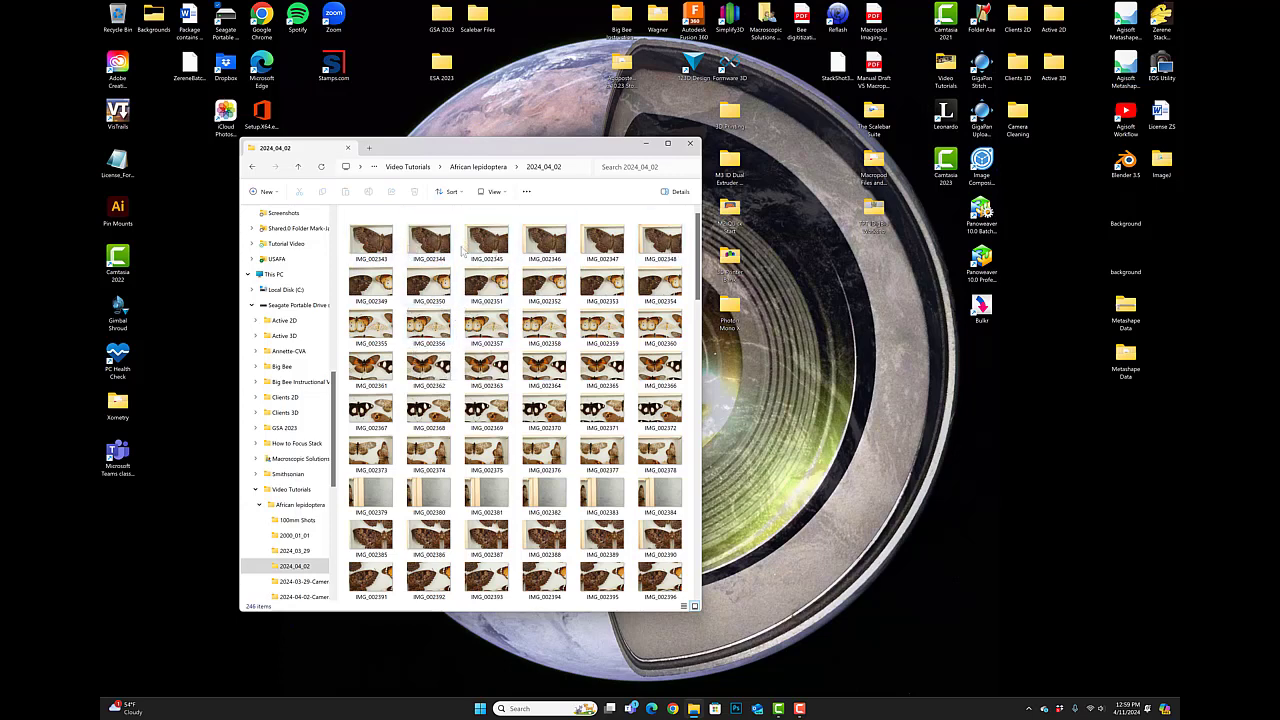
scroll(600, 405, "down", 5)
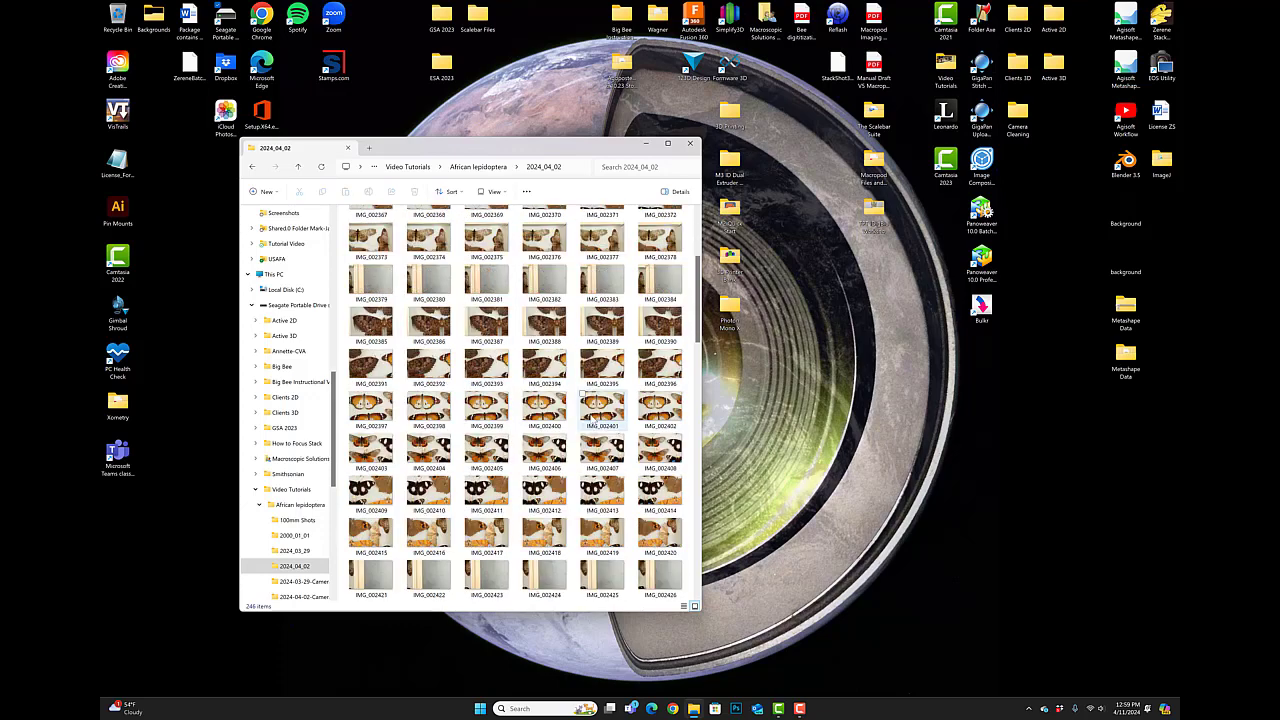
scroll(600, 410, "up", 3)
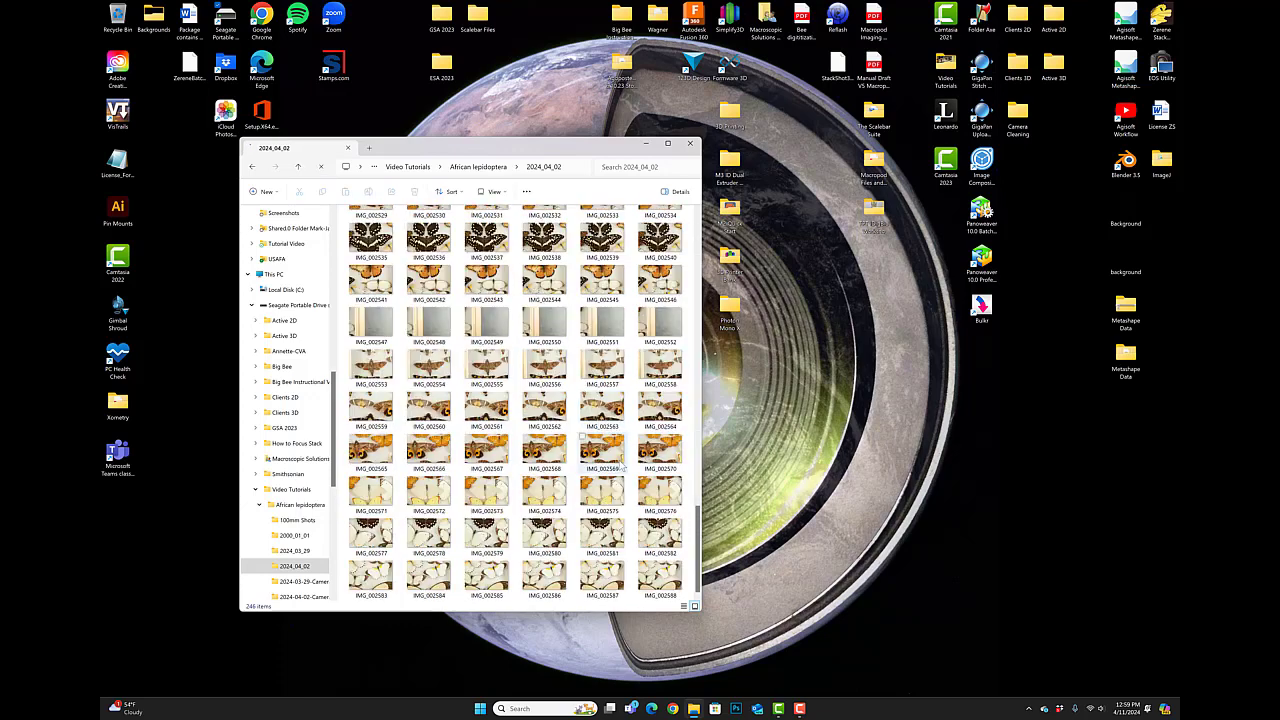
scroll(622, 467, "up", 4)
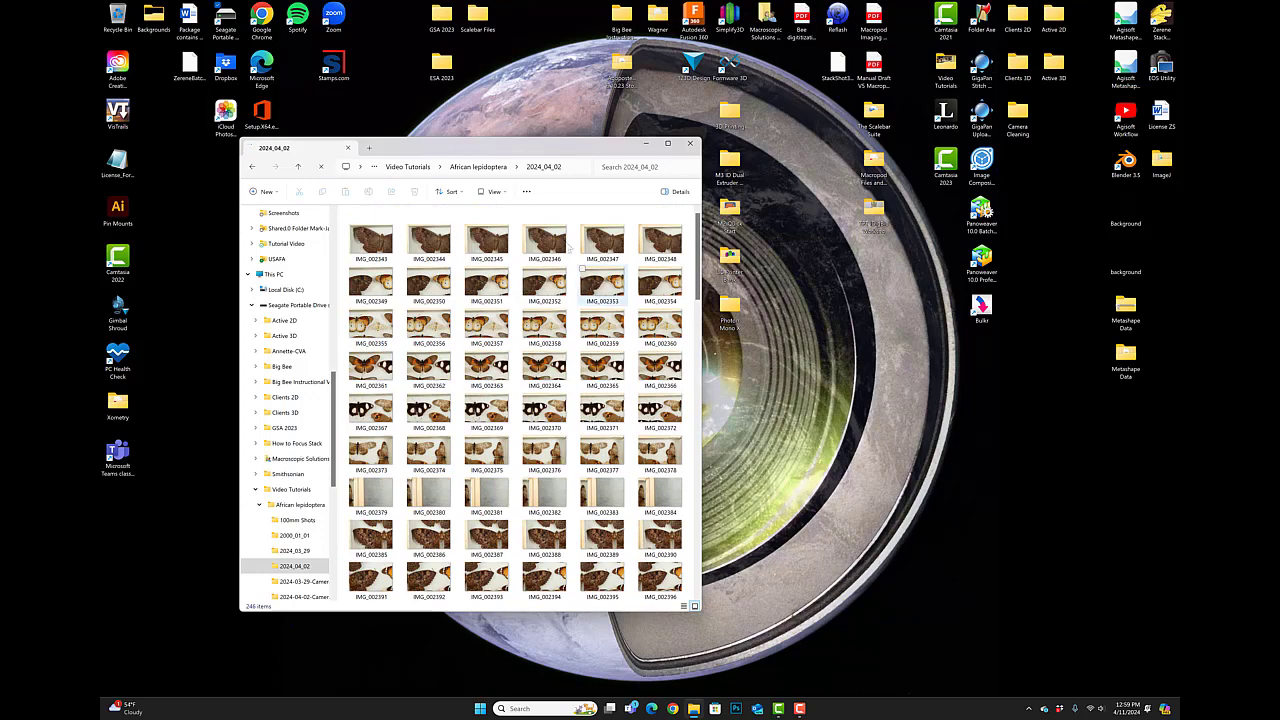
left_click_drag(502, 152, 102, 195)
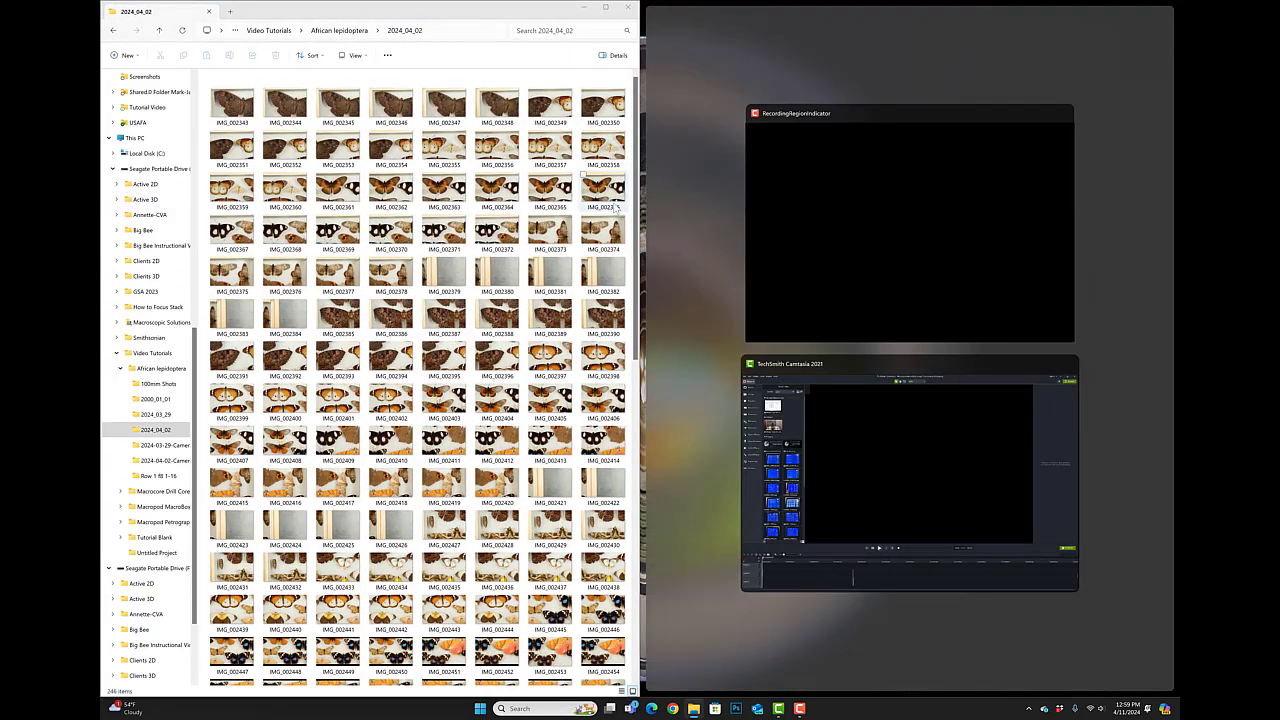
left_click(728, 318)
left_click_drag(639, 323, 525, 325)
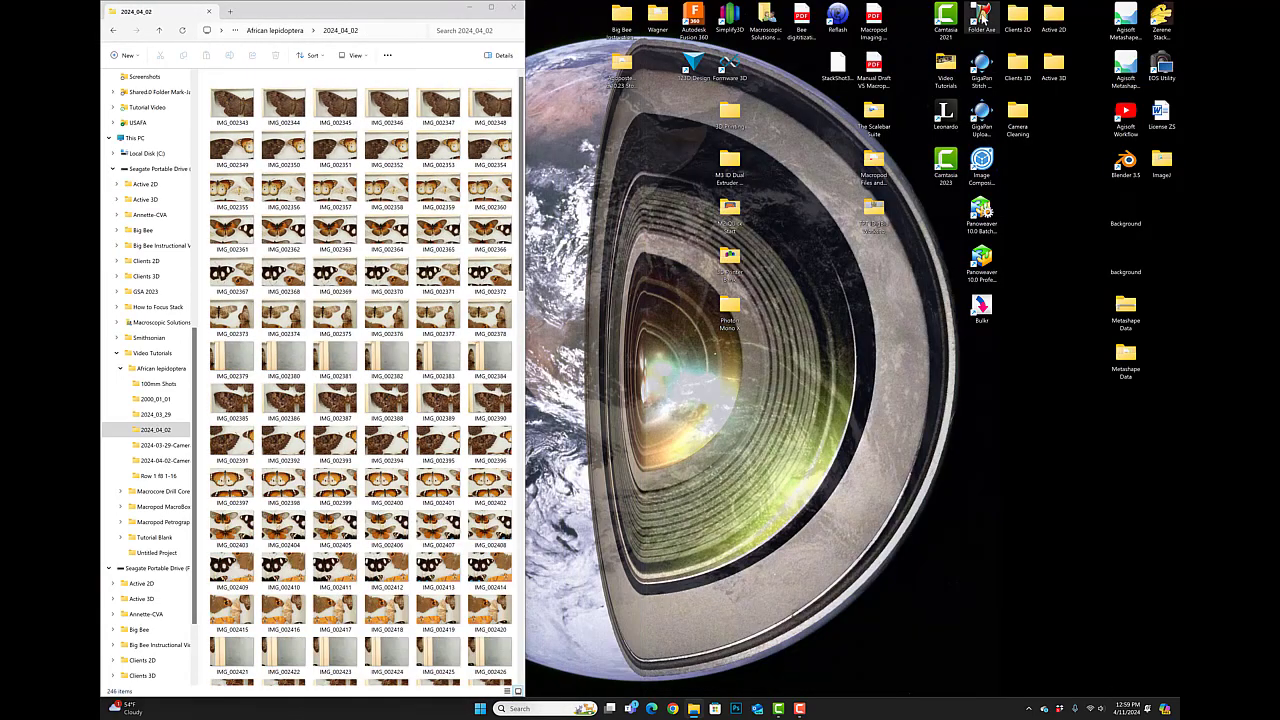
- Launch Folder Axe and place its window on the free desktop area beside the image folder
double_click(982, 14)
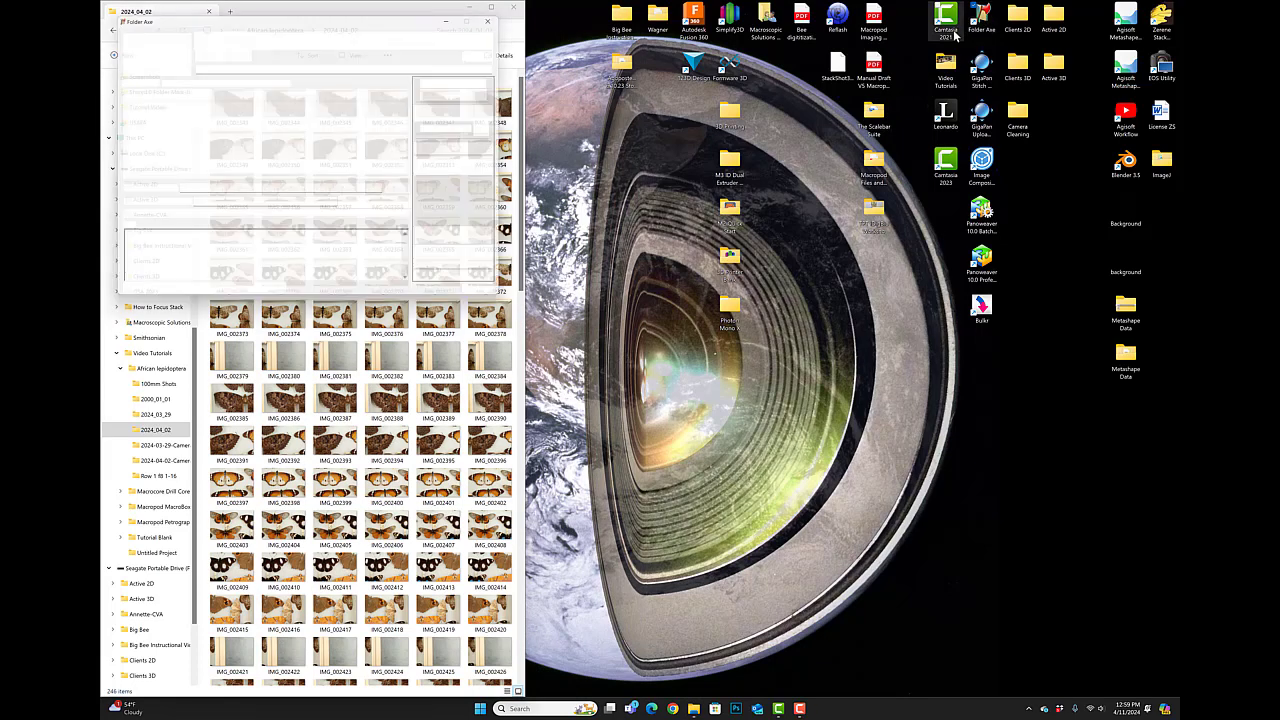
left_click_drag(338, 22, 883, 405)
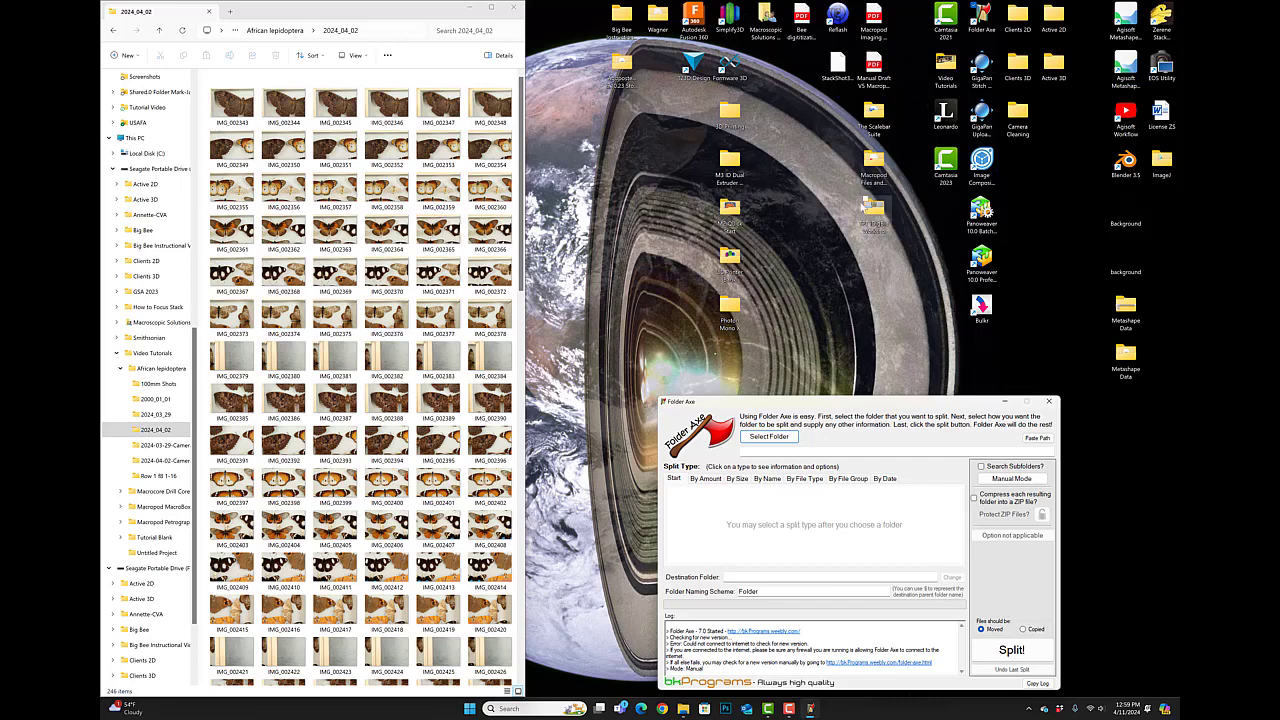
- View the Software Downloads folder inside Macropod Files and Software Packages, then close it
left_click(870, 162)
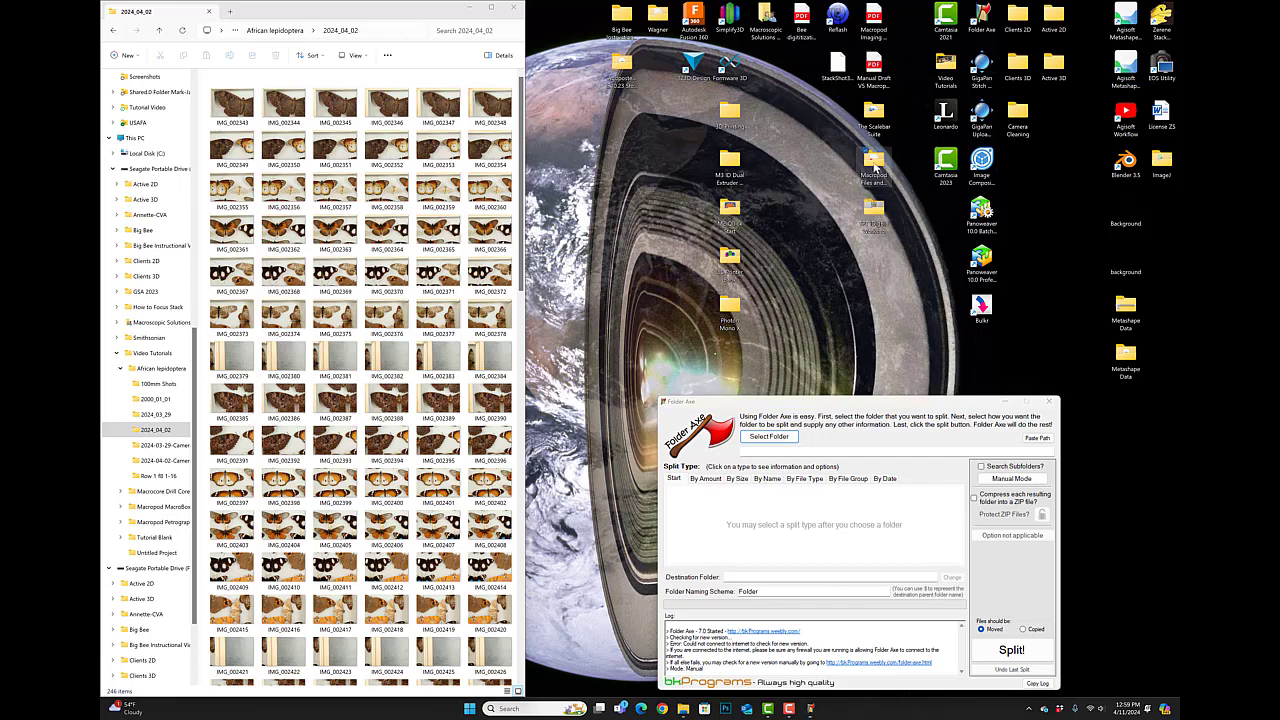
double_click(870, 162)
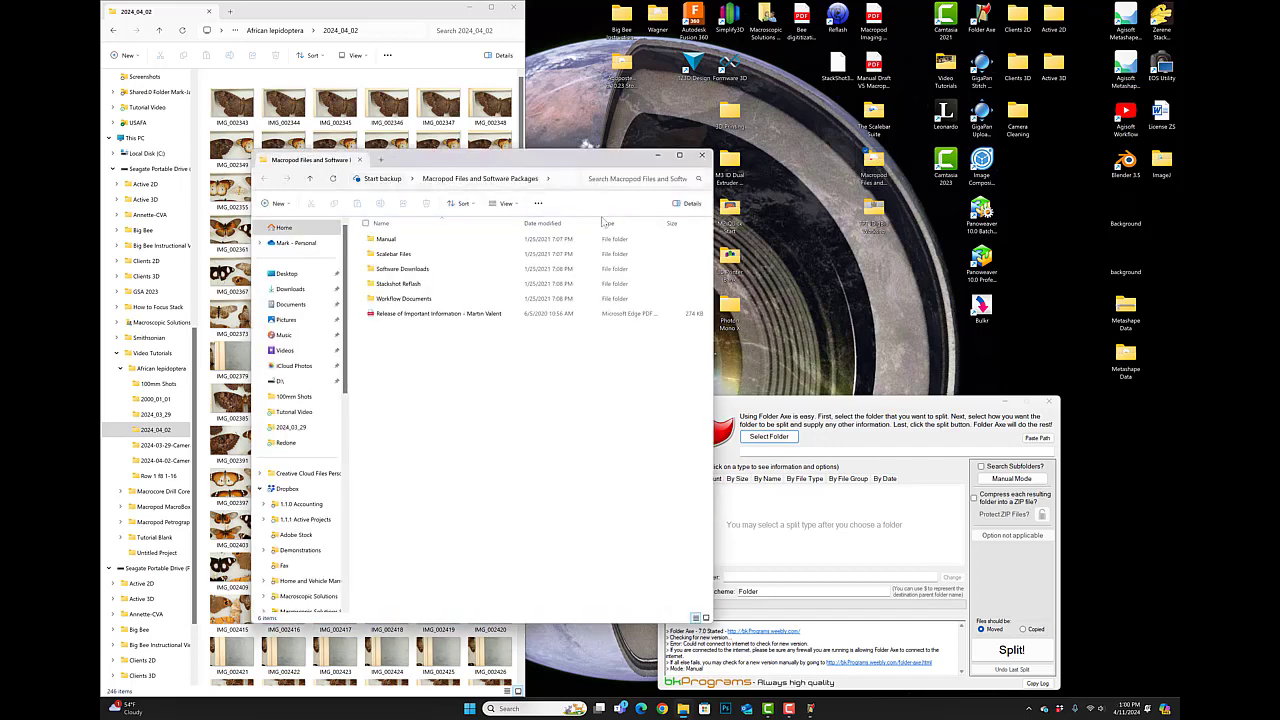
double_click(391, 275)
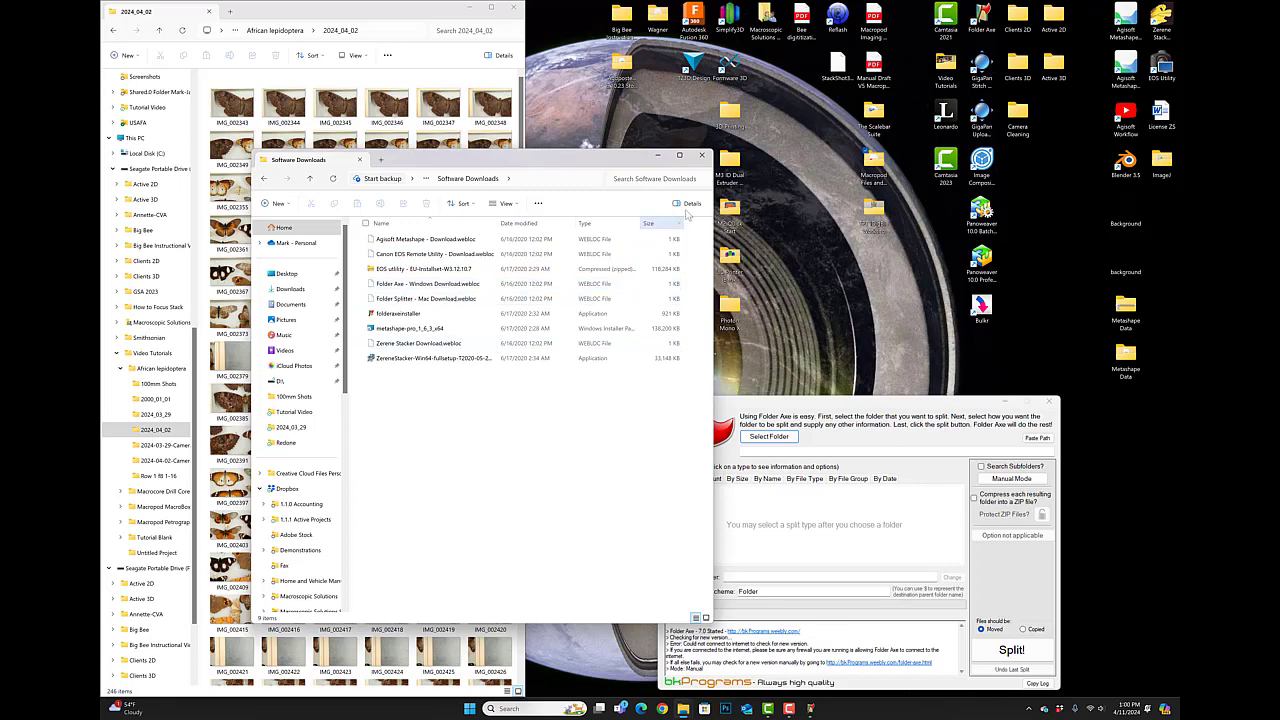
left_click(701, 155)
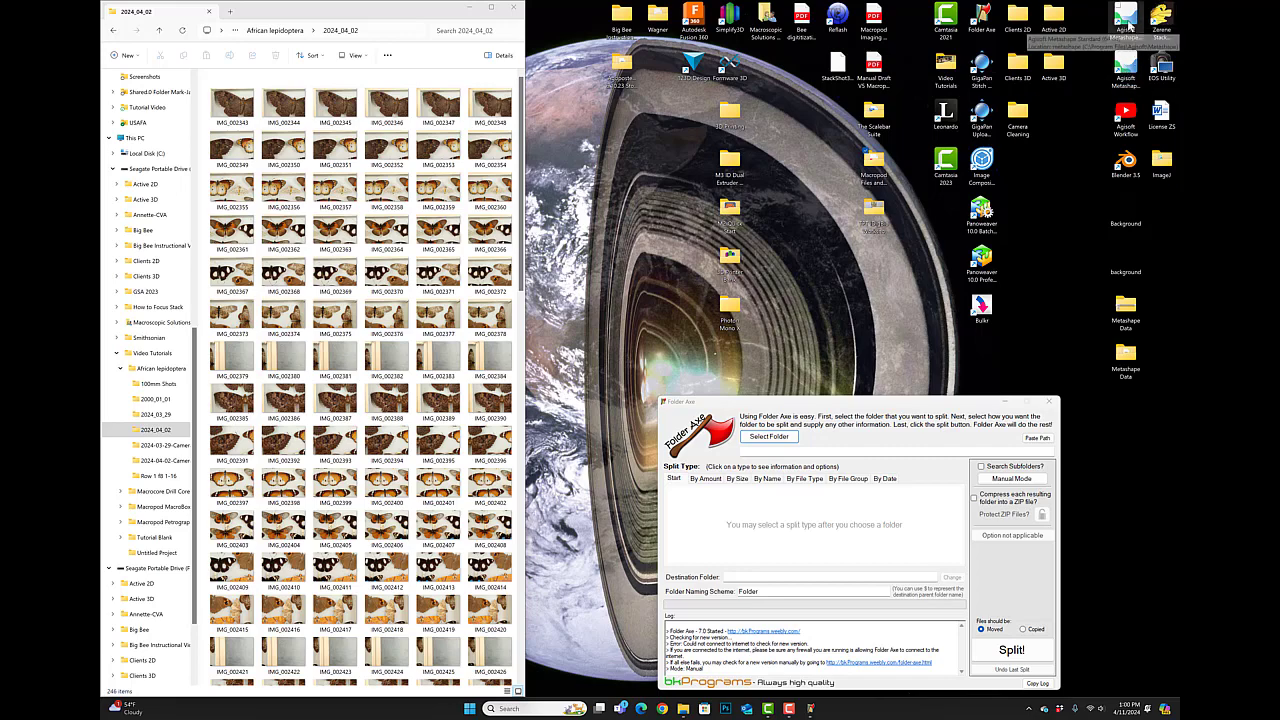
- View the contents of the Active 2D folder on the desktop and close it
left_click(1055, 74)
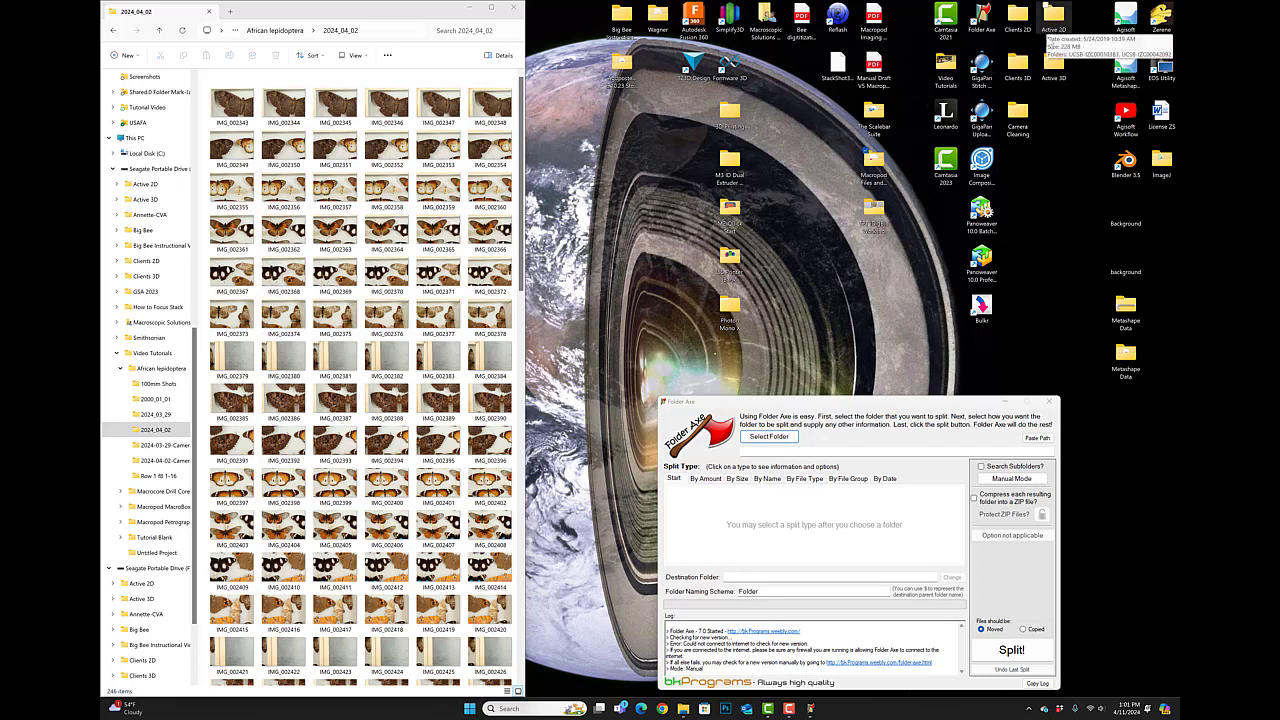
double_click(1052, 16)
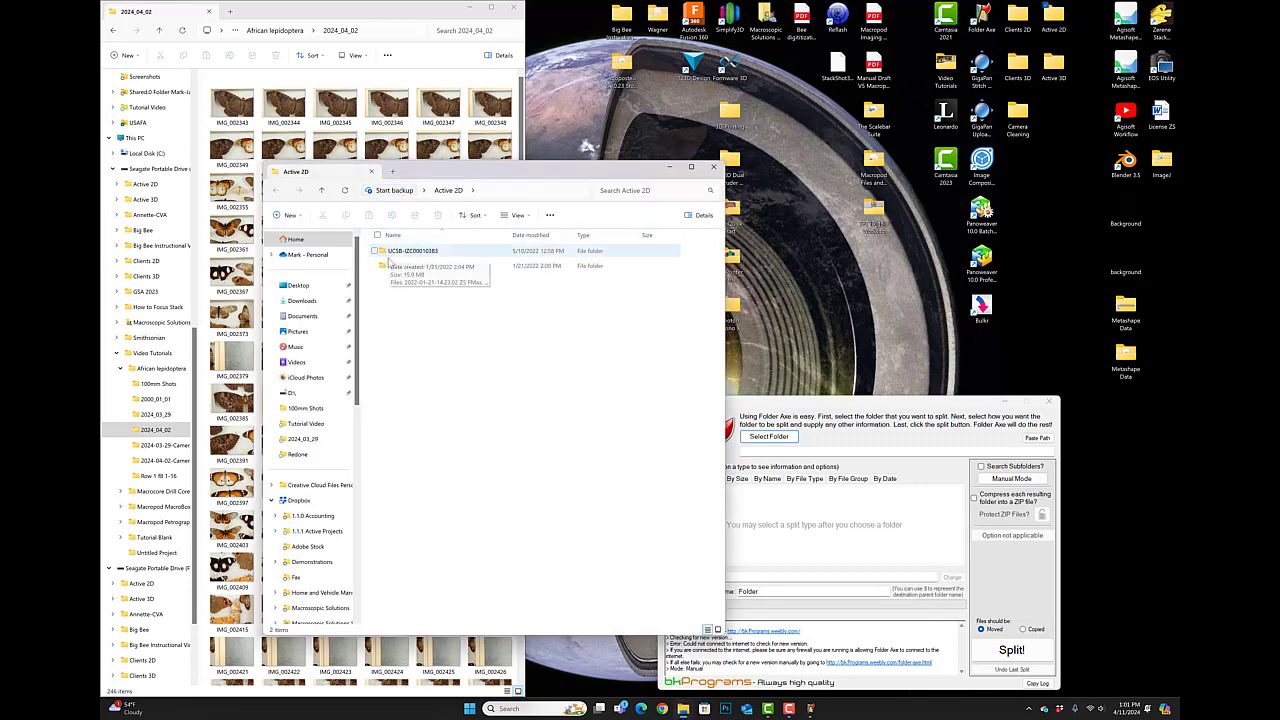
left_click(713, 167)
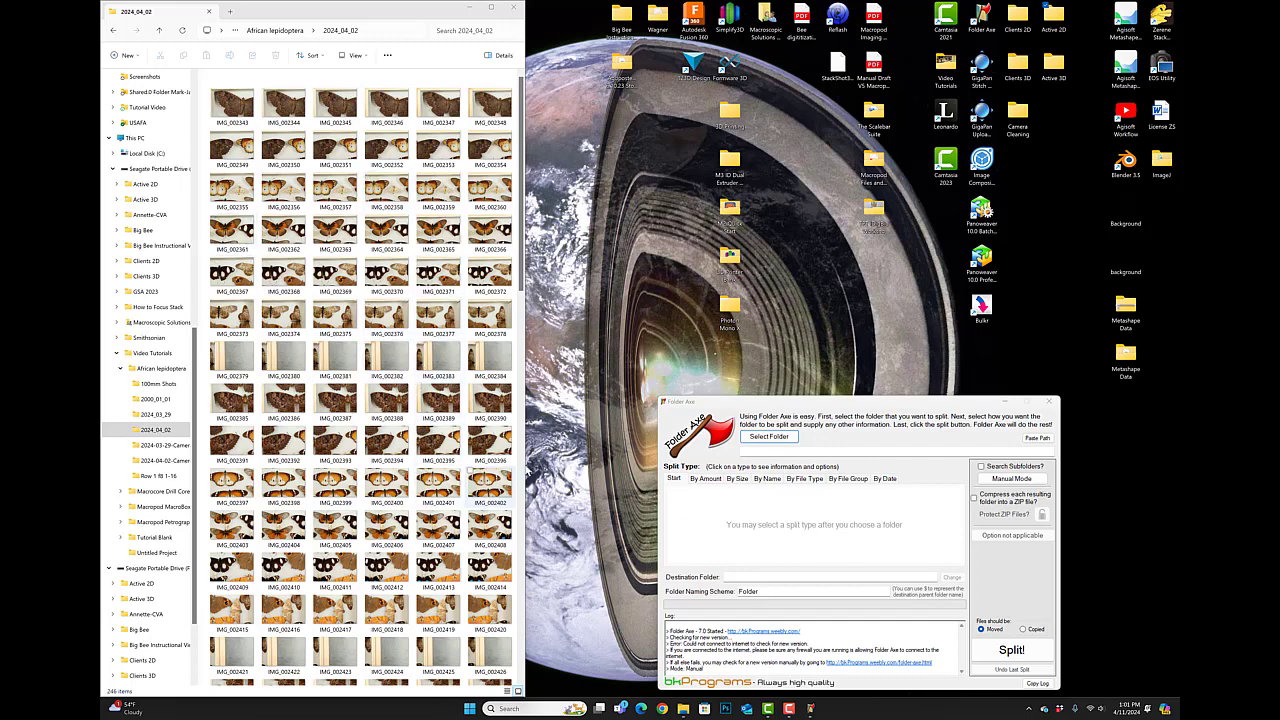
- Choose Video Tutorials\African lepidoptera\2024_04_02 on the Seagate Portable Drive as the folder to split in Folder Axe
left_click_drag(733, 414, 641, 148)
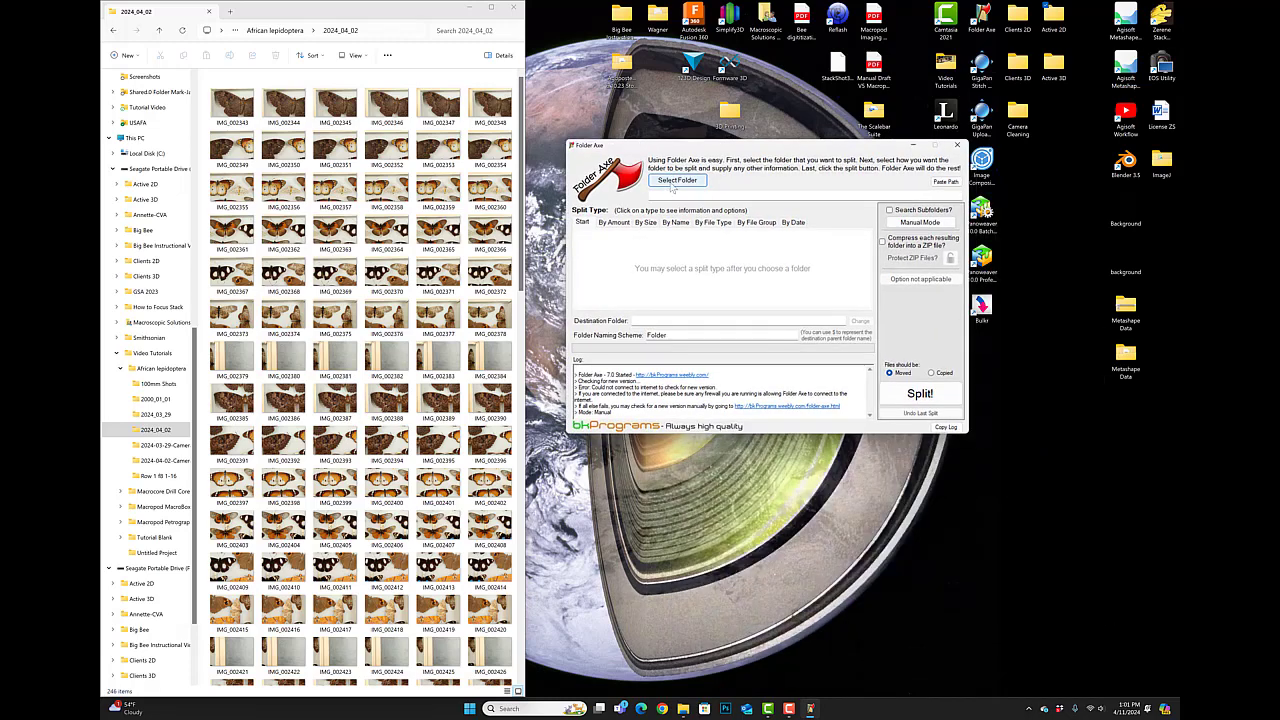
left_click(673, 181)
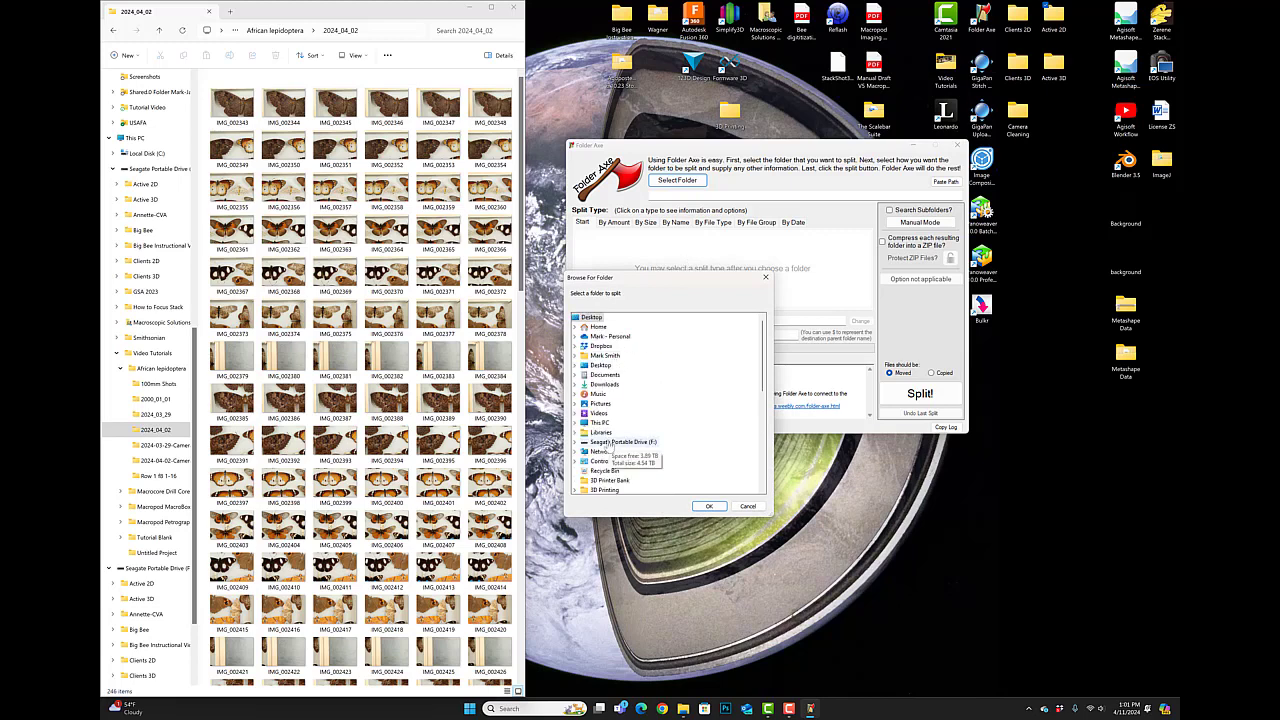
left_click(609, 444)
left_click(618, 481)
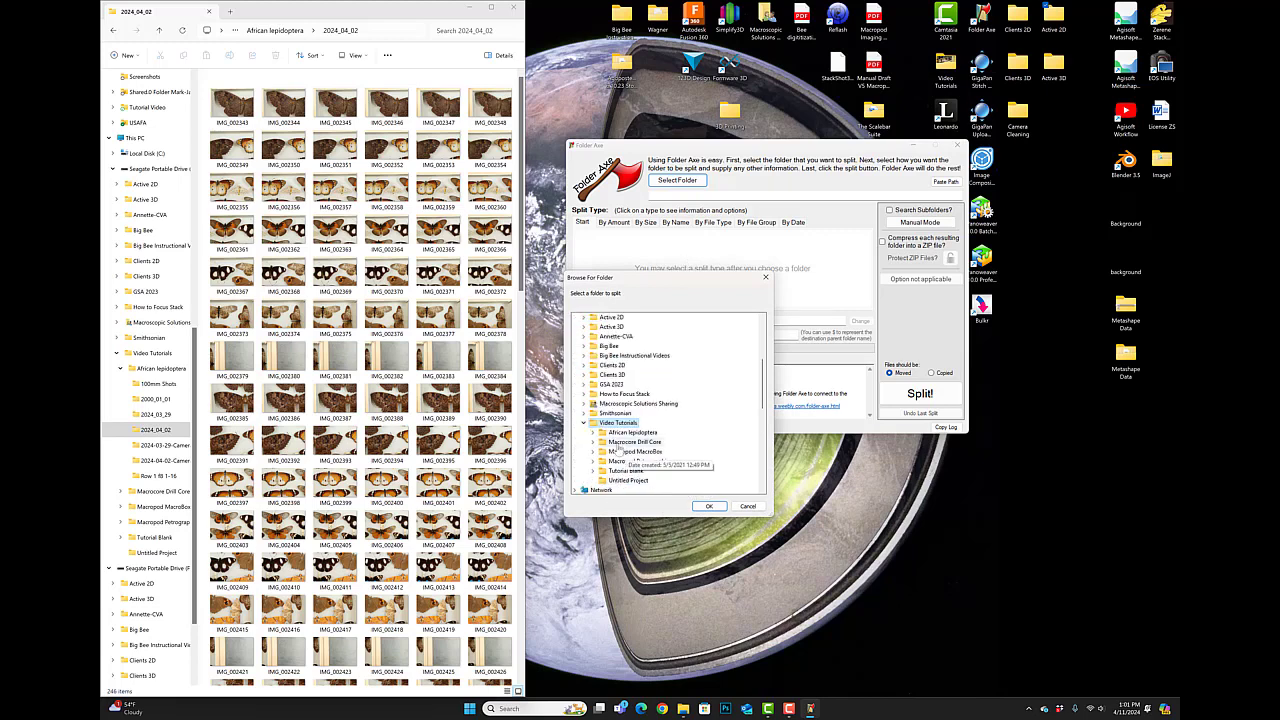
double_click(630, 433)
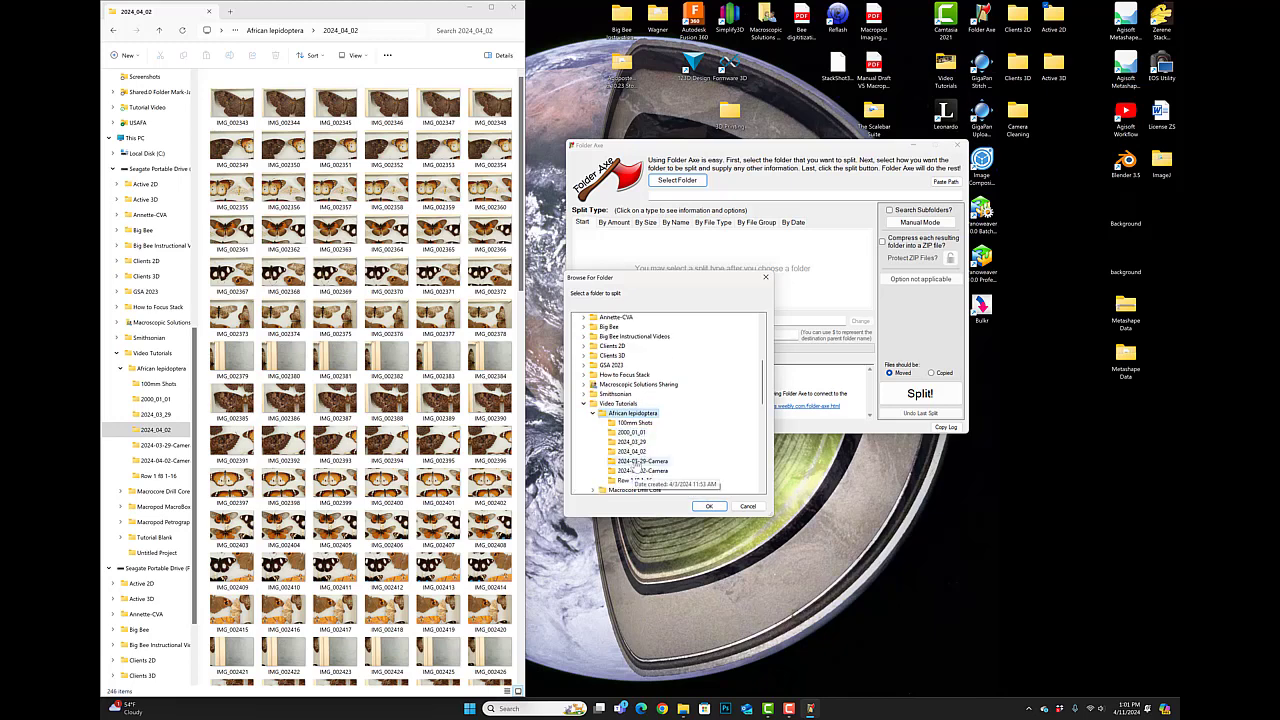
left_click(631, 451)
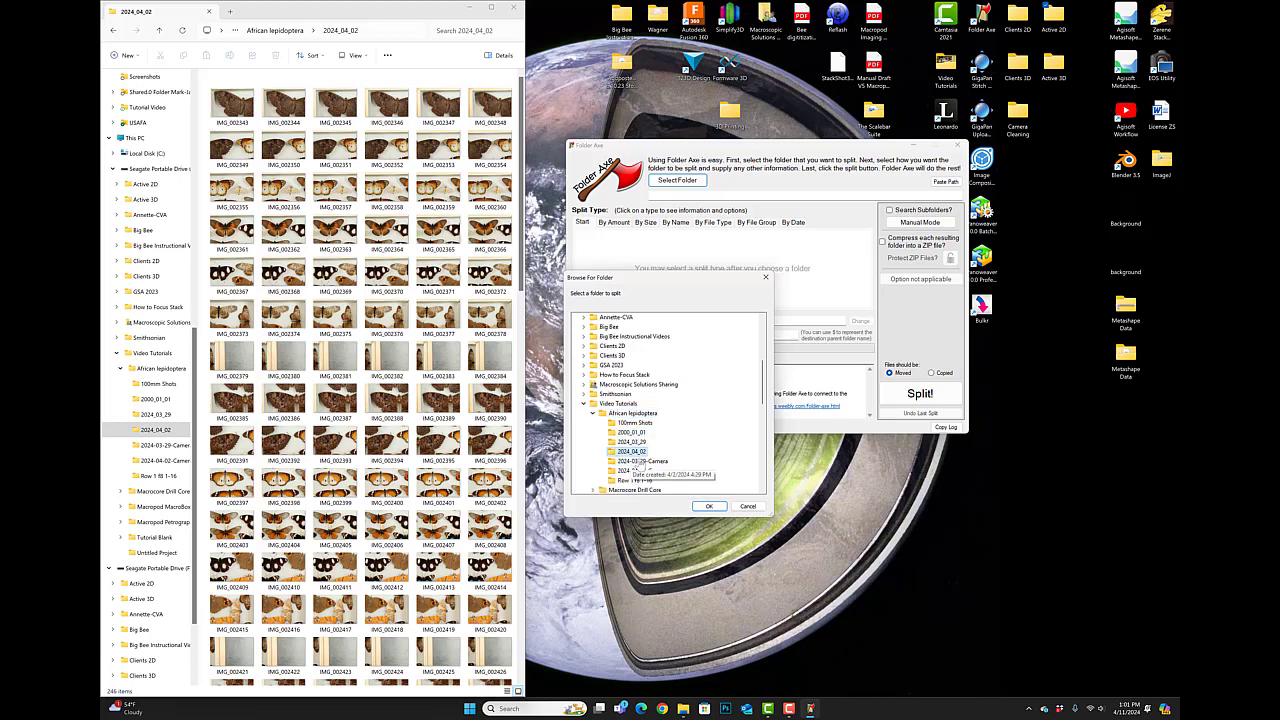
left_click(709, 507)
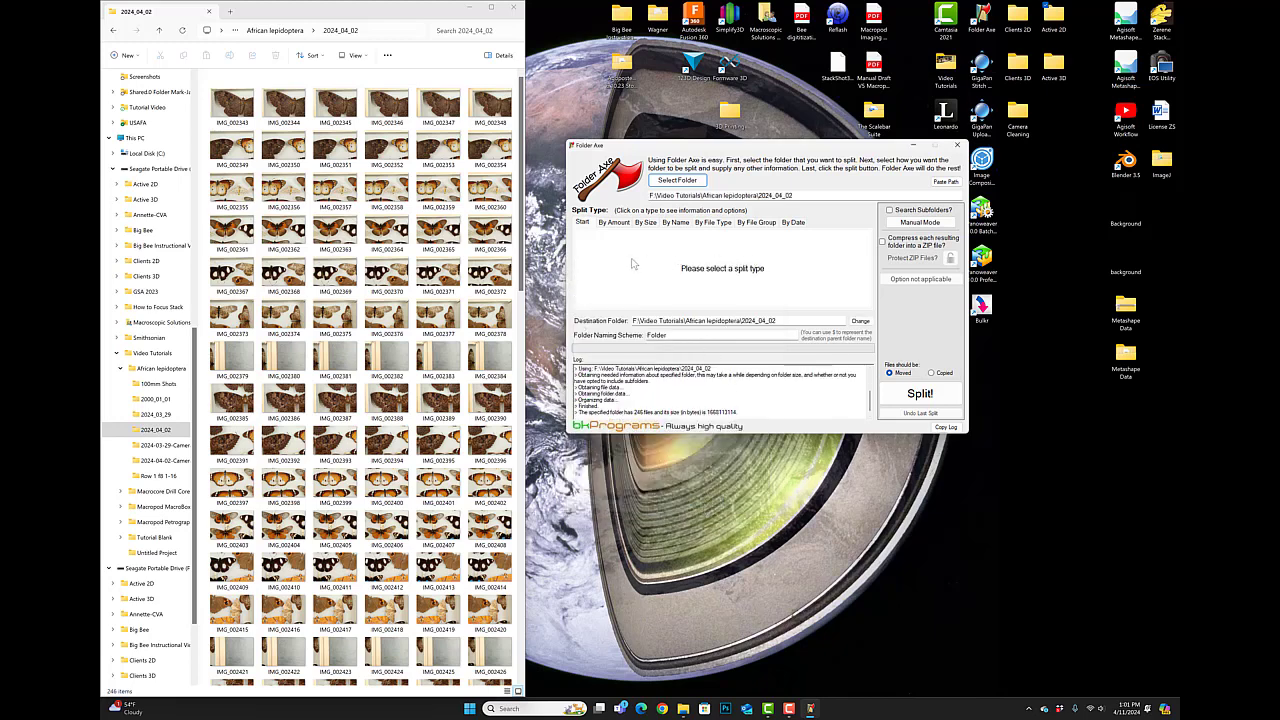
- Split the 2024_04_02 folder by amount, with 6 files per folder
left_click(618, 224)
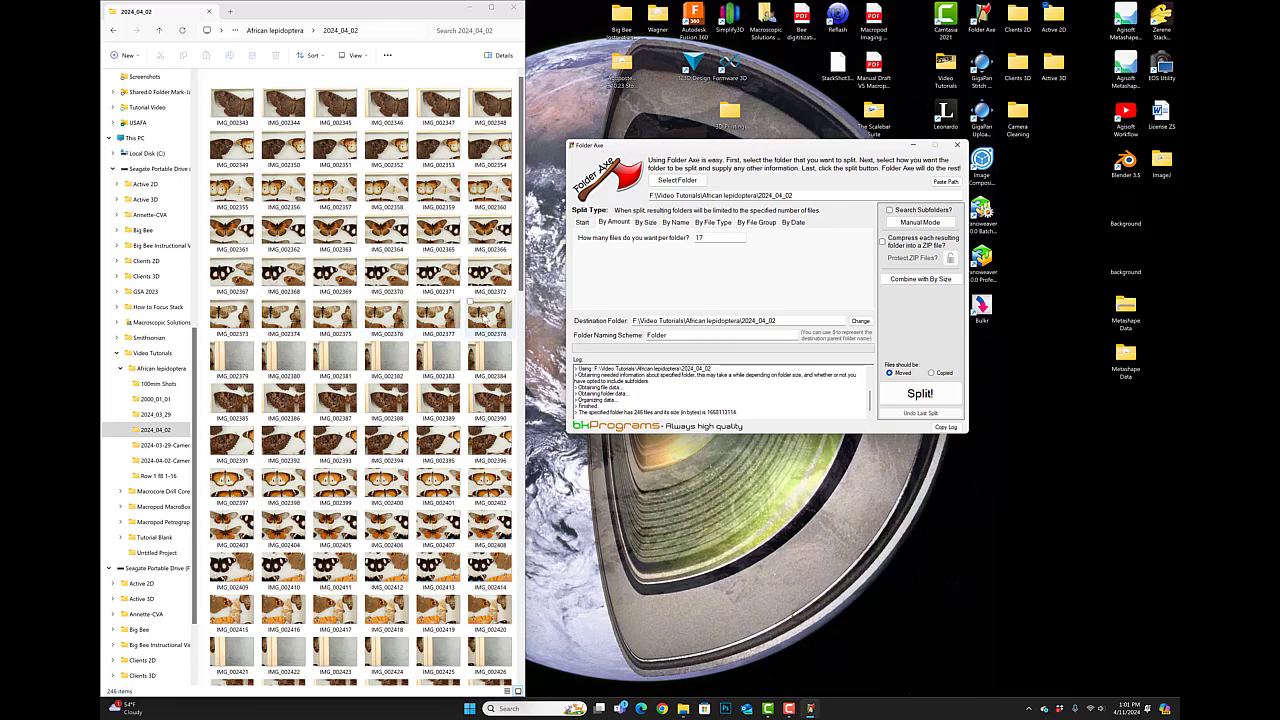
left_click_drag(706, 239, 682, 233)
left_click(928, 400)
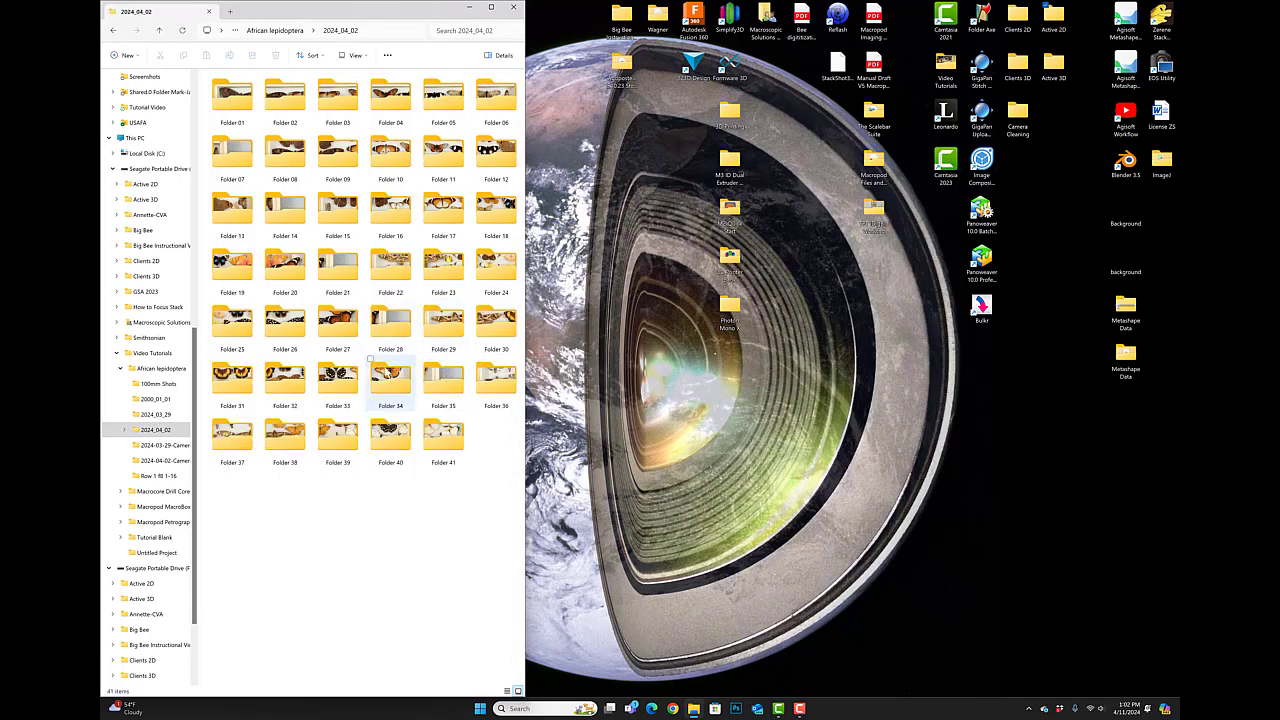
- Open Folder 27 in 2024_04_02 to check its image stack
left_click(346, 338)
double_click(346, 338)
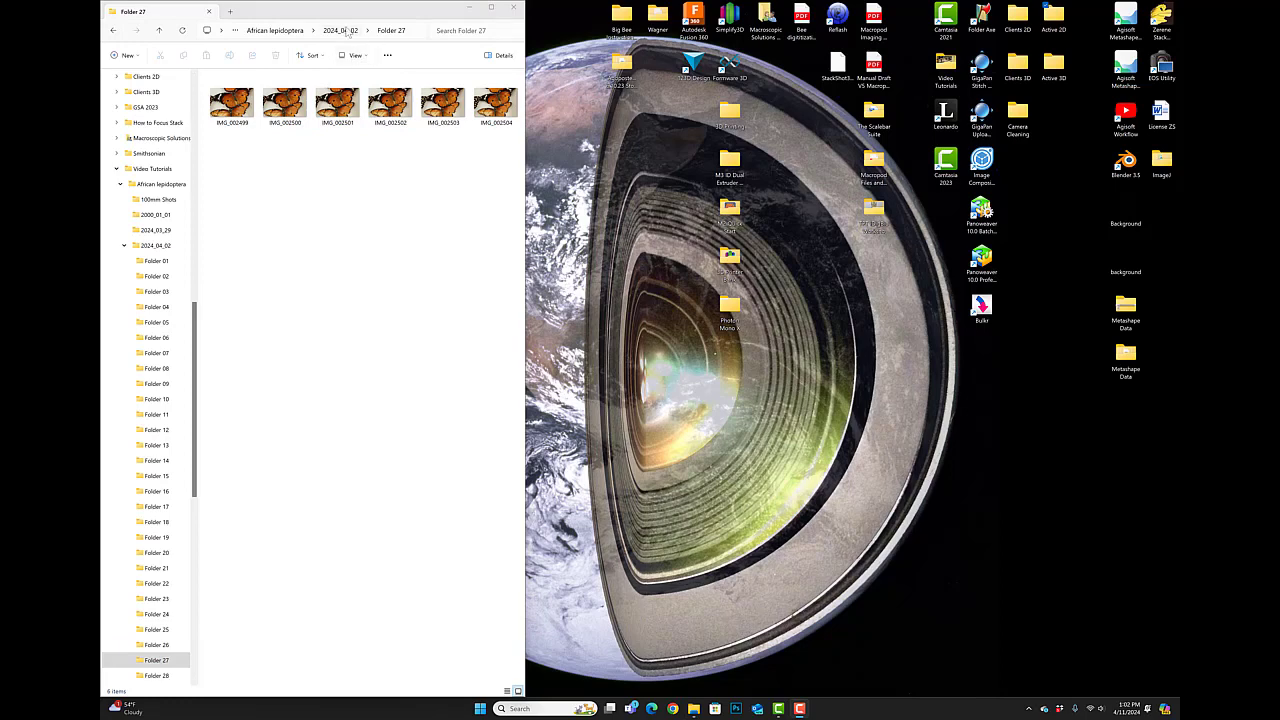
- Return to the 2024_04_02 folder, launch Zerene Stacker and arrange its window beside a narrowed file window
left_click(342, 30)
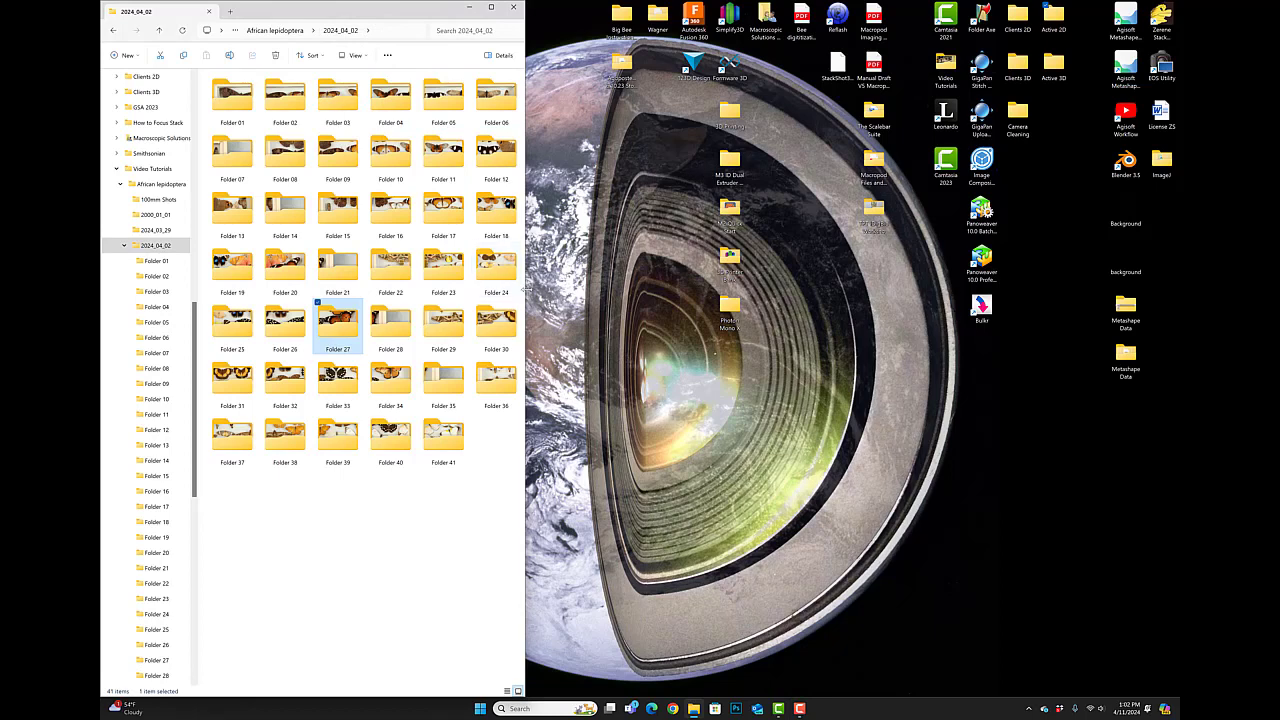
left_click_drag(522, 292, 371, 292)
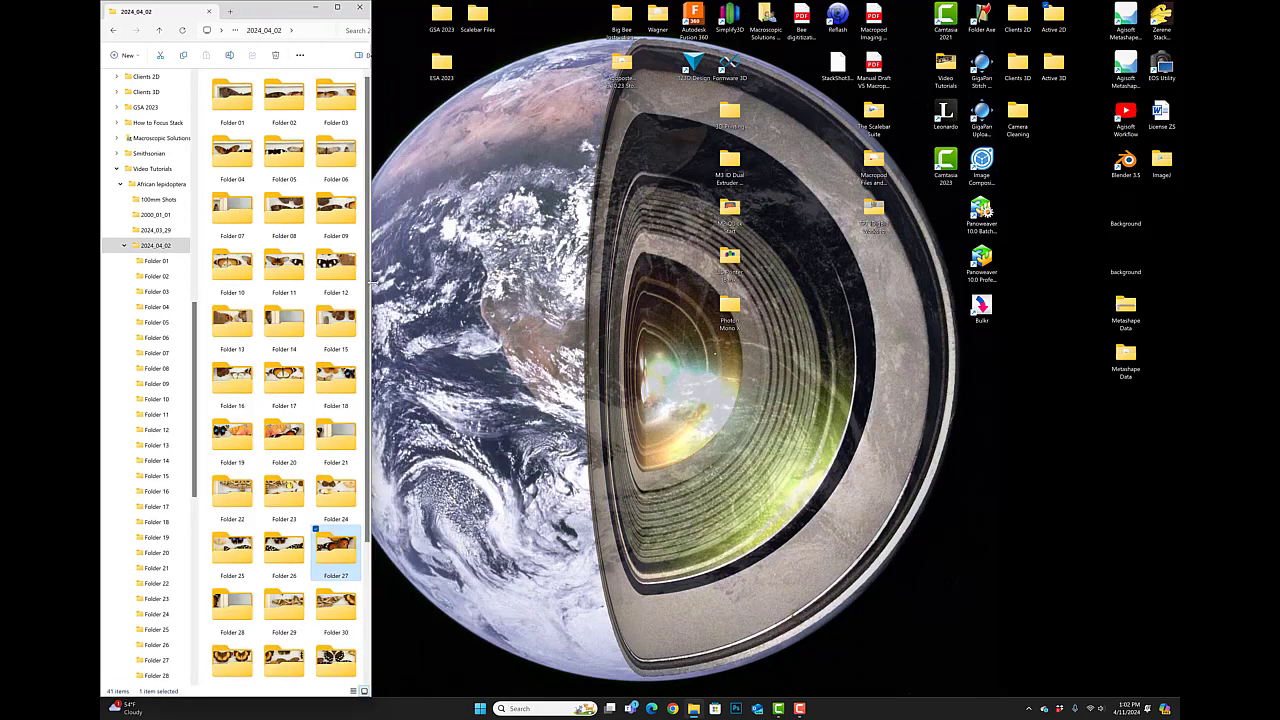
double_click(1160, 16)
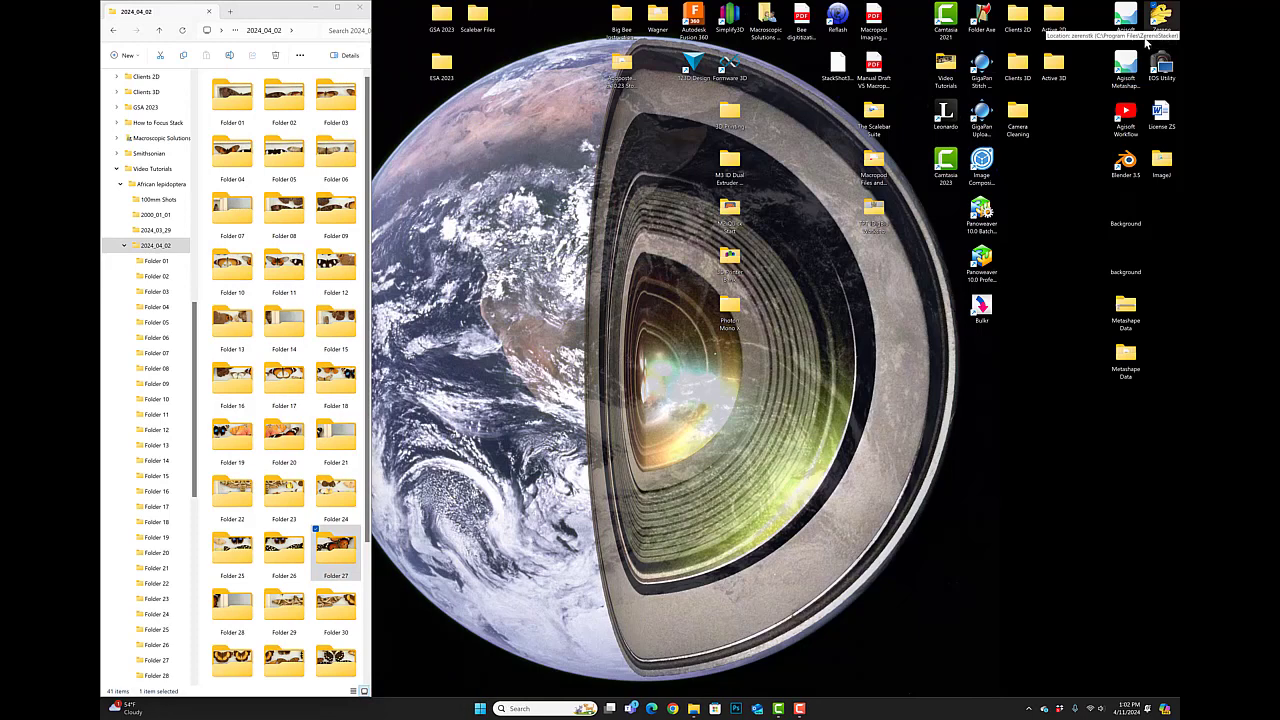
left_click(639, 391)
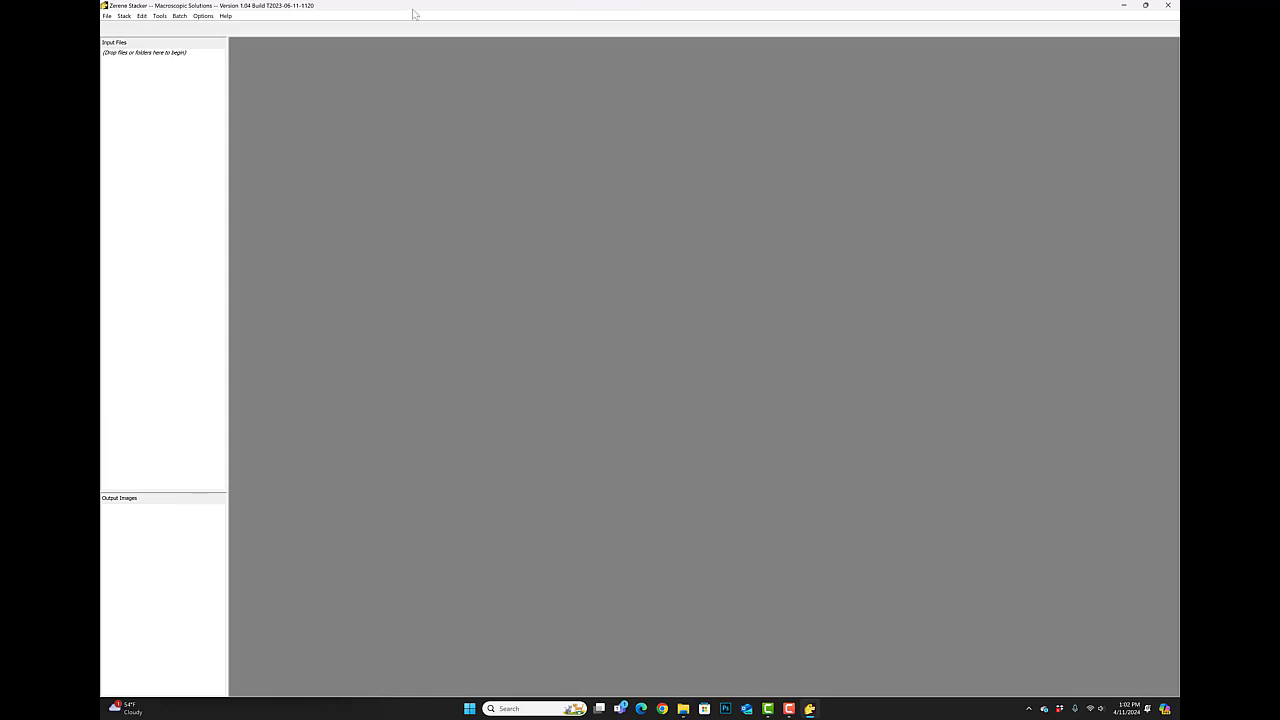
left_click_drag(415, 13, 1178, 196)
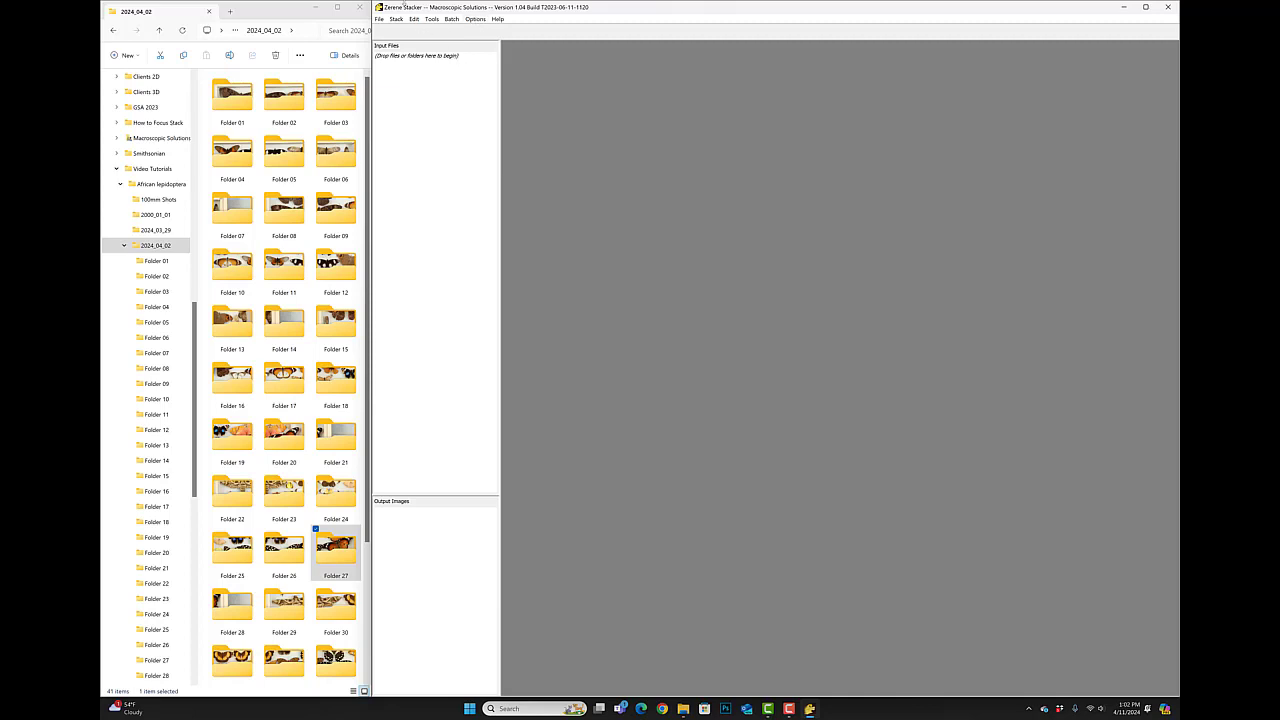
- Review the Brightness and Automatic order options in Zerene Stacker's alignment preferences
left_click(474, 21)
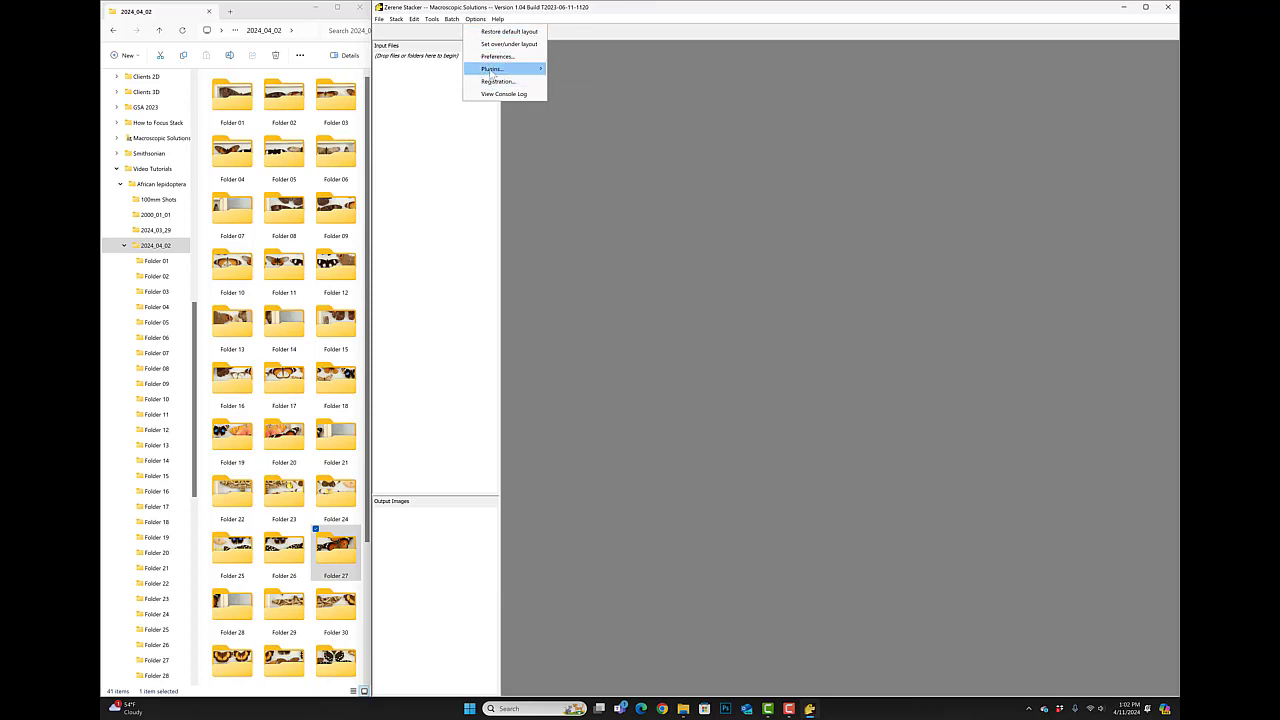
left_click(497, 56)
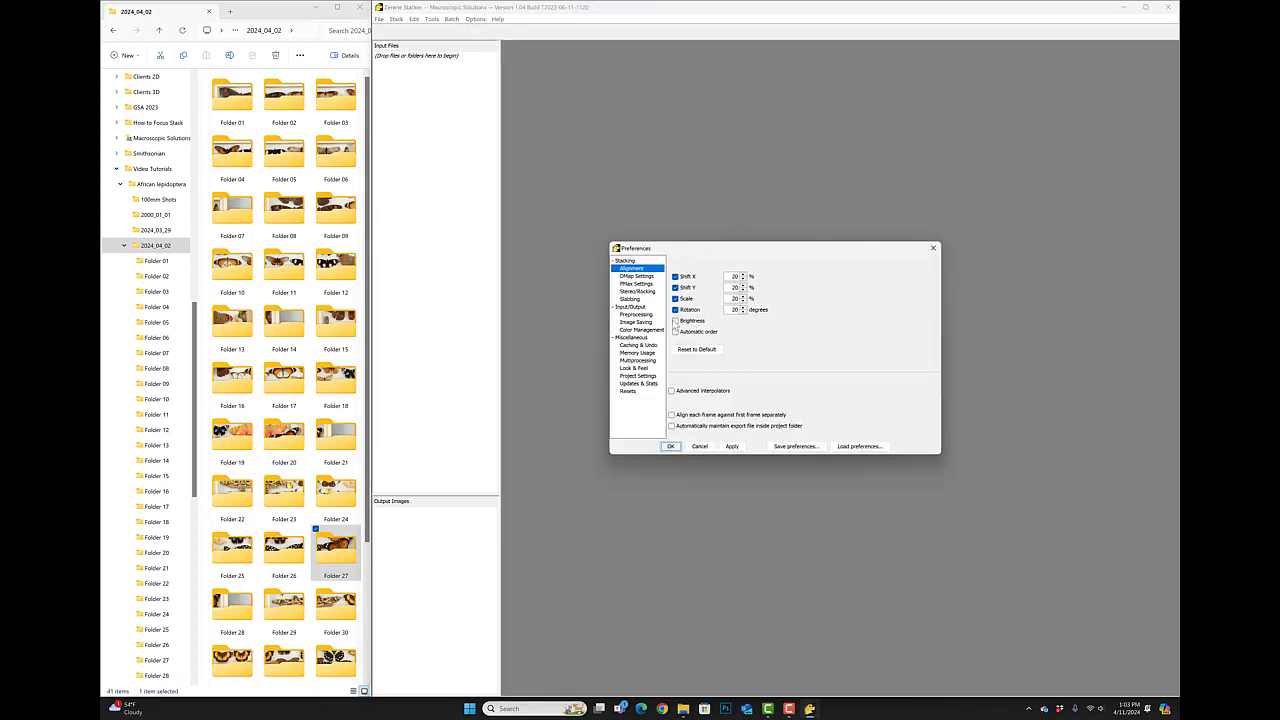
left_click(675, 320)
left_click(675, 331)
left_click(675, 321)
- Review the Caching & Undo, Memory Usage and Multiprocessing preferences, and accept the settings
left_click(640, 345)
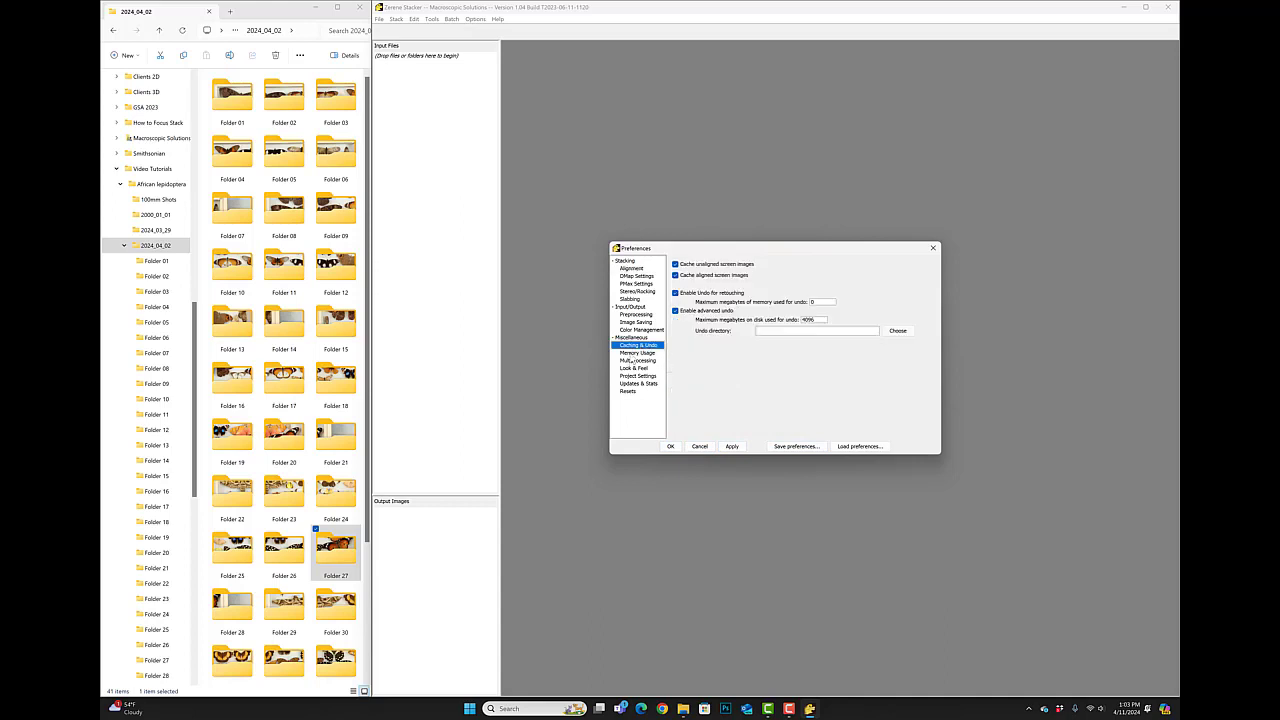
left_click(630, 354)
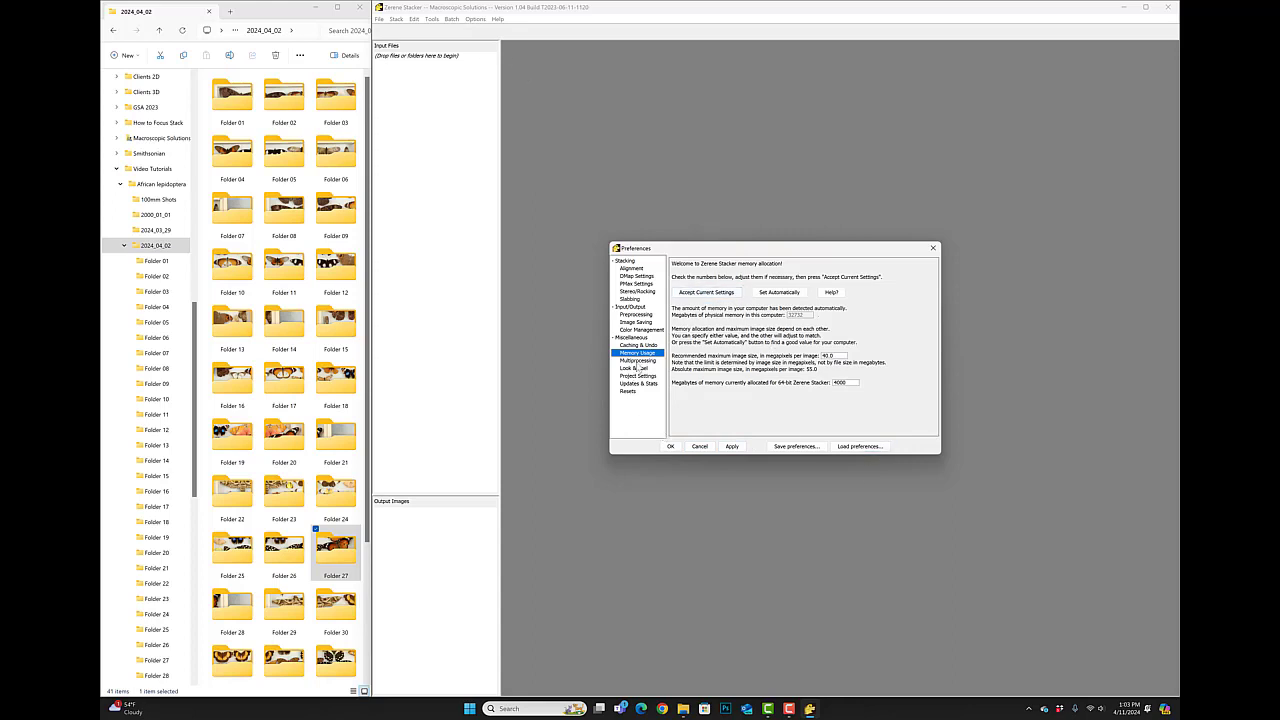
left_click(638, 361)
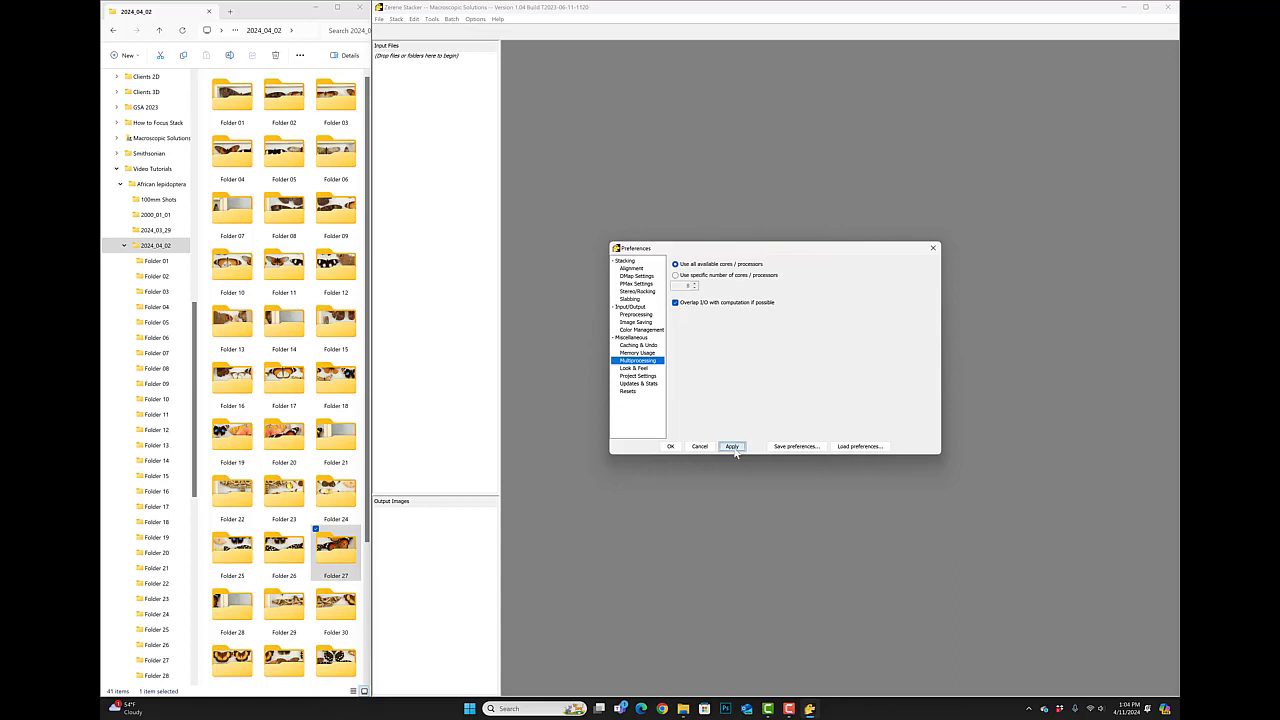
left_click(672, 448)
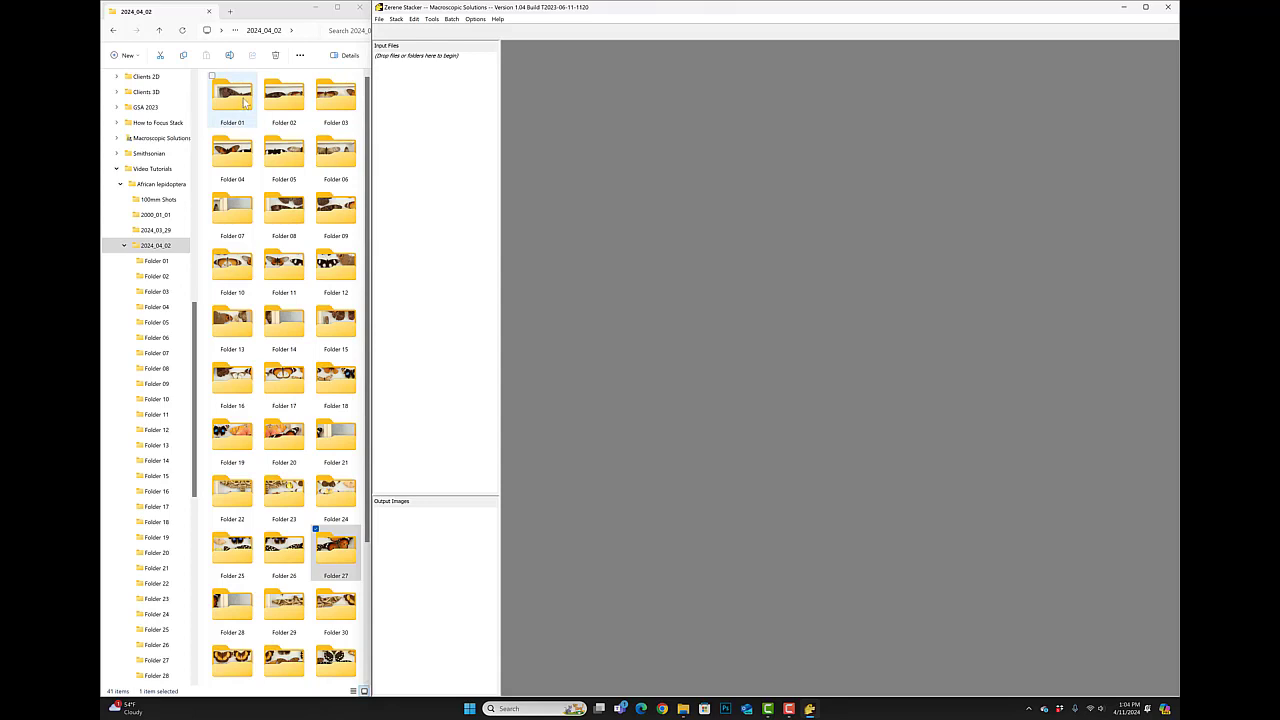
- Load the Folder 01 images as input files, look at the stacking commands, and close that project without stacking
left_click_drag(236, 101, 429, 131)
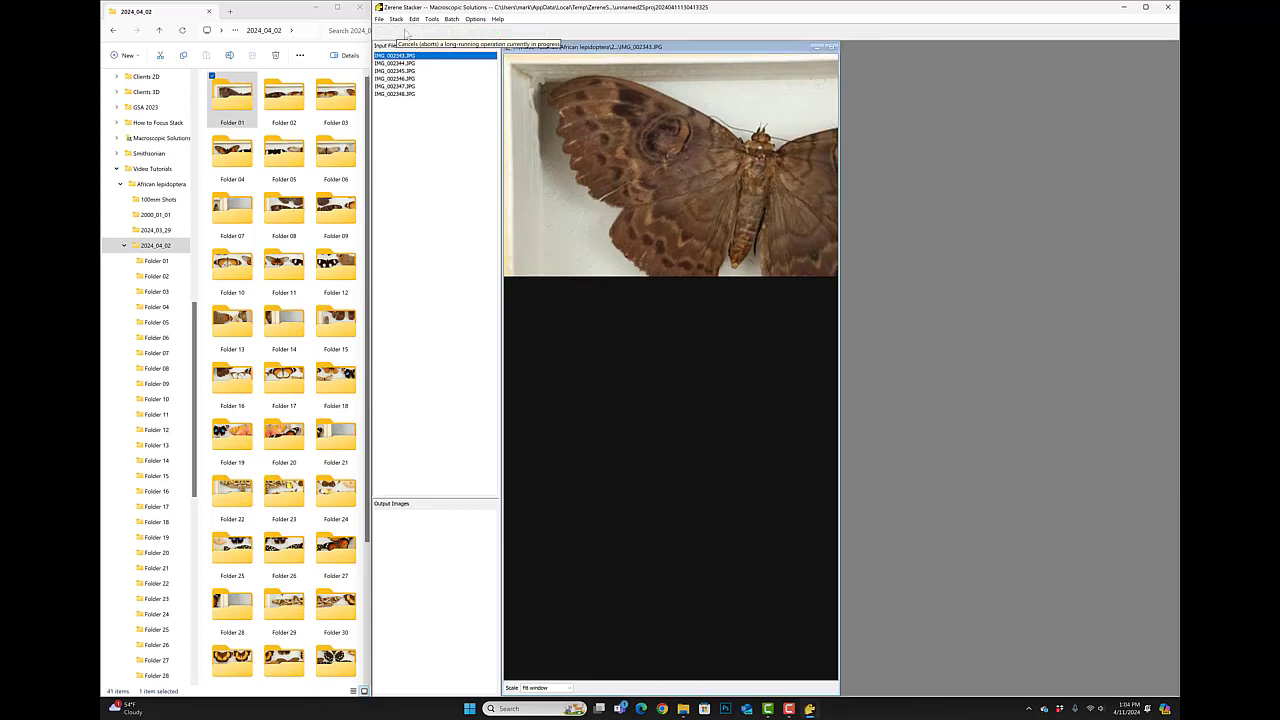
left_click(396, 19)
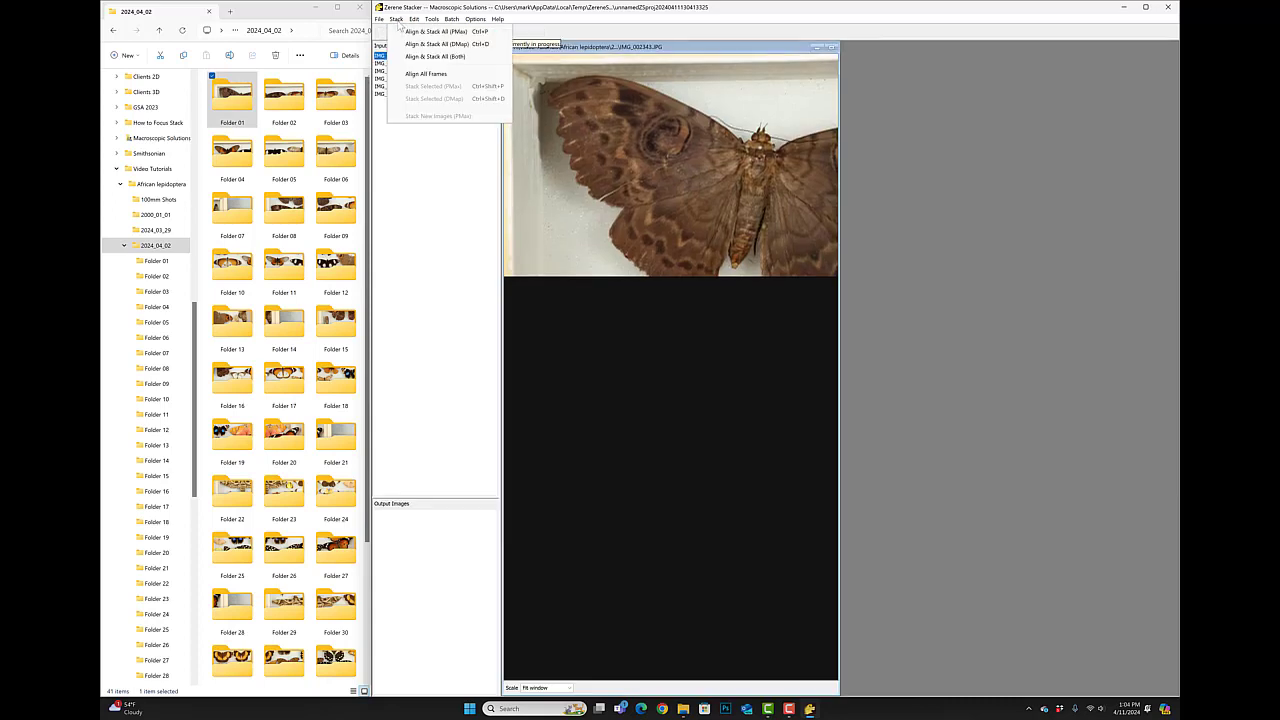
left_click(467, 220)
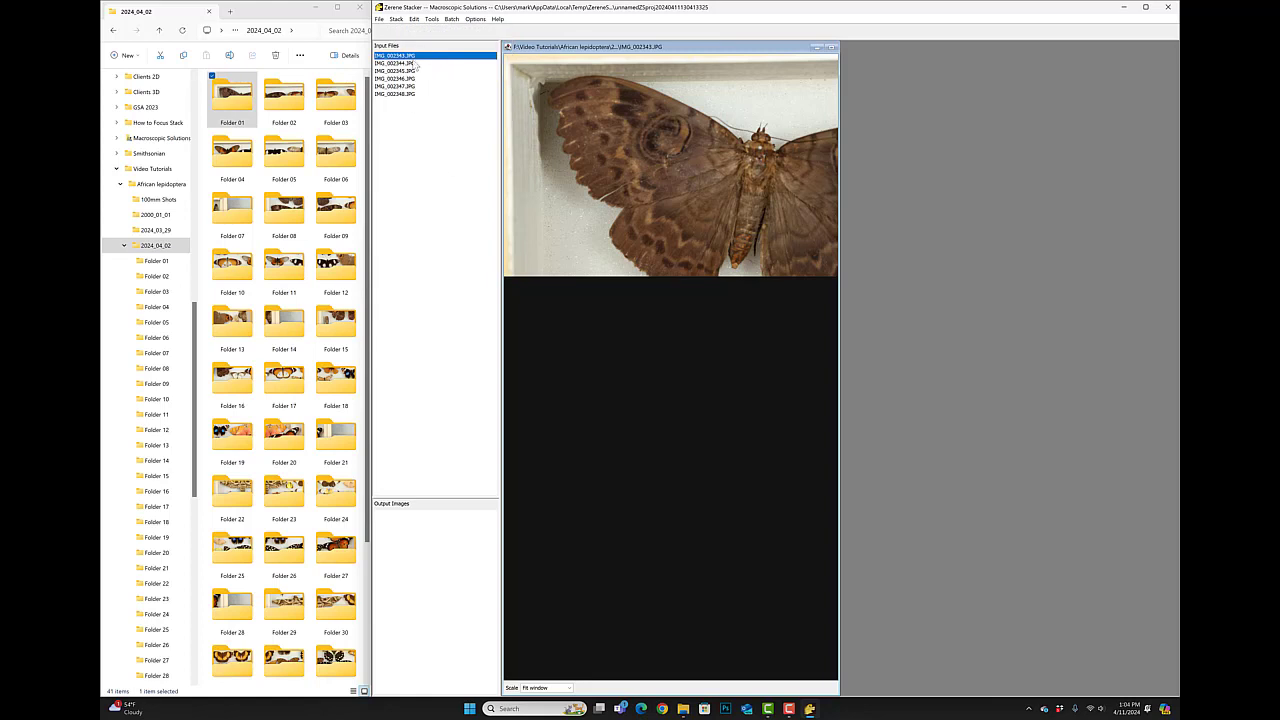
left_click(379, 19)
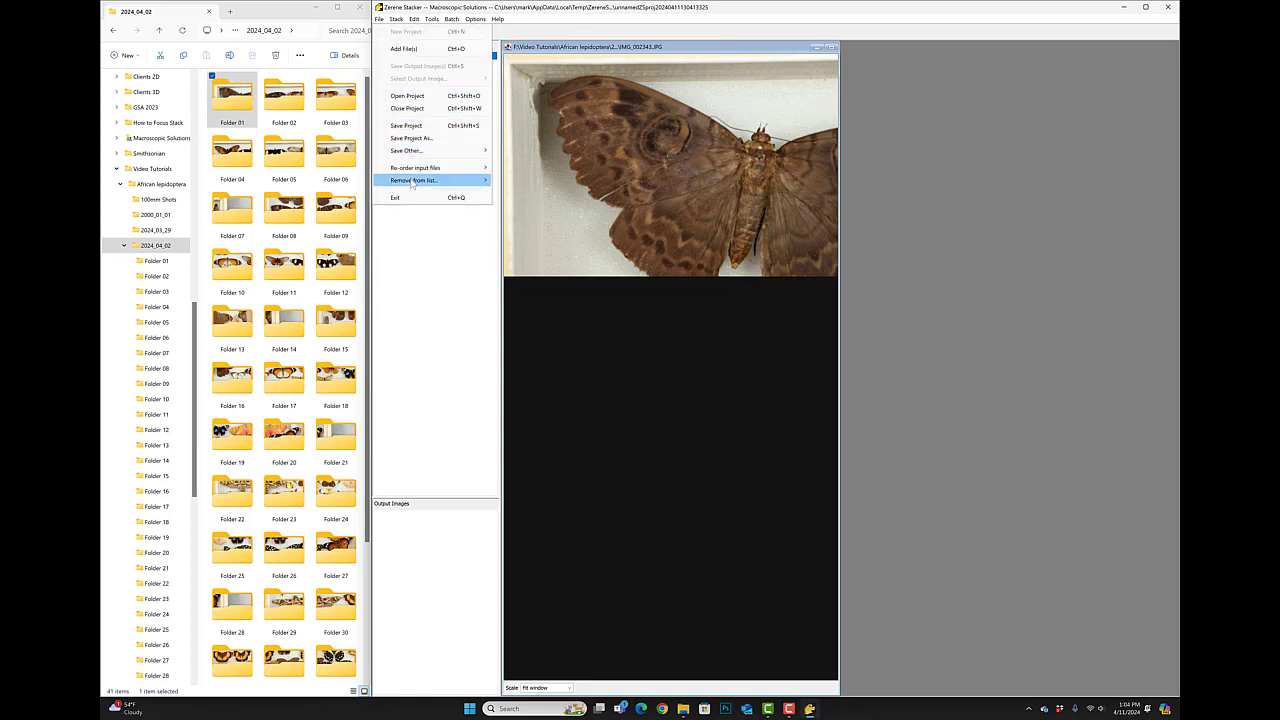
left_click(420, 108)
- Add all the subfolders of 2024_04_02 to the projects and image folders of a new batch in the Batch Queue
scroll(337, 347, "down", 3)
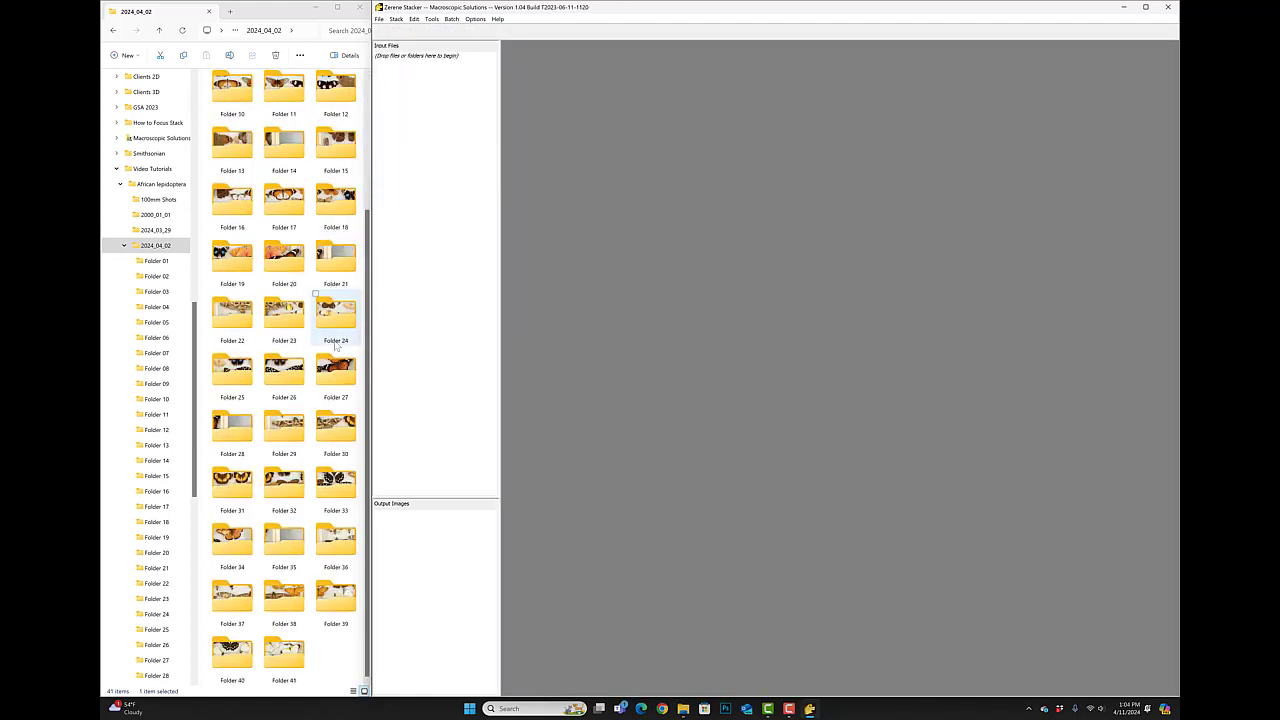
scroll(339, 345, "up", 3)
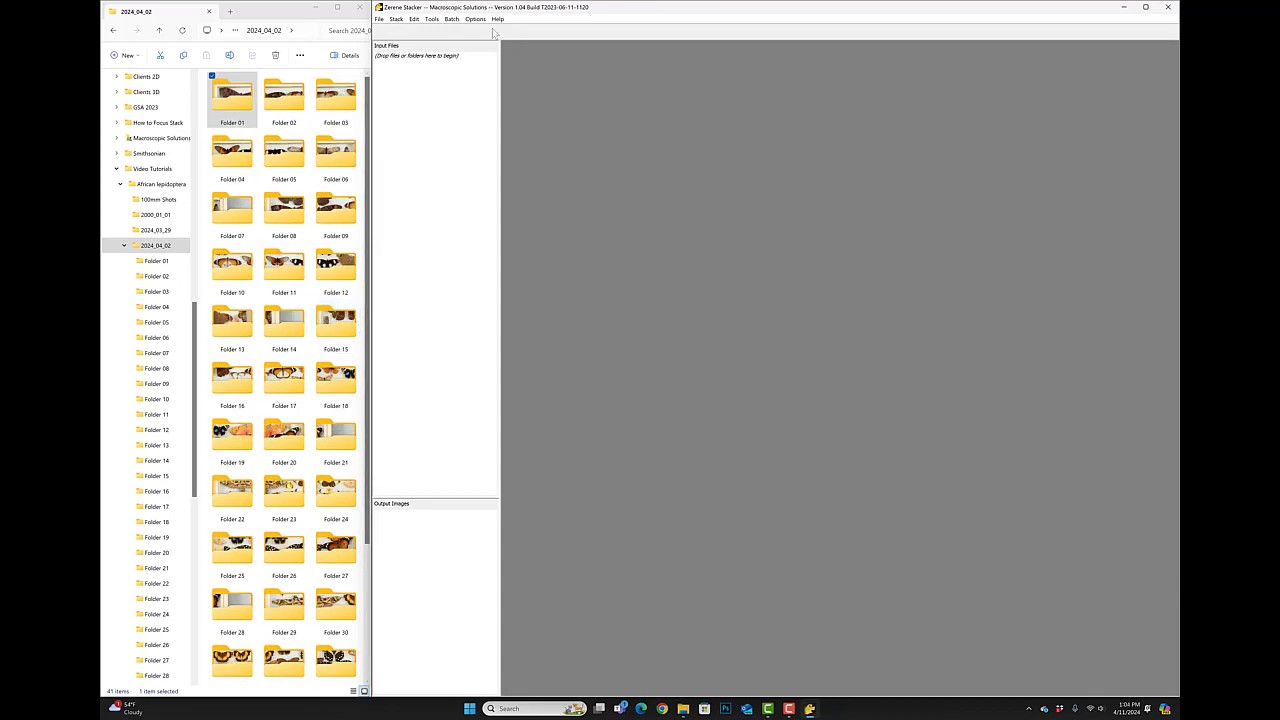
left_click(452, 19)
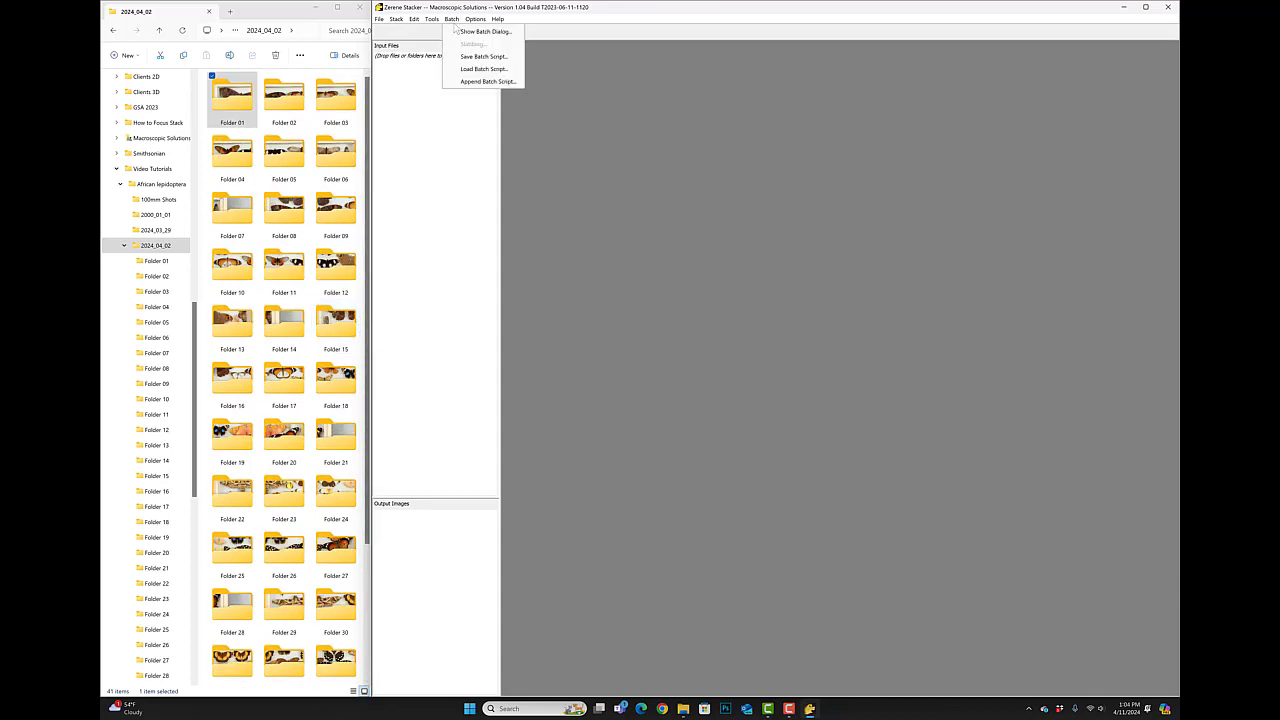
left_click(463, 31)
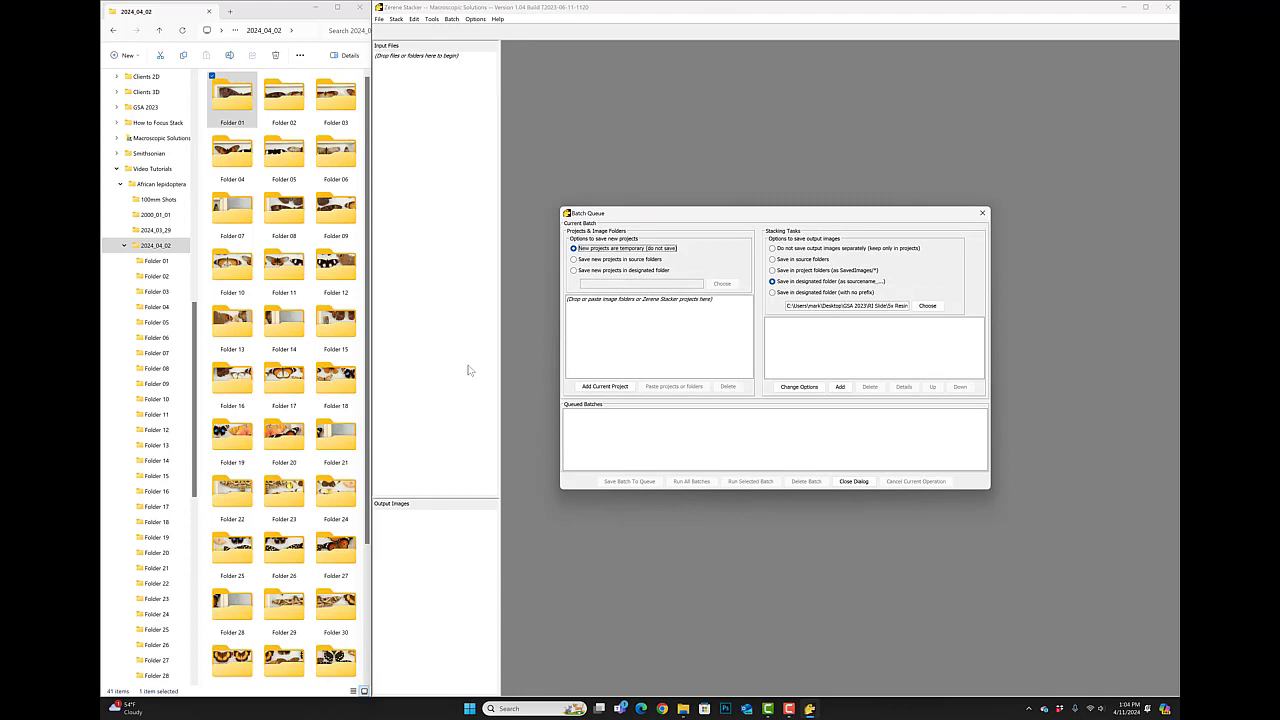
left_click(292, 163)
key("ctrl+a")
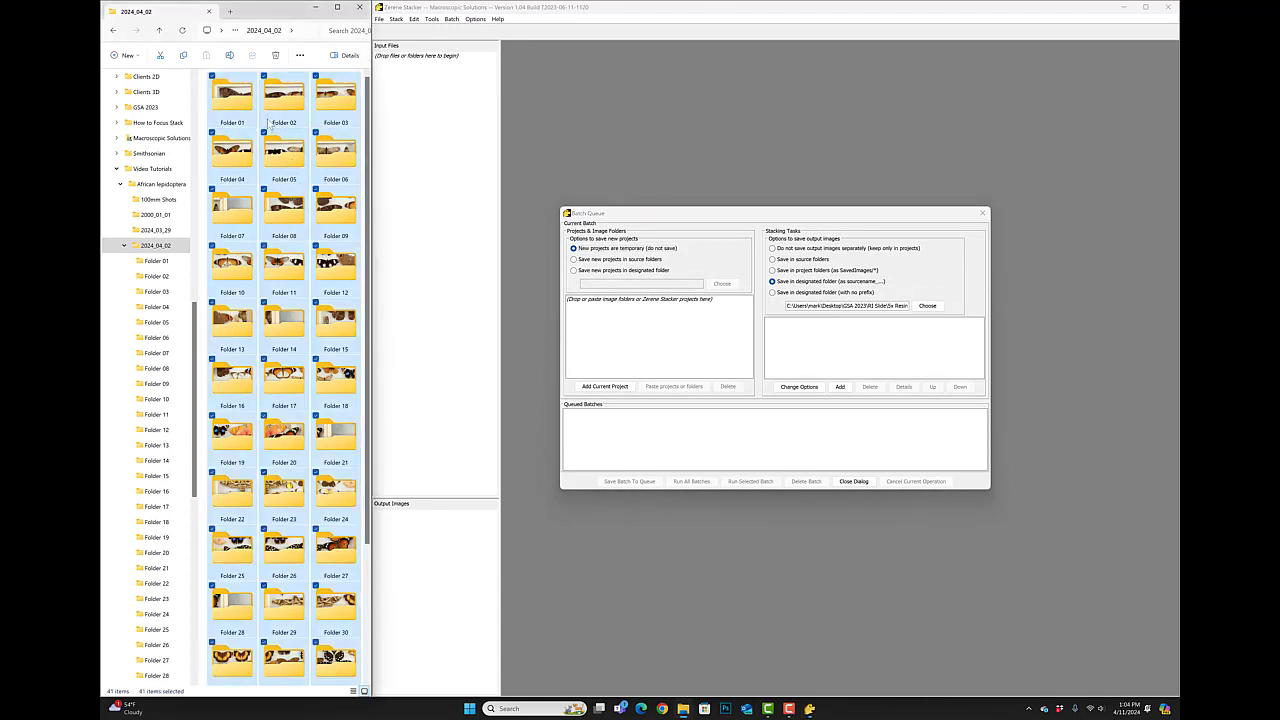
left_click_drag(268, 126, 605, 338)
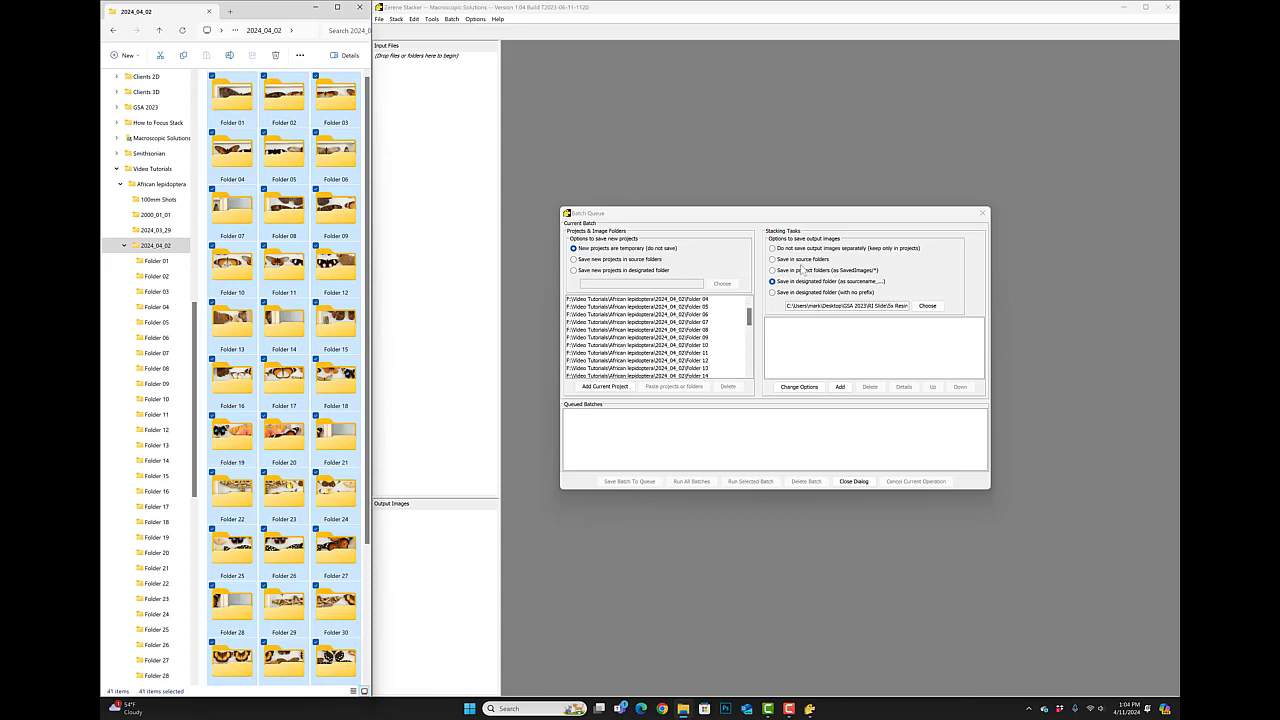
- Browse to Video Tutorials\African lepidoptera on the Seagate Portable Drive as the location for the batch output images
left_click(927, 306)
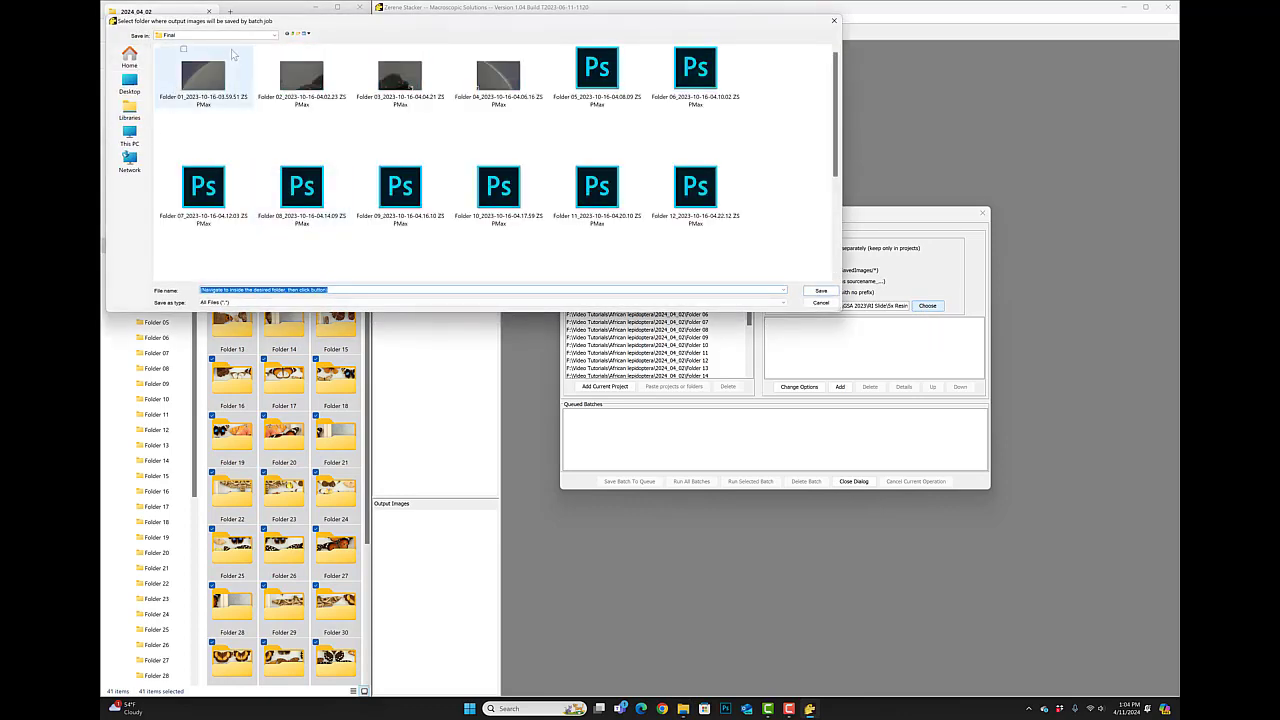
left_click(293, 34)
left_click(293, 34)
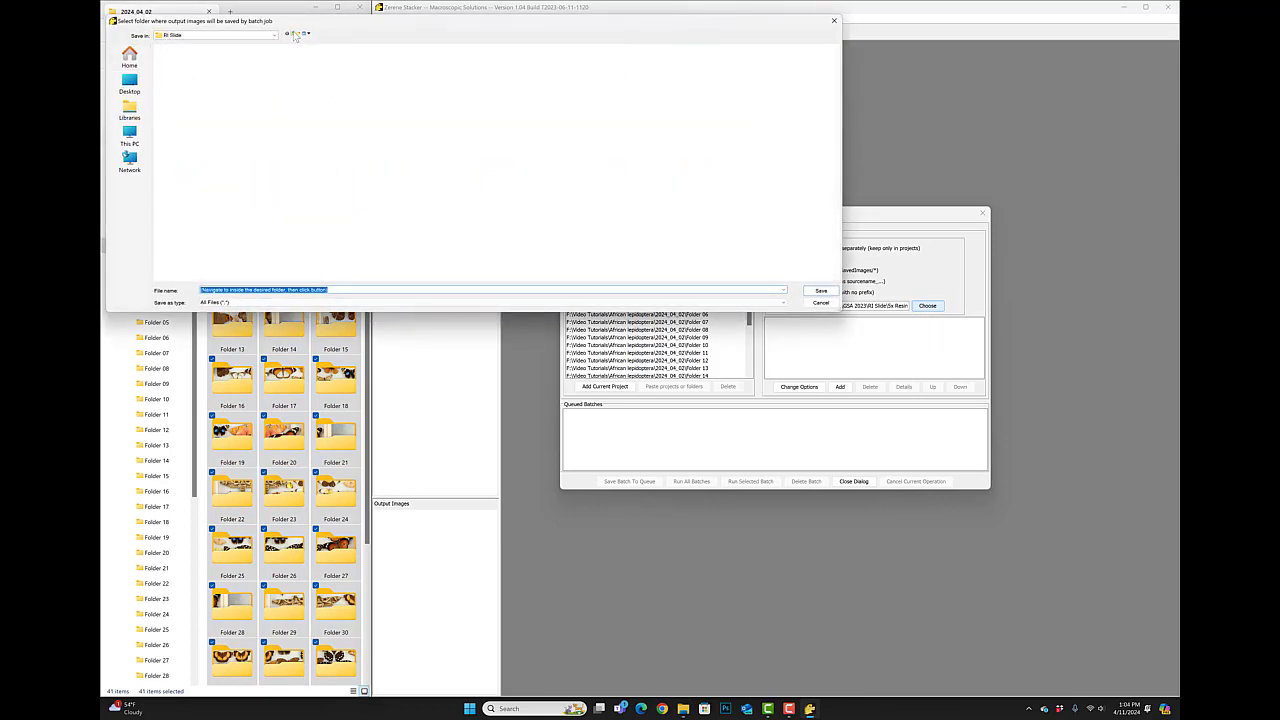
left_click(293, 35)
left_click(293, 35)
left_click(130, 58)
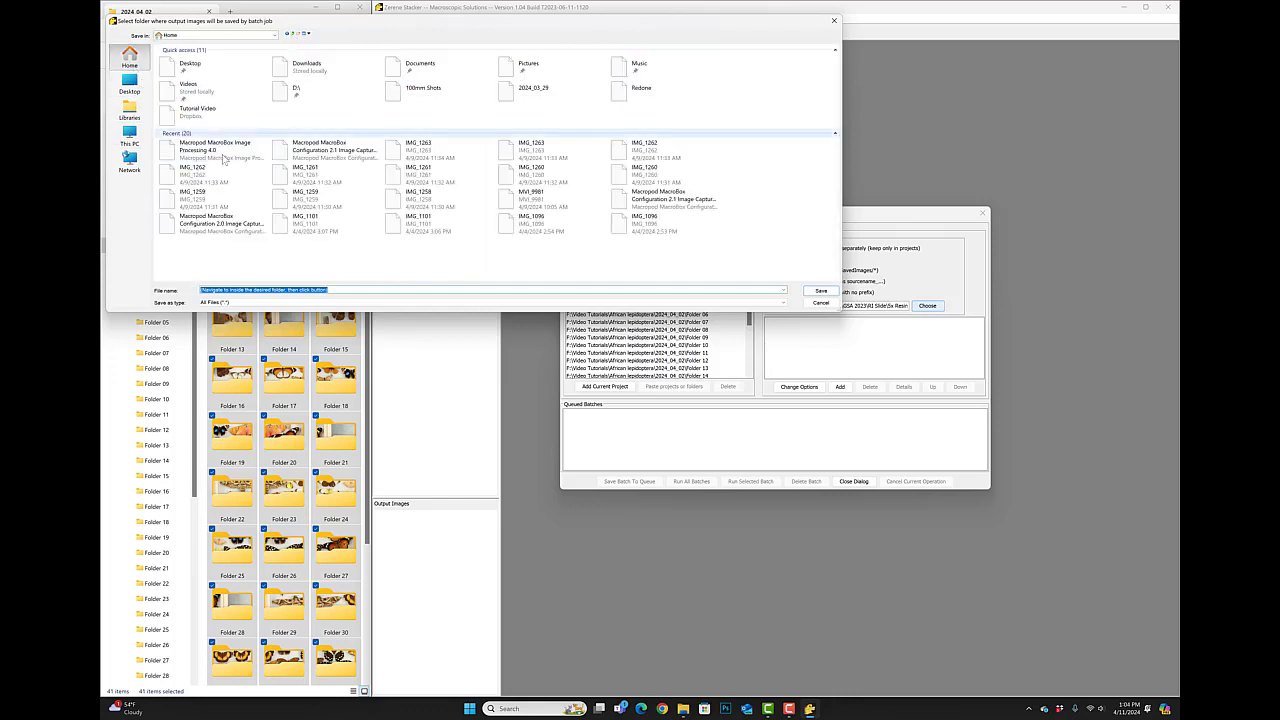
double_click(292, 97)
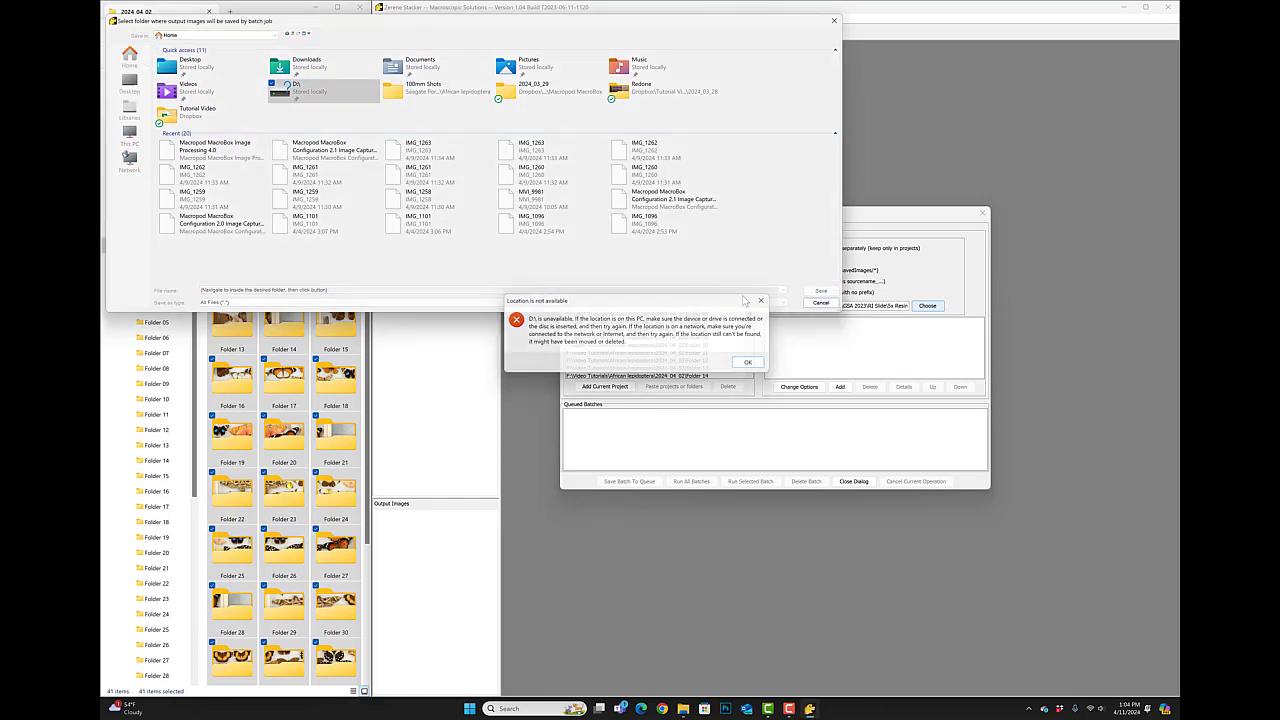
left_click(748, 362)
left_click(138, 90)
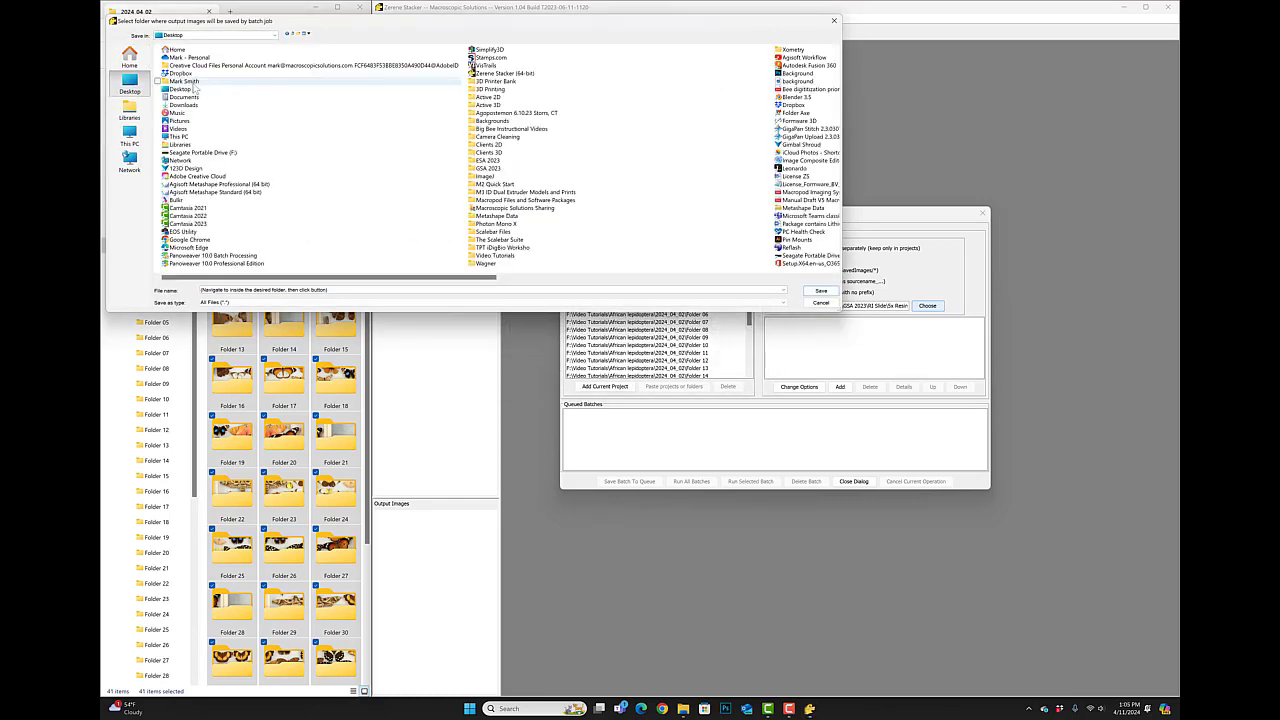
double_click(195, 152)
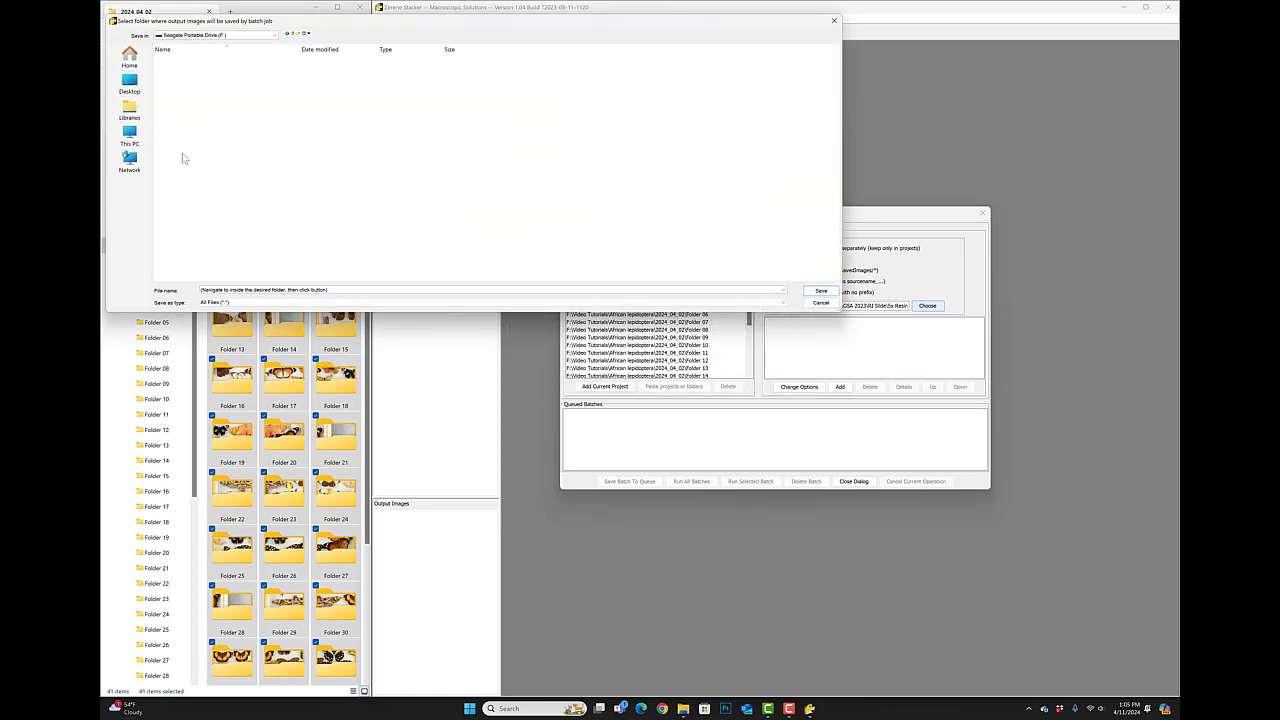
double_click(203, 155)
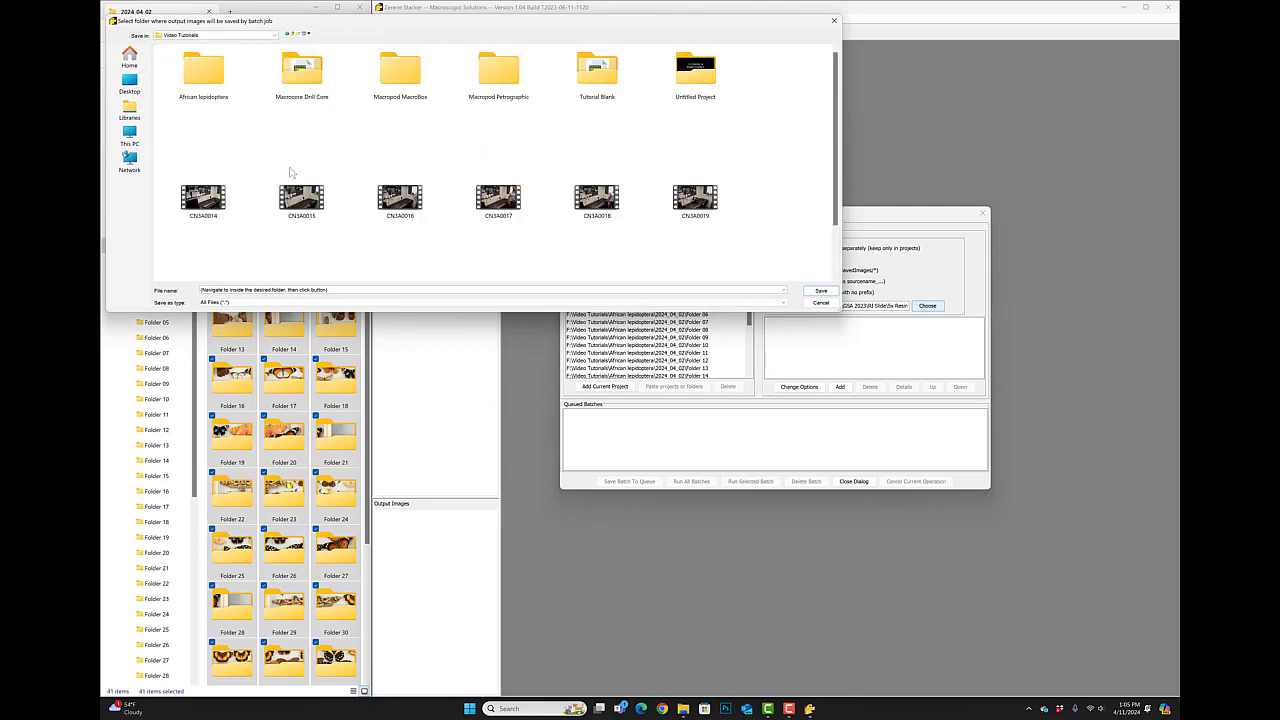
double_click(220, 98)
- Create a folder named Final 100mm in African lepidoptera and set it as the designated output folder
triple_click(338, 289)
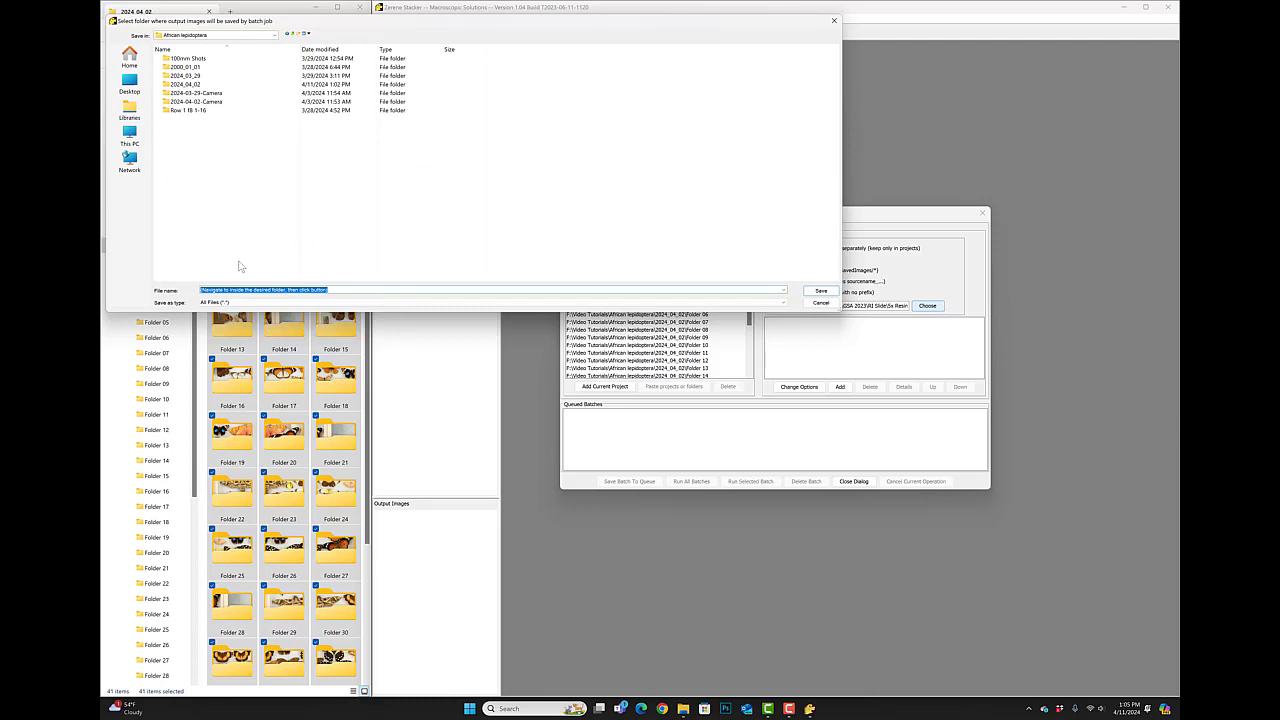
right_click(196, 200)
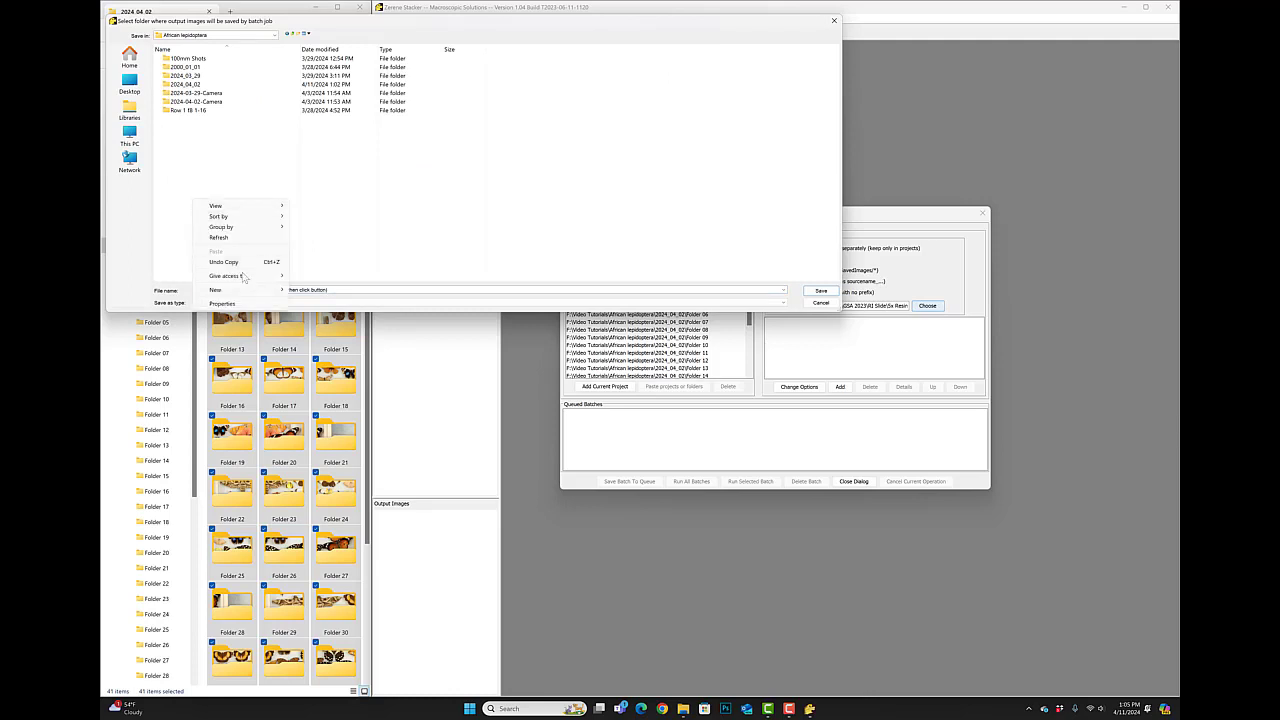
mouse_move(258, 290)
left_click(306, 291)
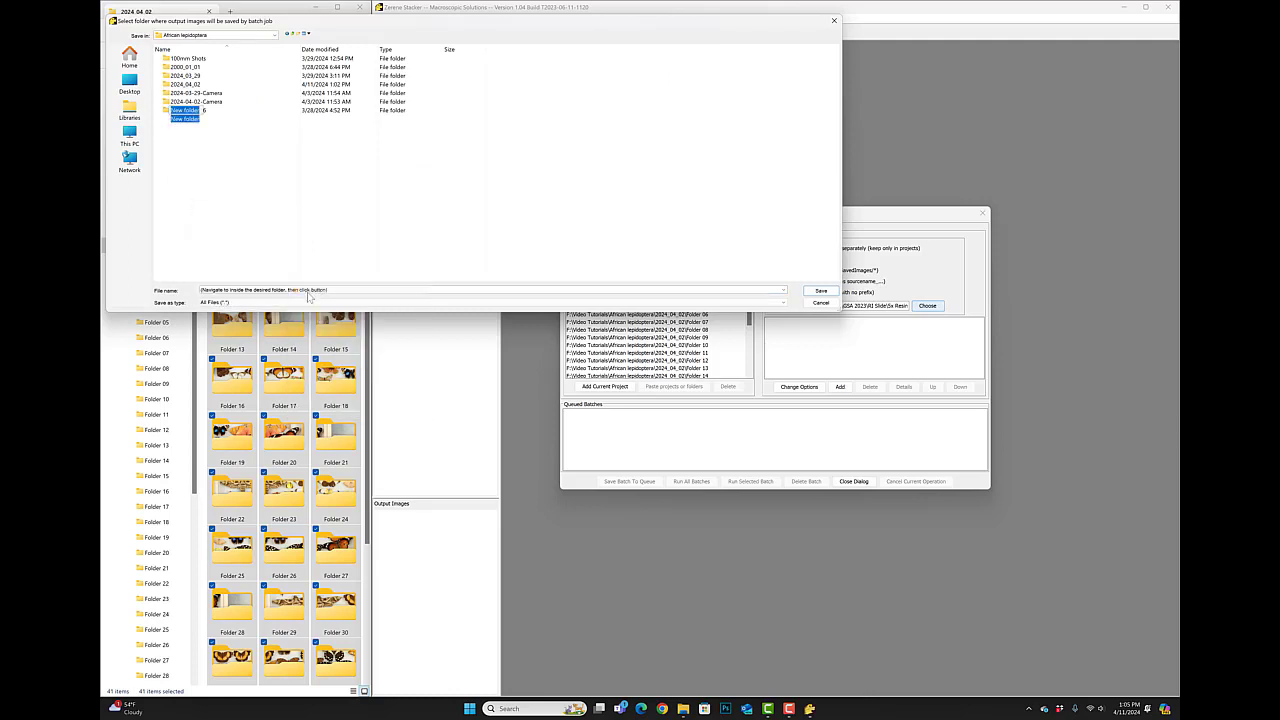
type("Final")
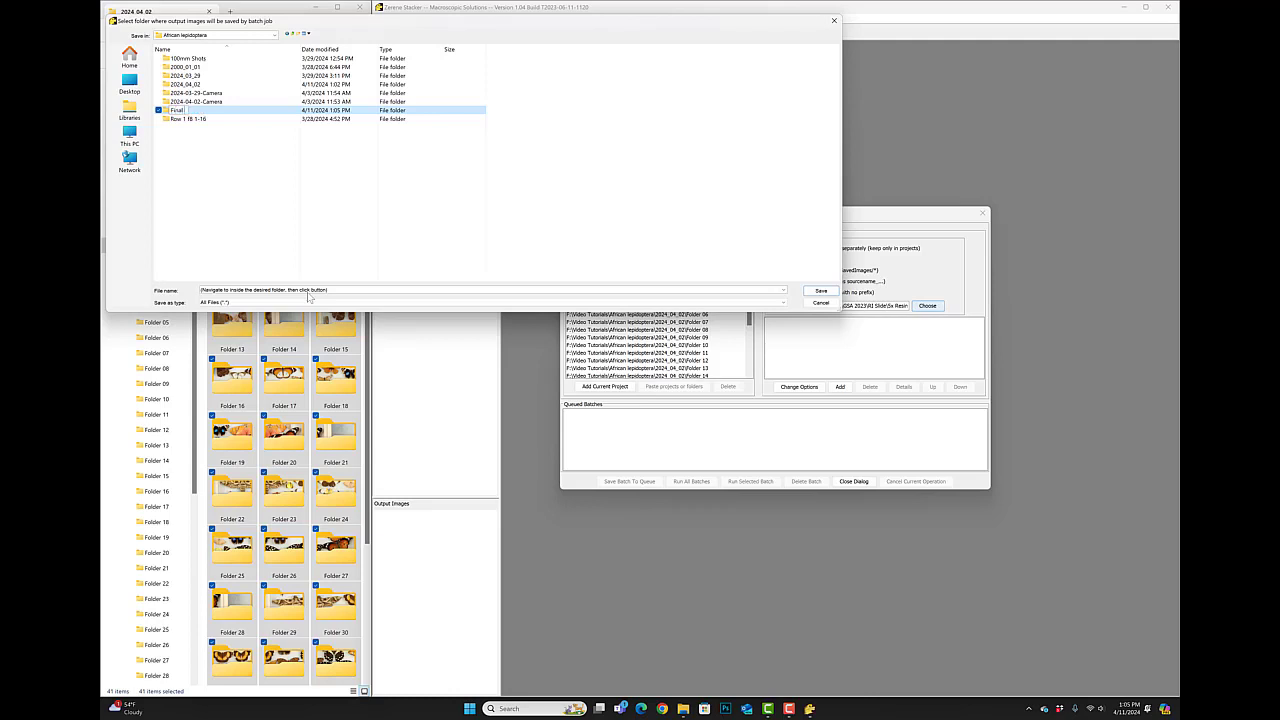
type(" 100mm")
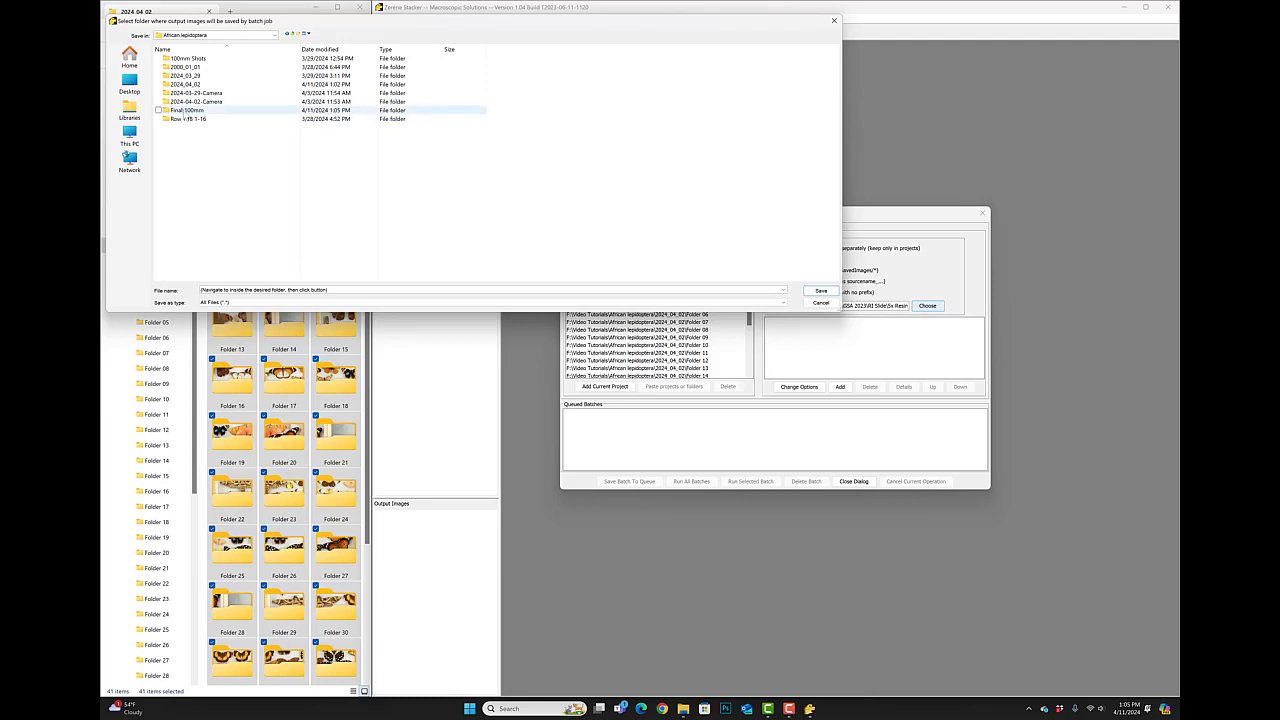
double_click(185, 111)
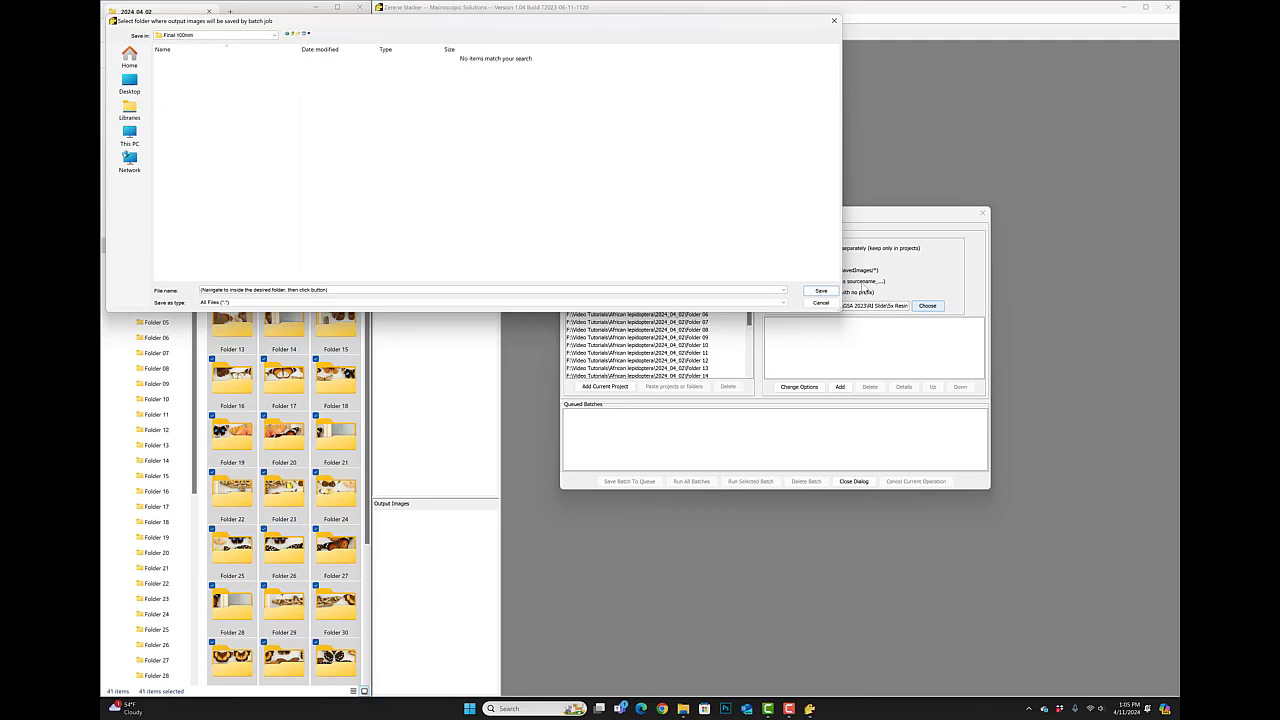
left_click(819, 291)
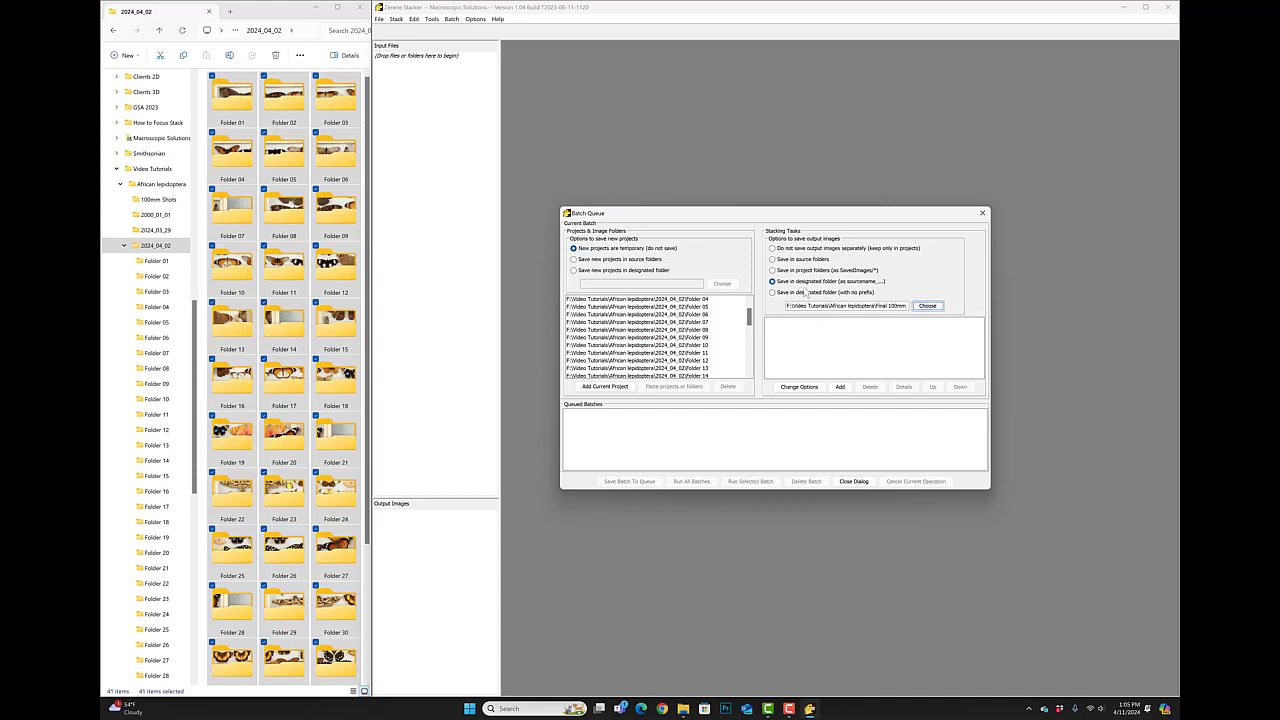
- Add the Align & Stack All (PMax) task to the batch, save the batch to the queue and run all batches
left_click(840, 387)
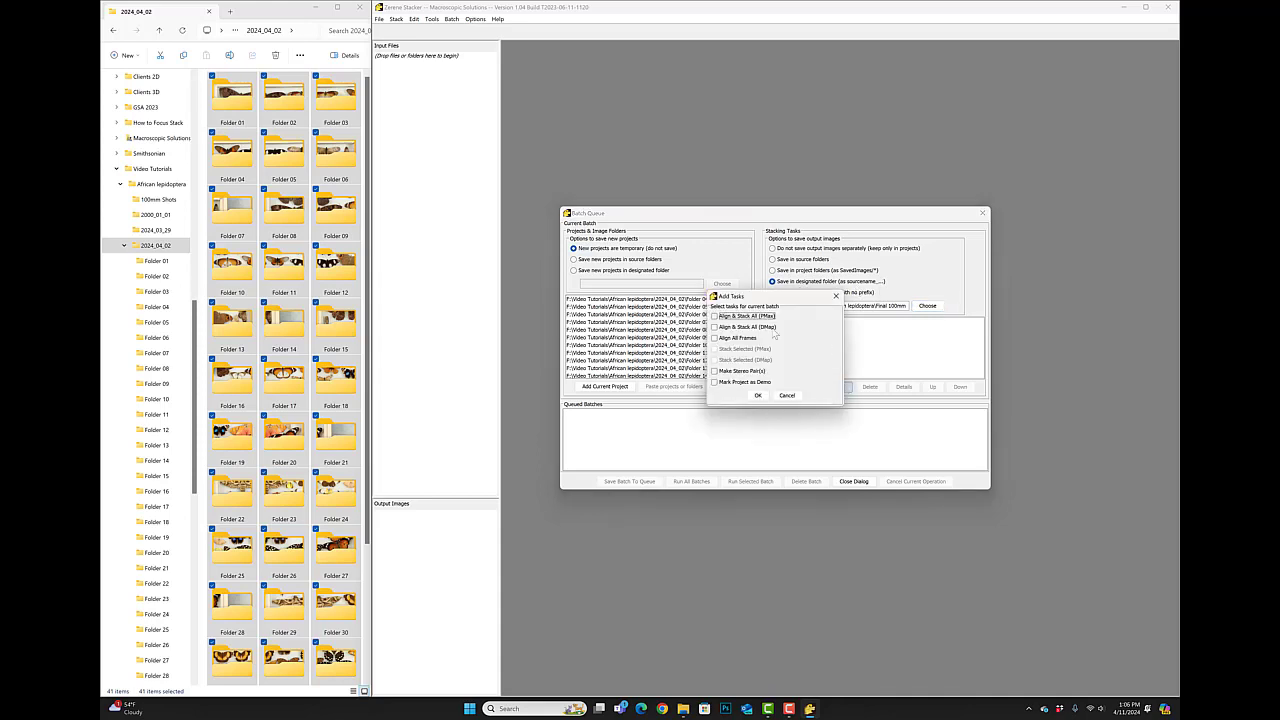
left_click(759, 396)
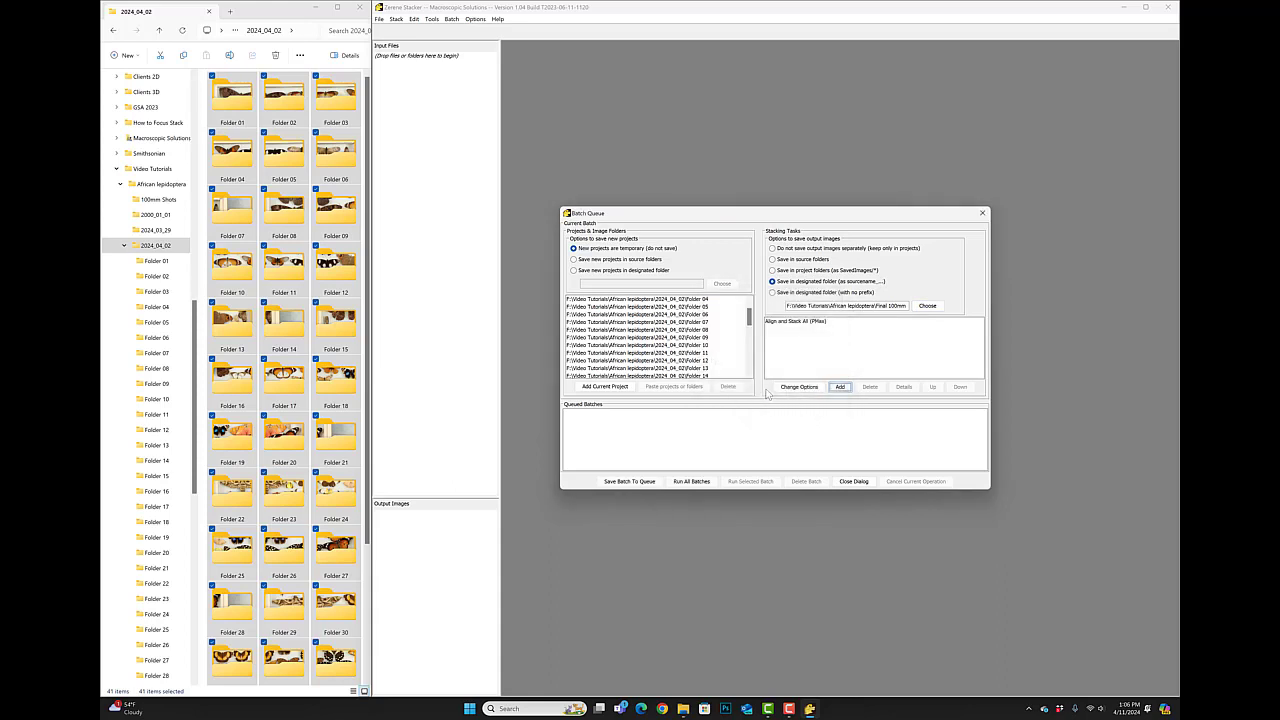
left_click(628, 487)
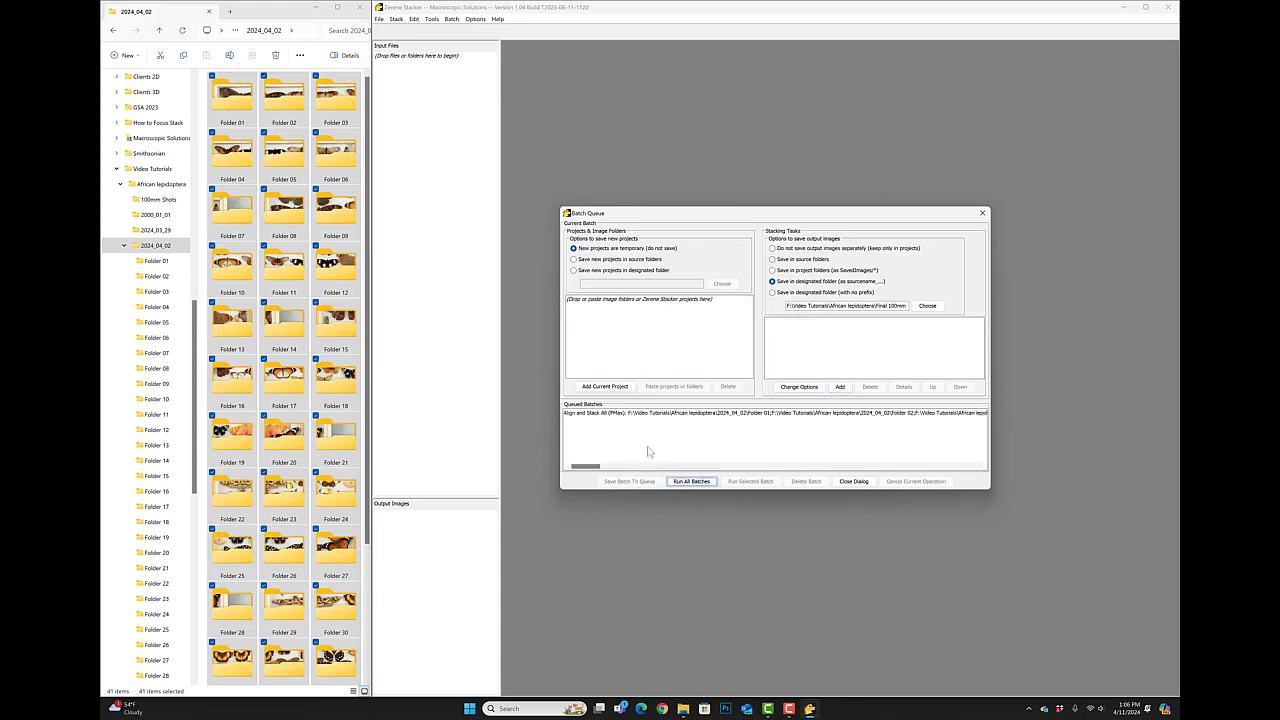
left_click(688, 482)
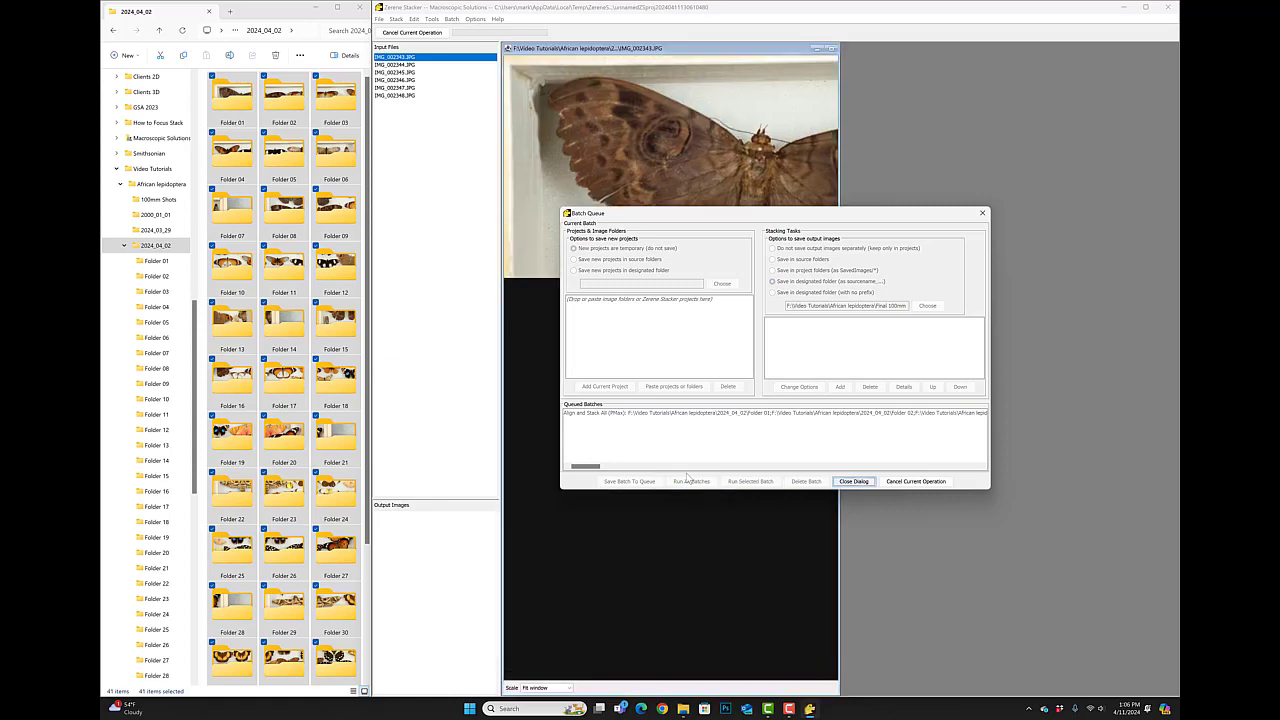
- Move the Batch Queue dialog clear of the image previews and close it while the batch runs
left_click_drag(642, 214, 597, 295)
left_click_drag(715, 303, 638, 354)
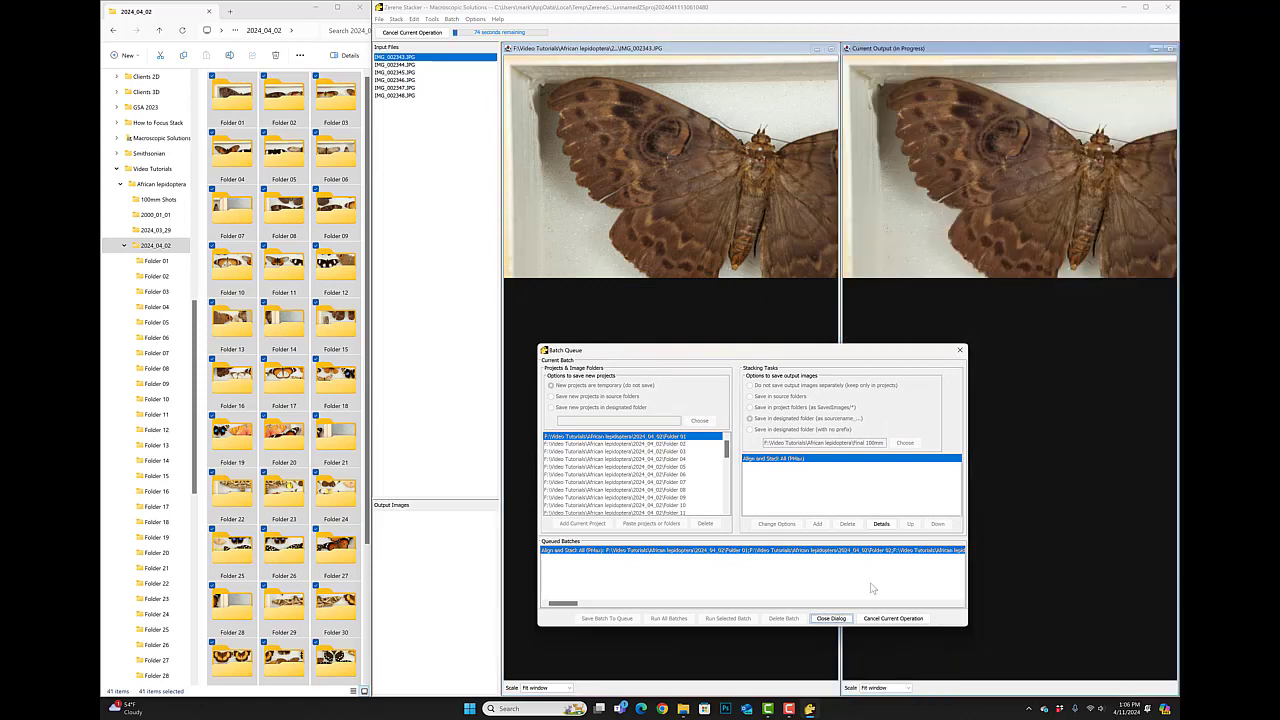
left_click(829, 618)
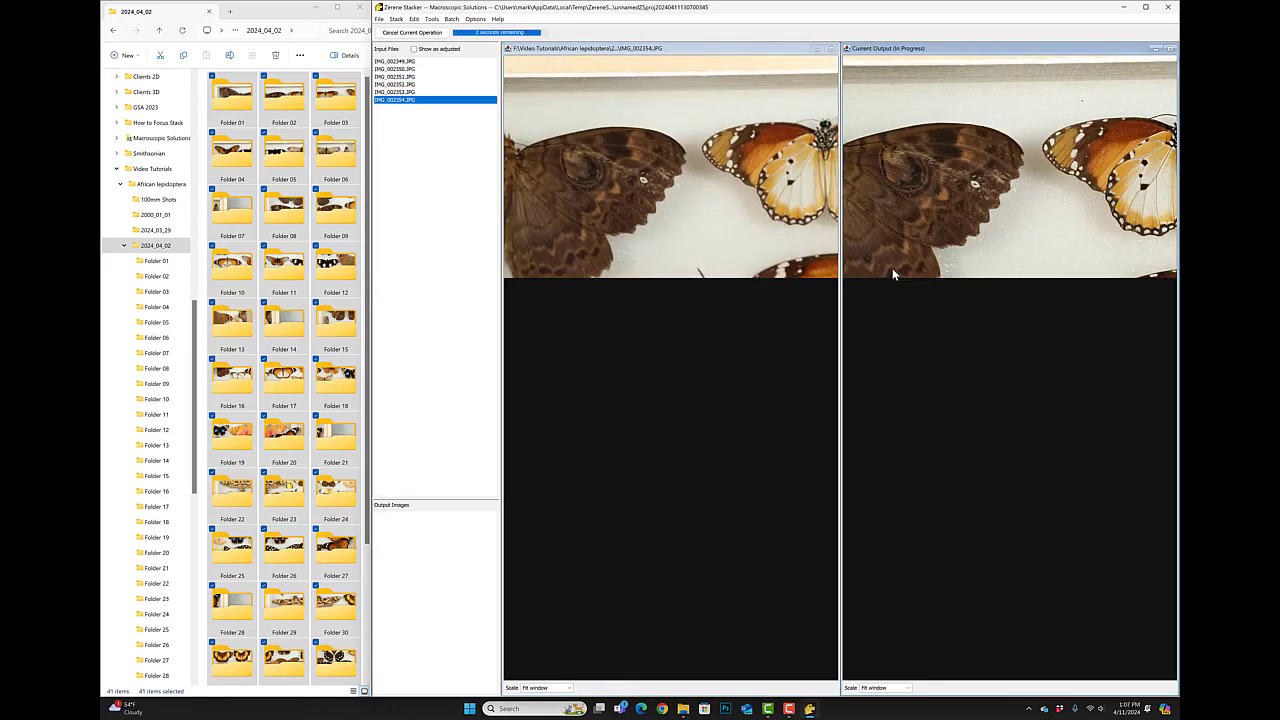
left_click(892, 268)
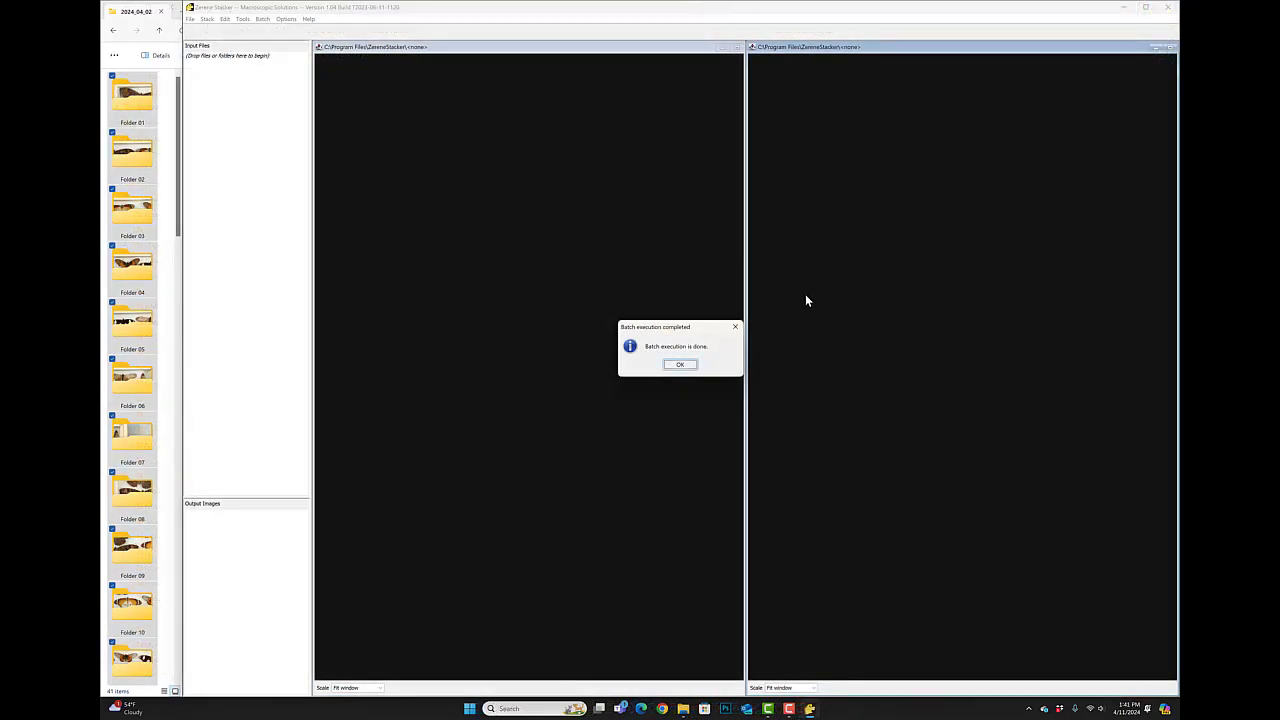
- Exit Zerene Stacker once the batch is done and open the Final 100mm folder in African lepidoptera in a widened File Explorer window
left_click(686, 365)
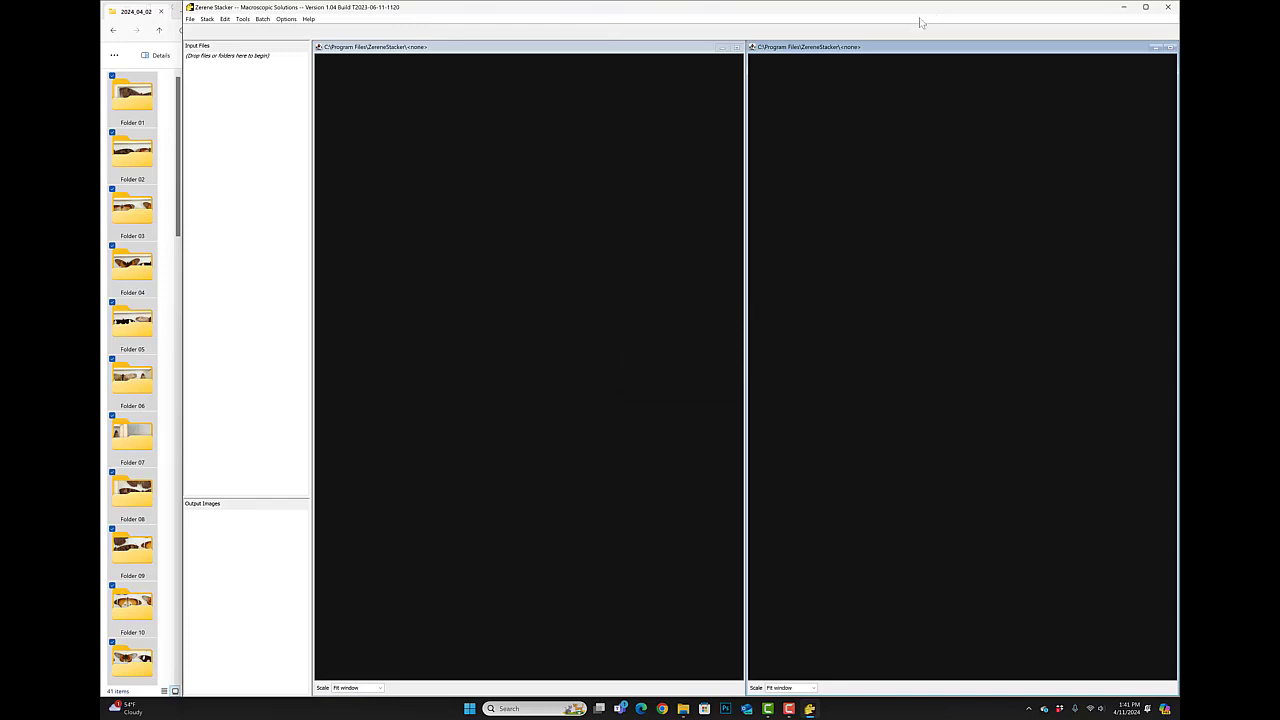
left_click(1167, 7)
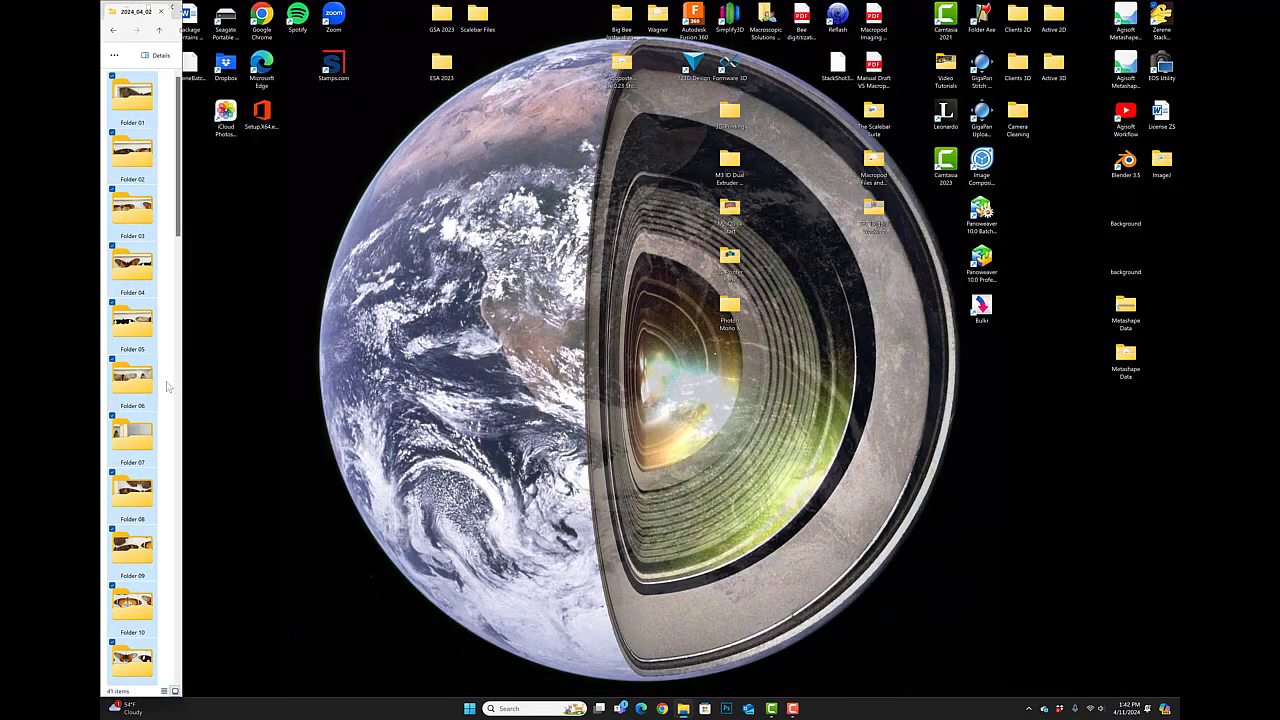
left_click_drag(185, 388, 1005, 388)
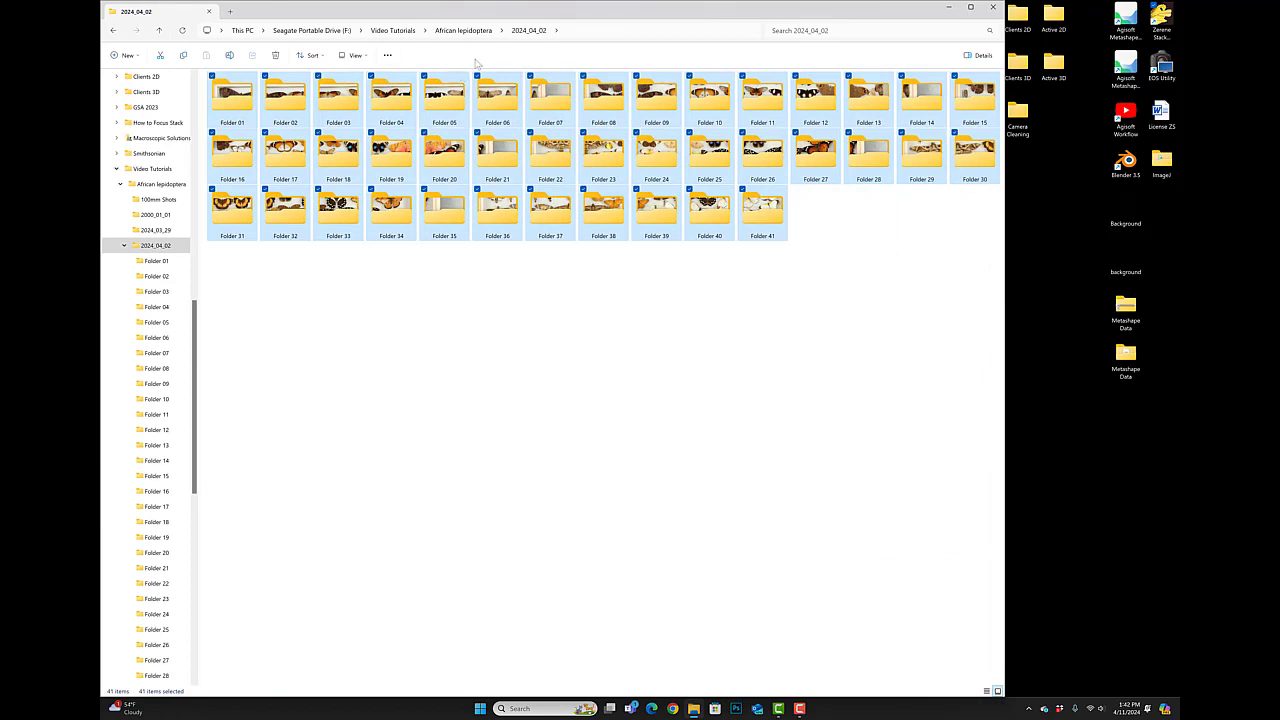
left_click(465, 31)
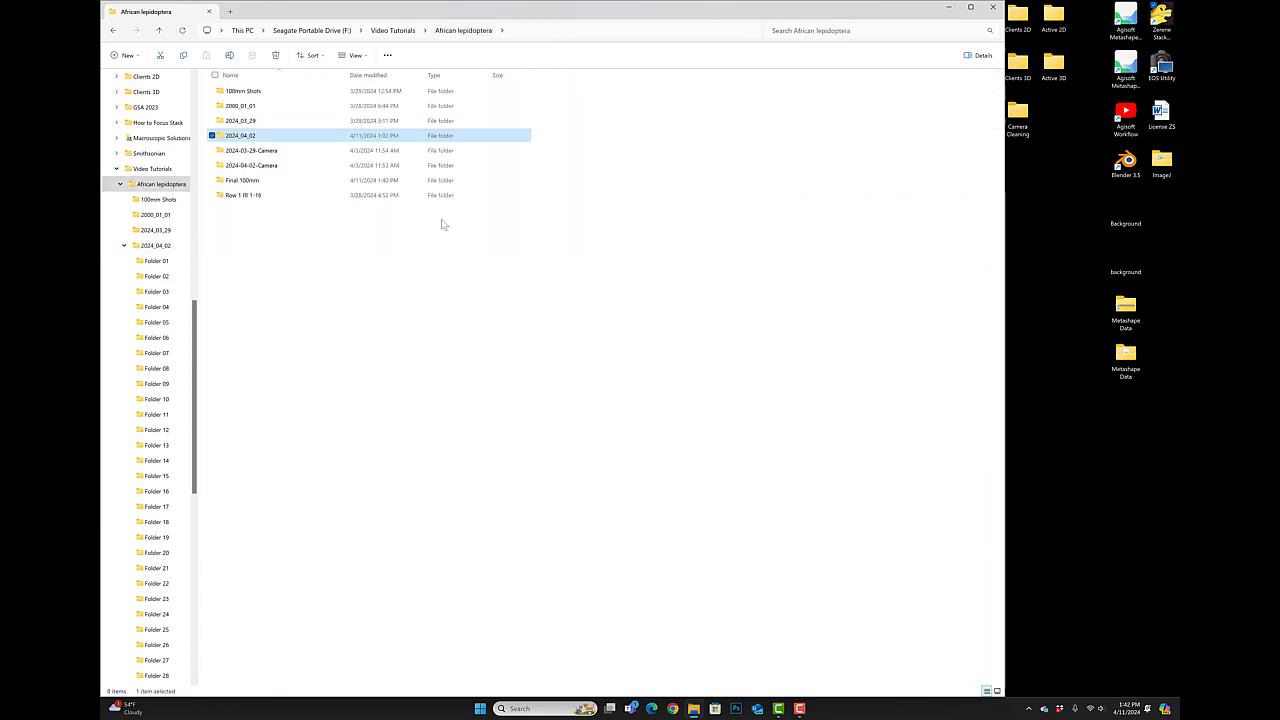
double_click(256, 92)
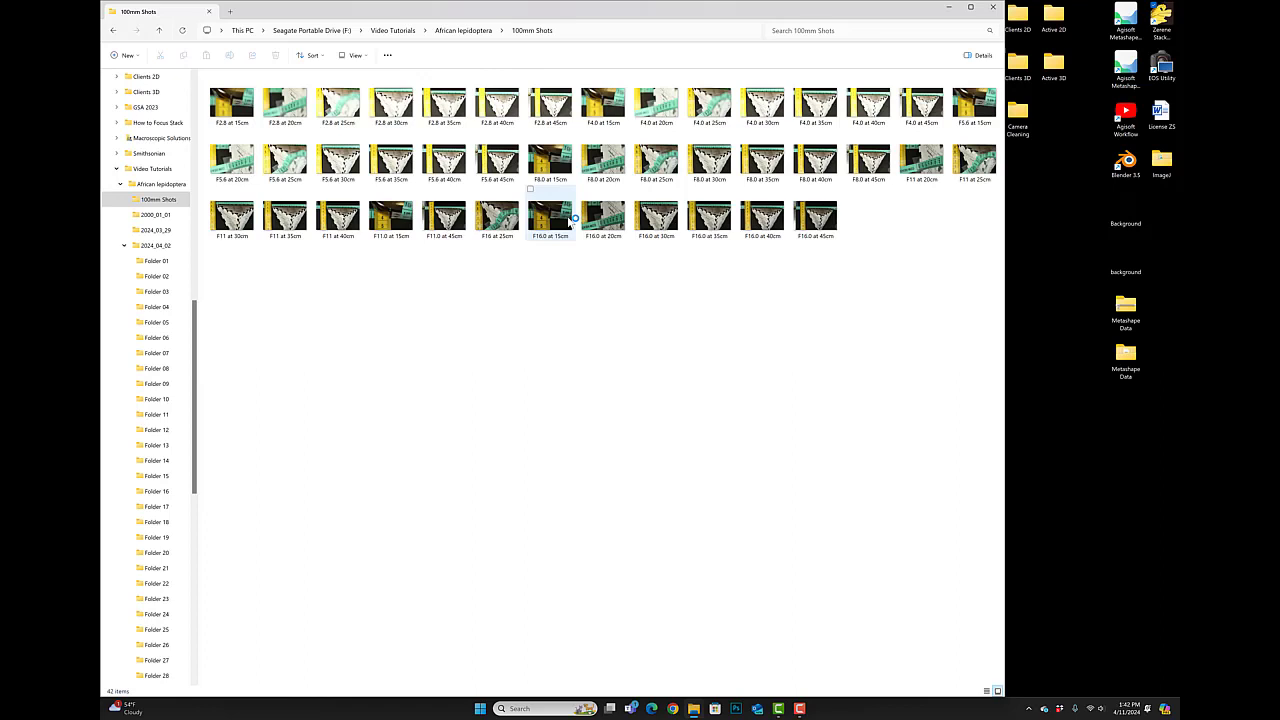
left_click(463, 30)
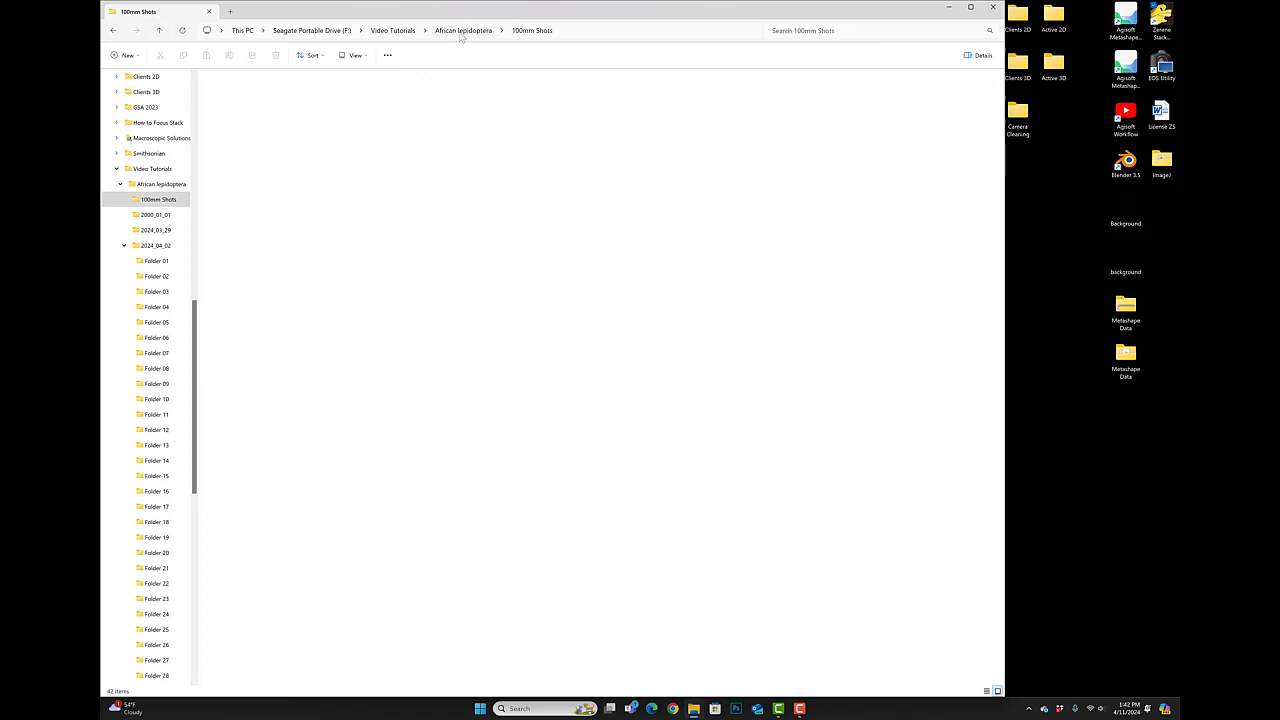
double_click(249, 184)
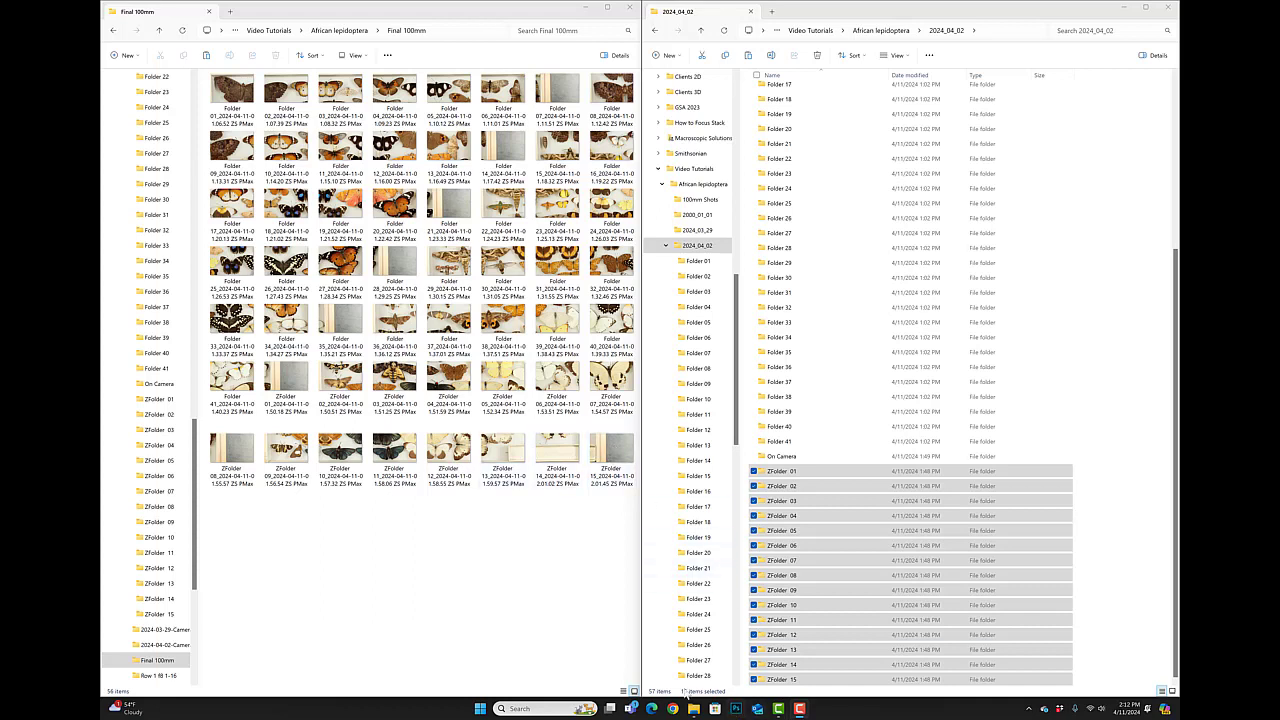
- Examine the stacked images in Final 100mm beside the 2024_04_02 subfolders, resizing both windows, and minimize them
mouse_move(639, 652)
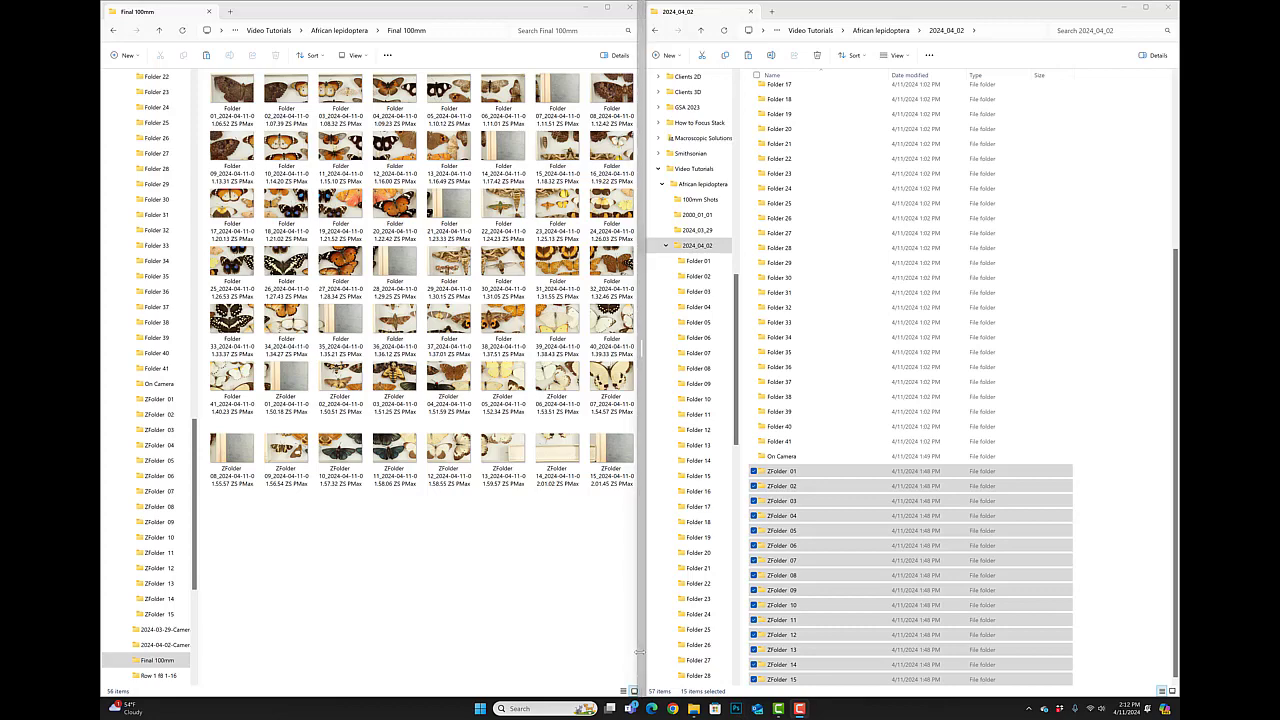
left_click_drag(639, 652, 1040, 652)
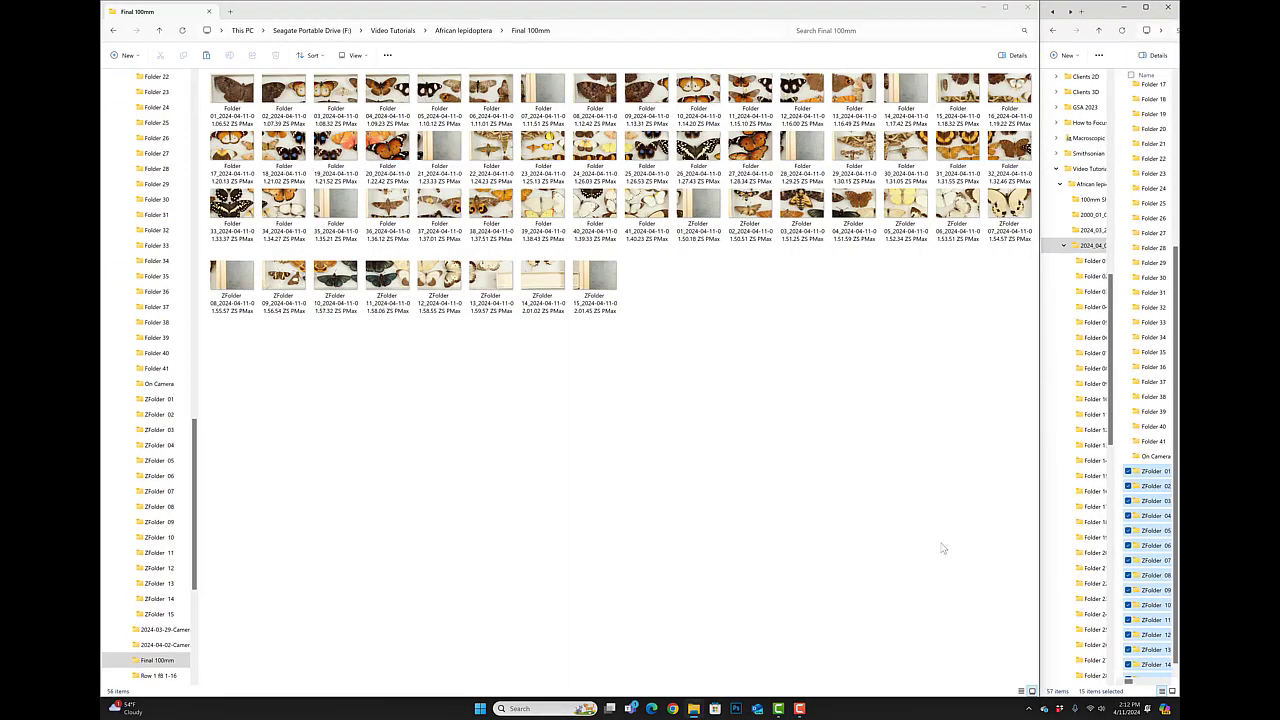
mouse_move(1039, 366)
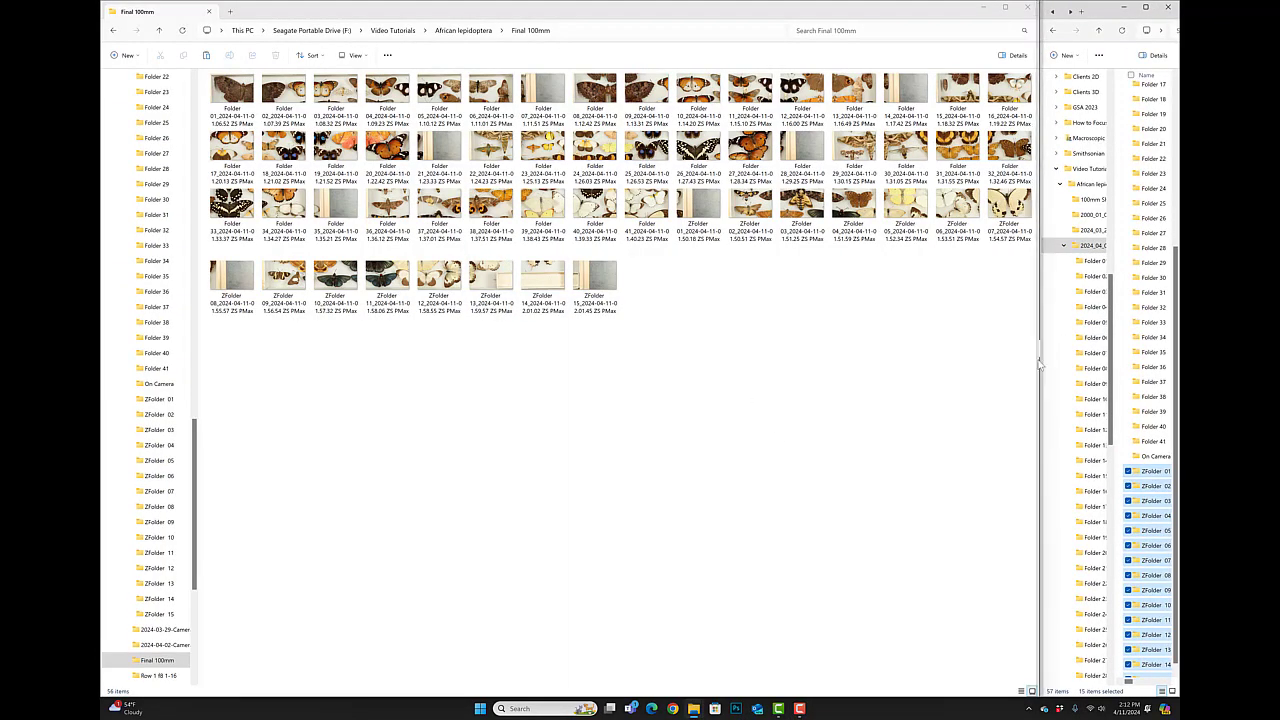
left_click_drag(1039, 366, 928, 366)
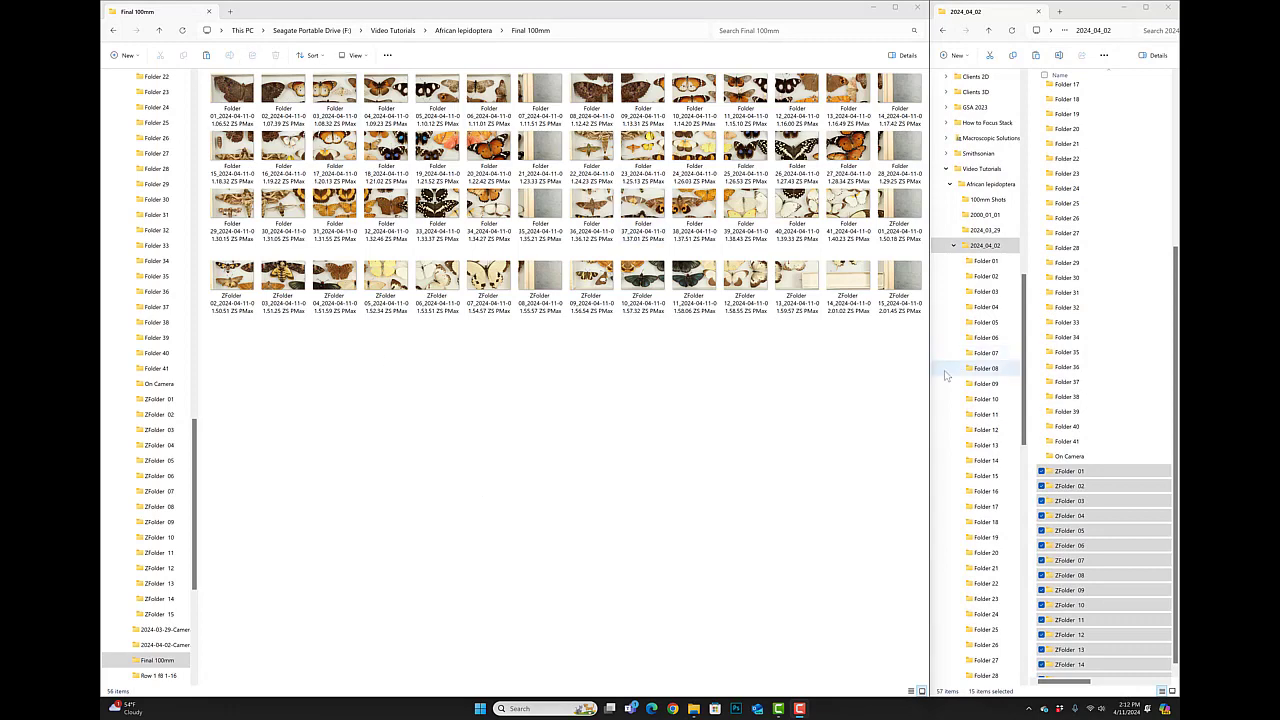
left_click_drag(930, 380, 597, 358)
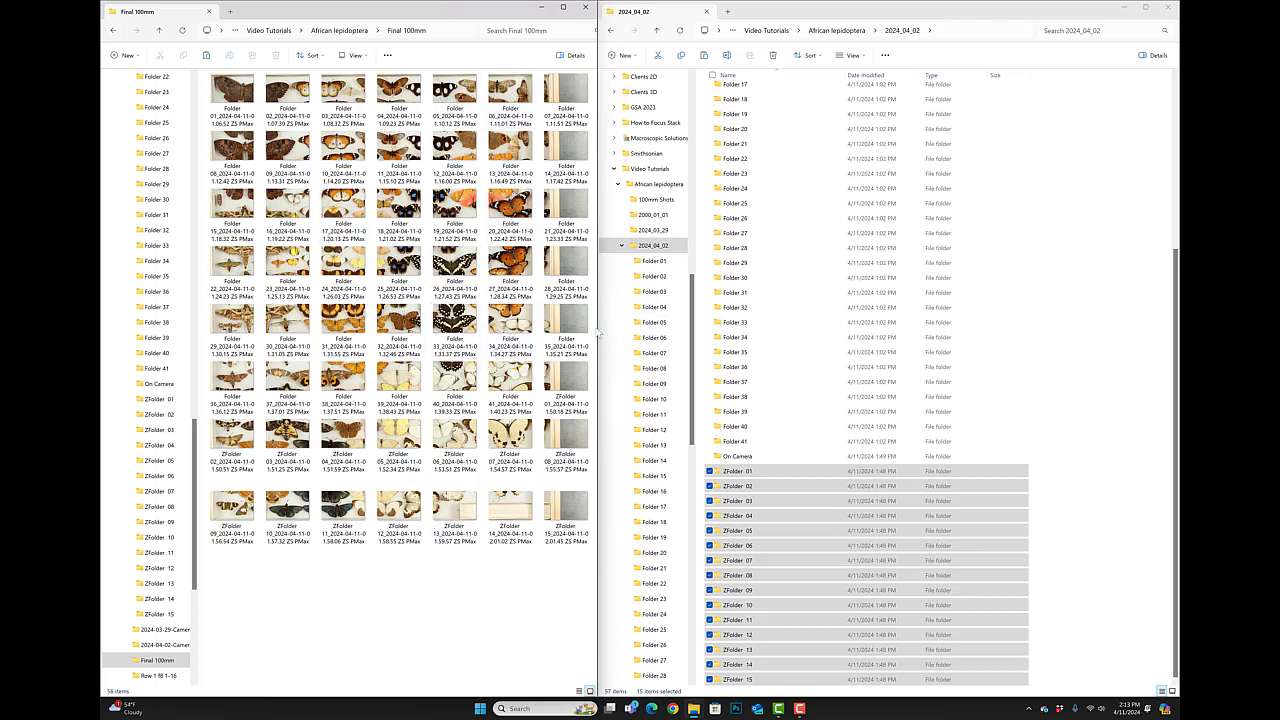
left_click(541, 12)
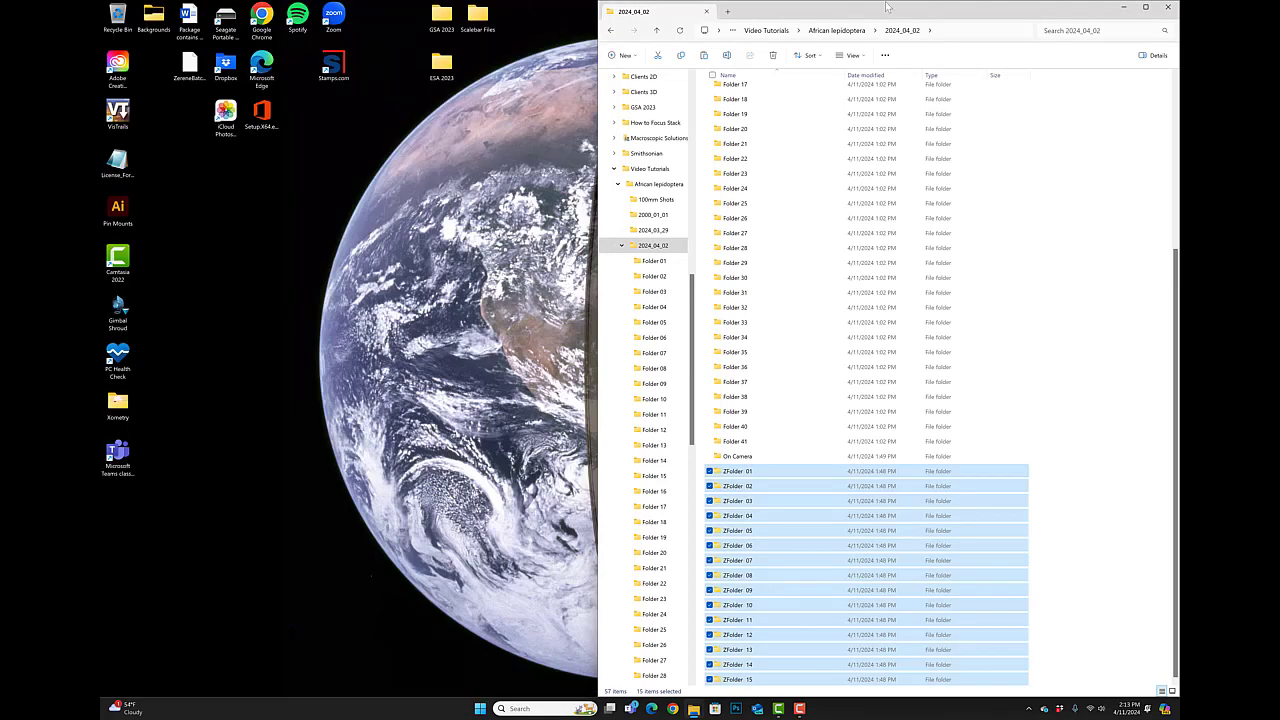
left_click(1117, 8)
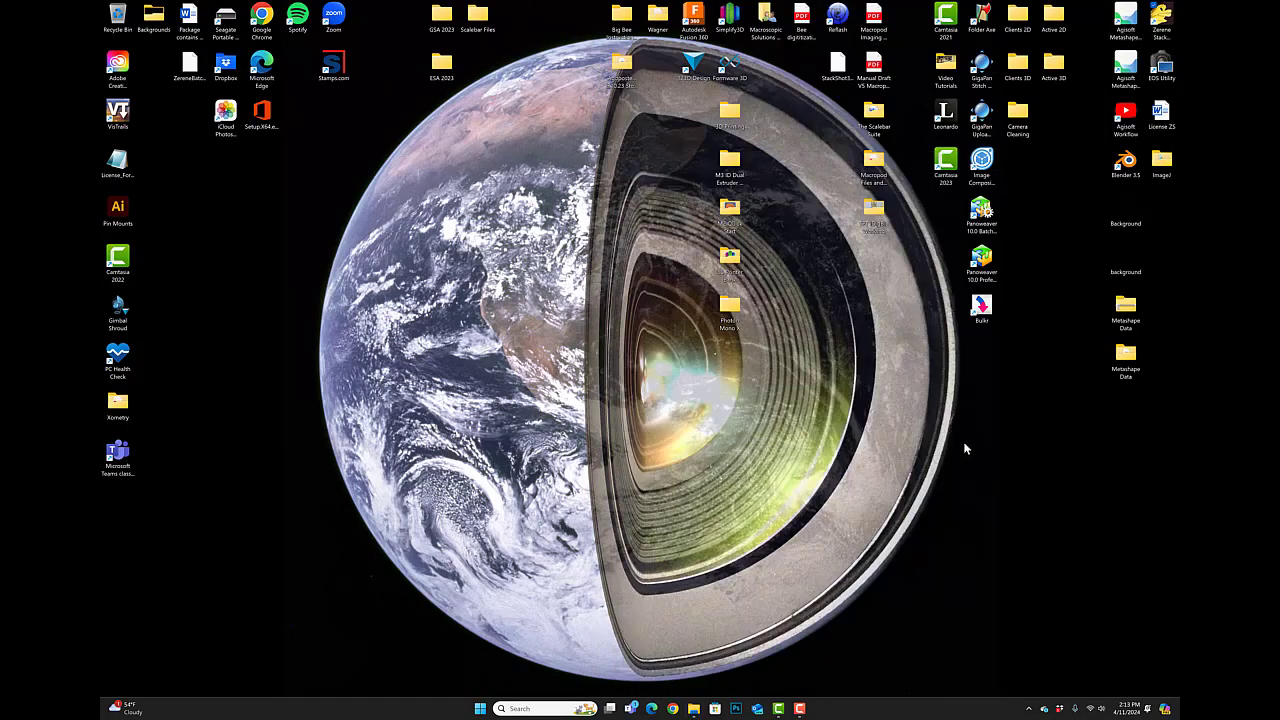
- Launch Image Composite Editor from the desktop and reposition its window
left_click_drag(987, 425, 982, 14)
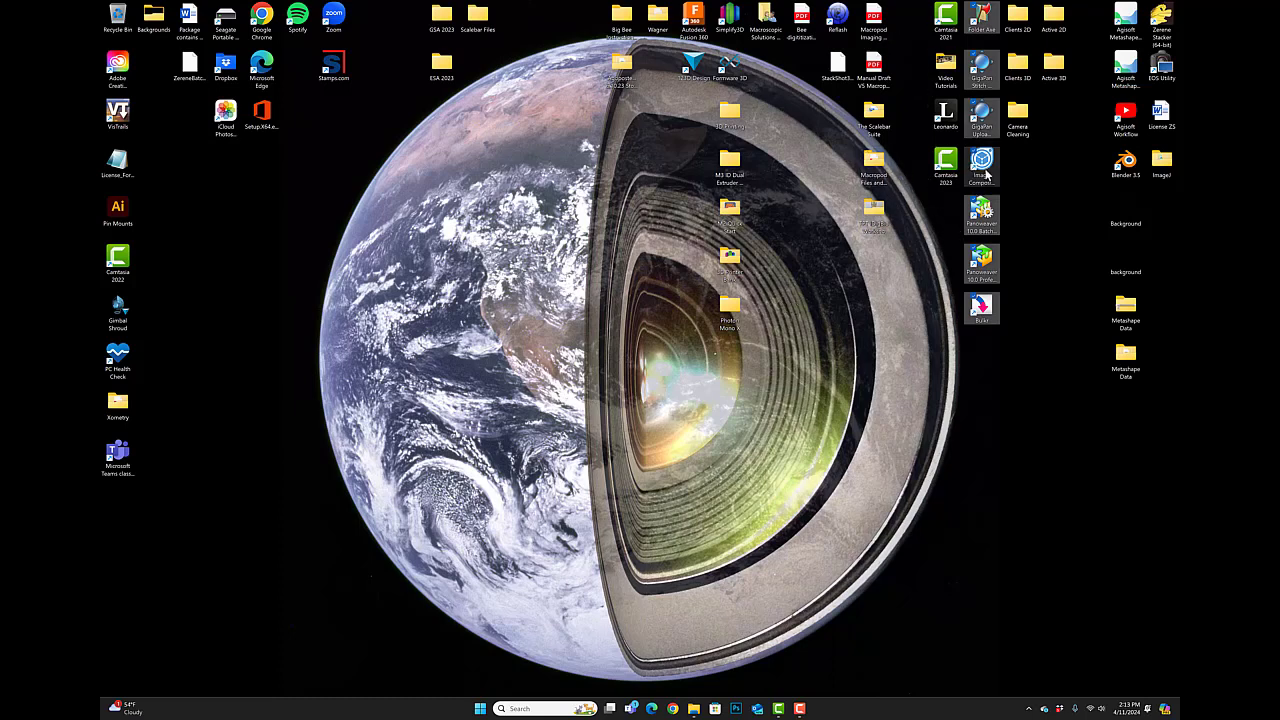
left_click(1008, 183)
left_click(985, 164)
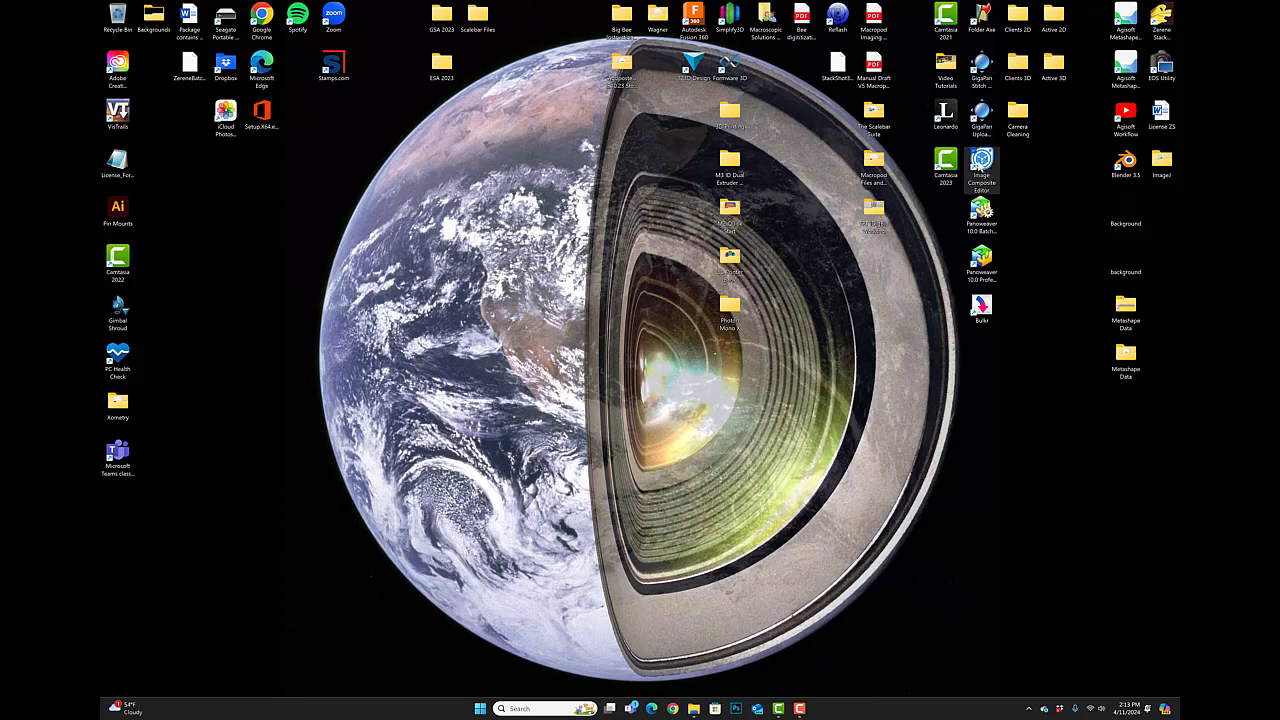
double_click(981, 162)
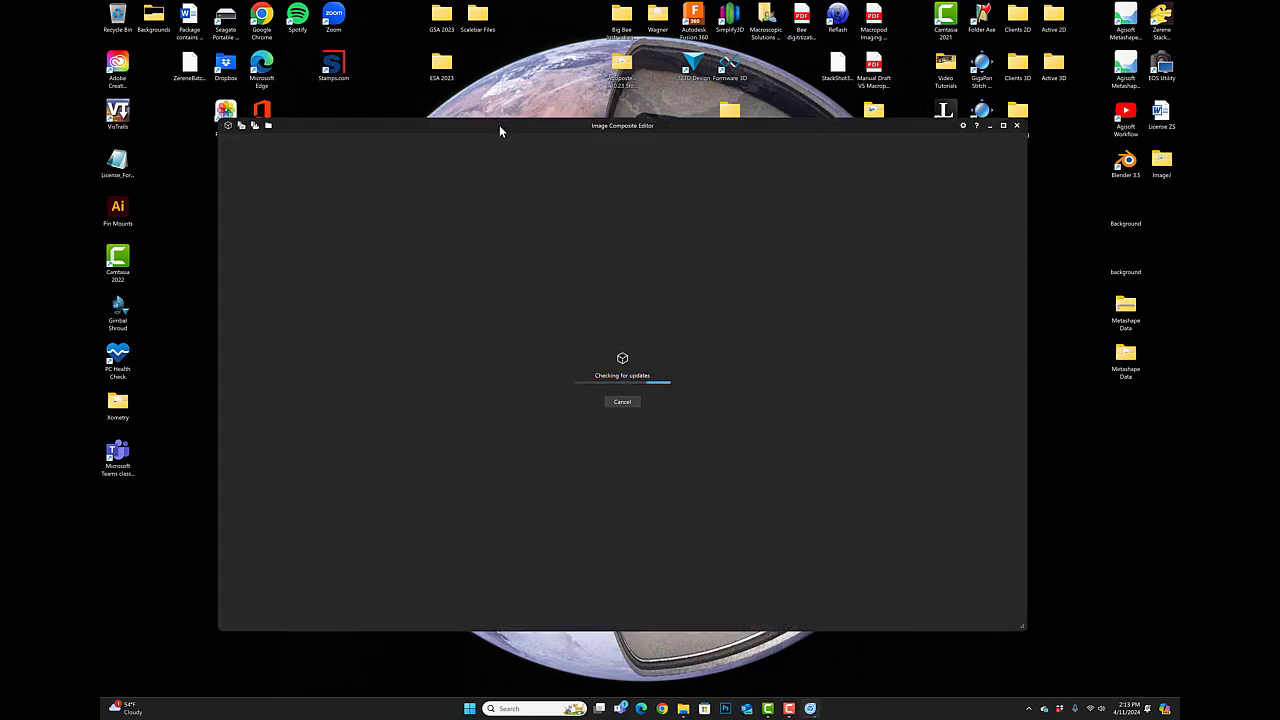
left_click_drag(499, 127, 494, 91)
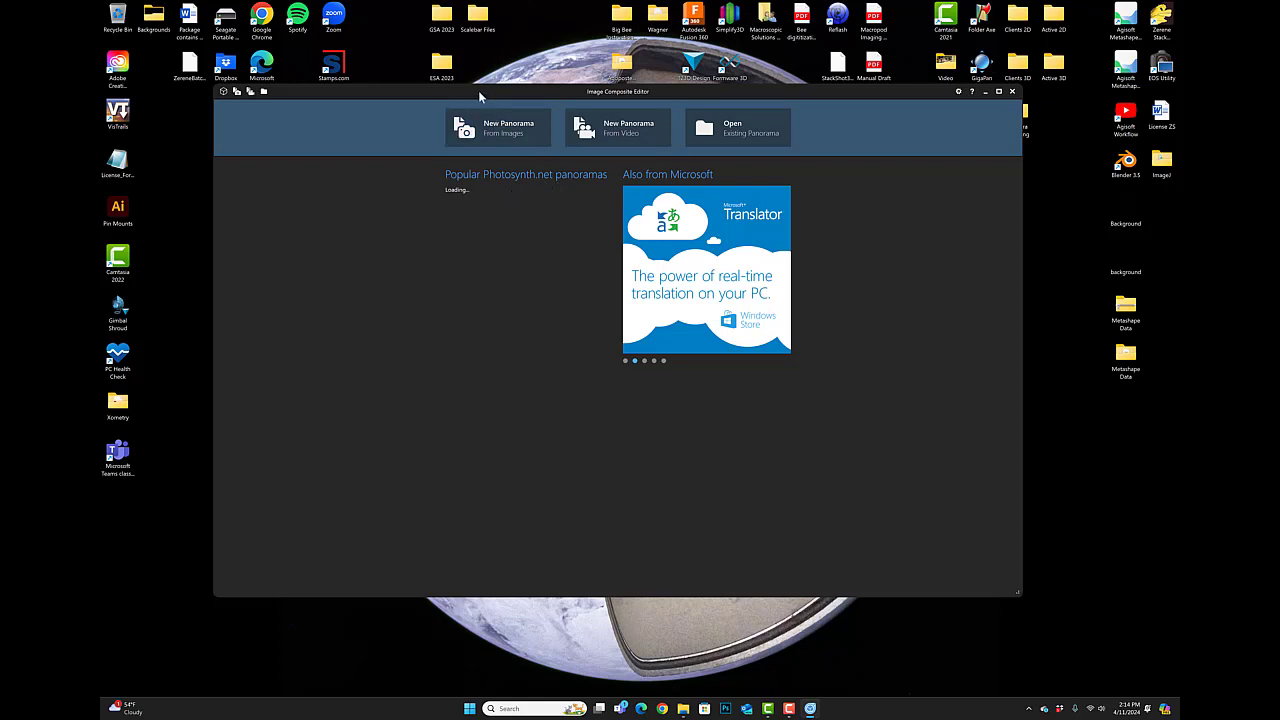
left_click_drag(478, 90, 474, 104)
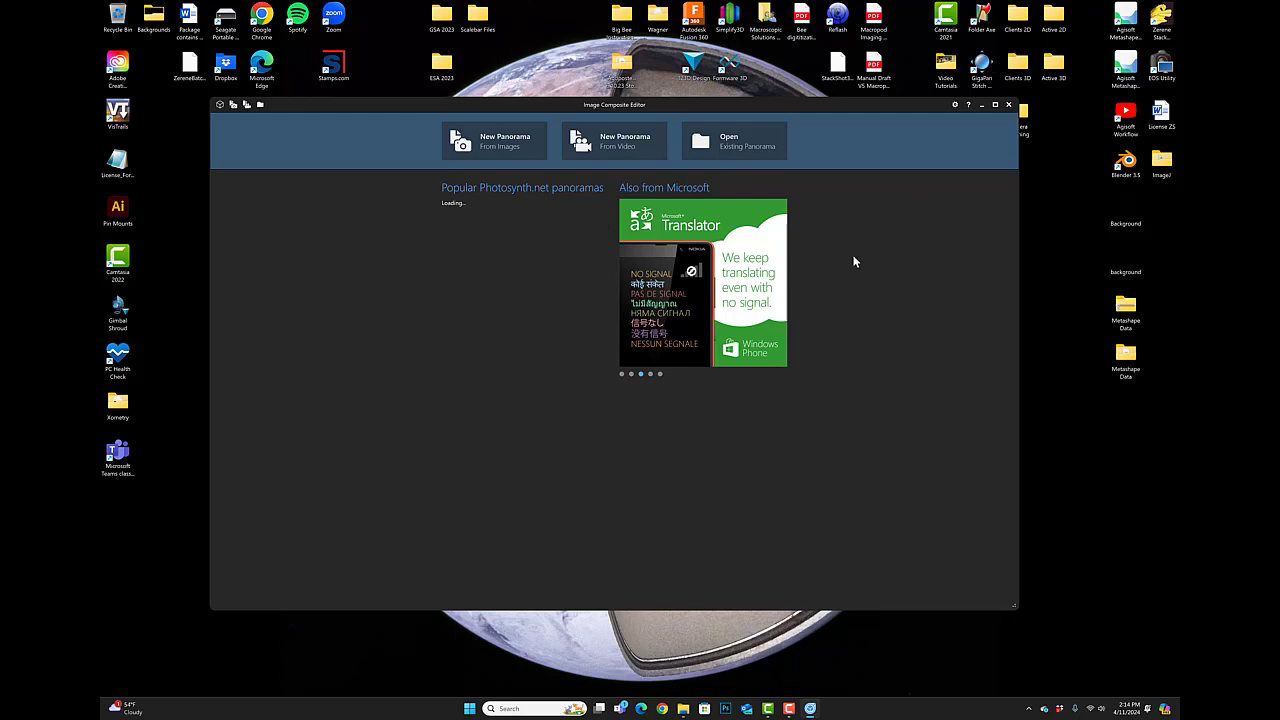
- Start a new panorama from images and browse to Video Tutorials on the Seagate Portable Drive
left_click(506, 150)
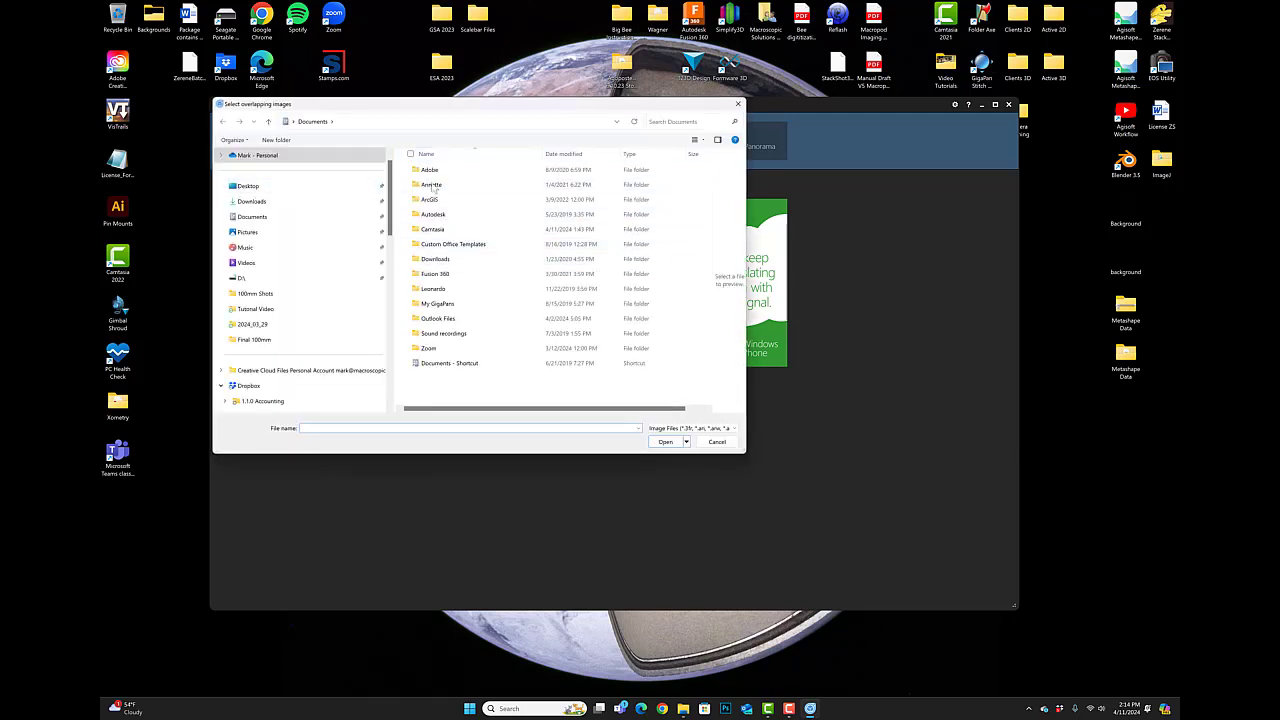
scroll(255, 260, "down", 4)
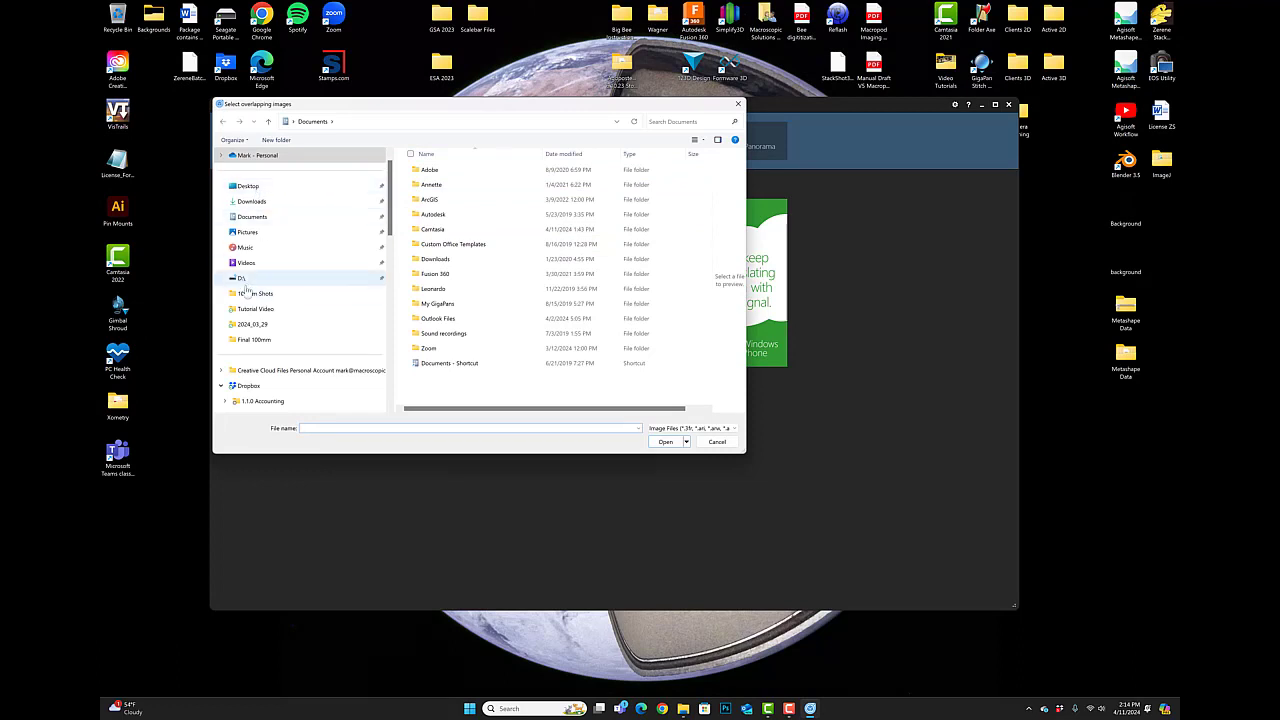
scroll(250, 360, "down", 3)
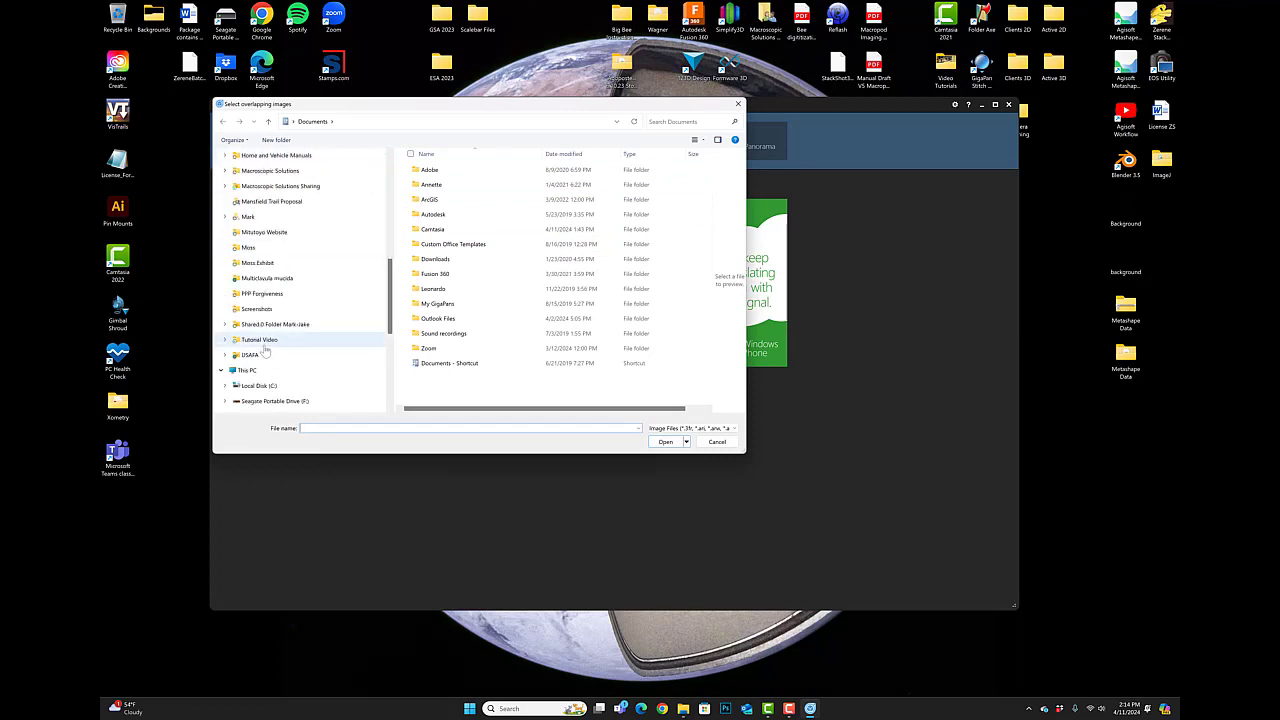
left_click(270, 401)
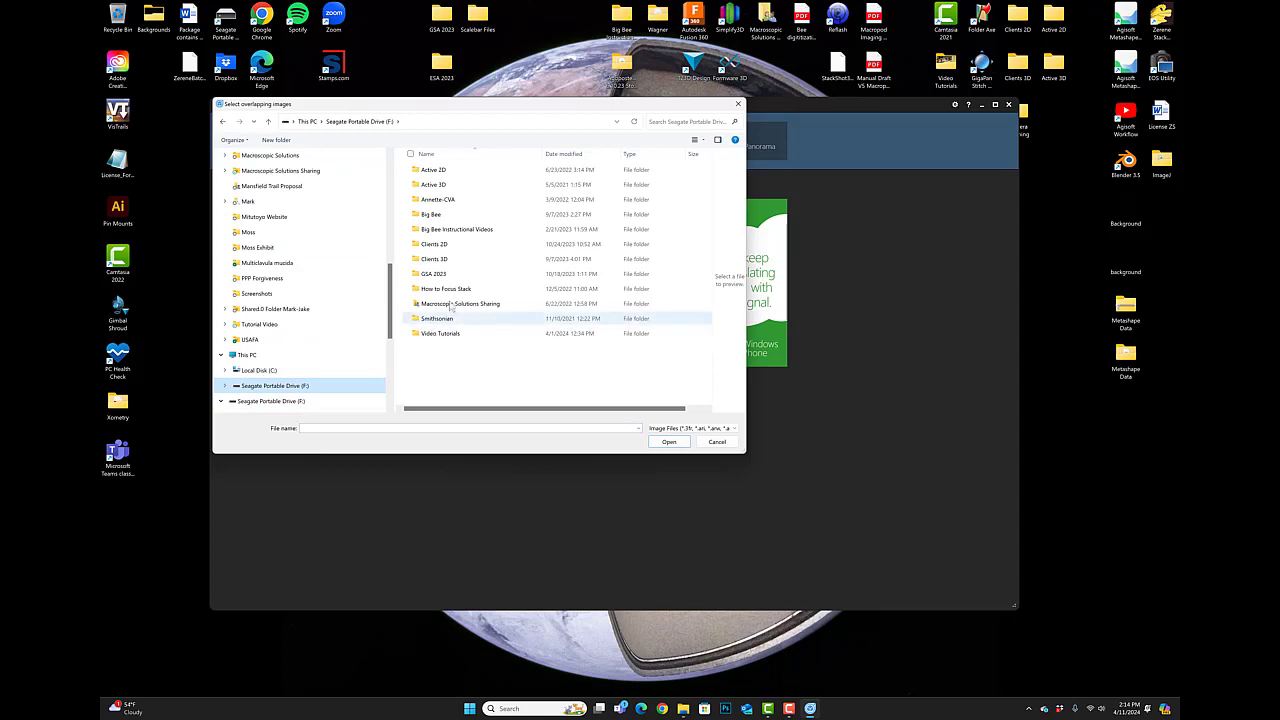
double_click(442, 334)
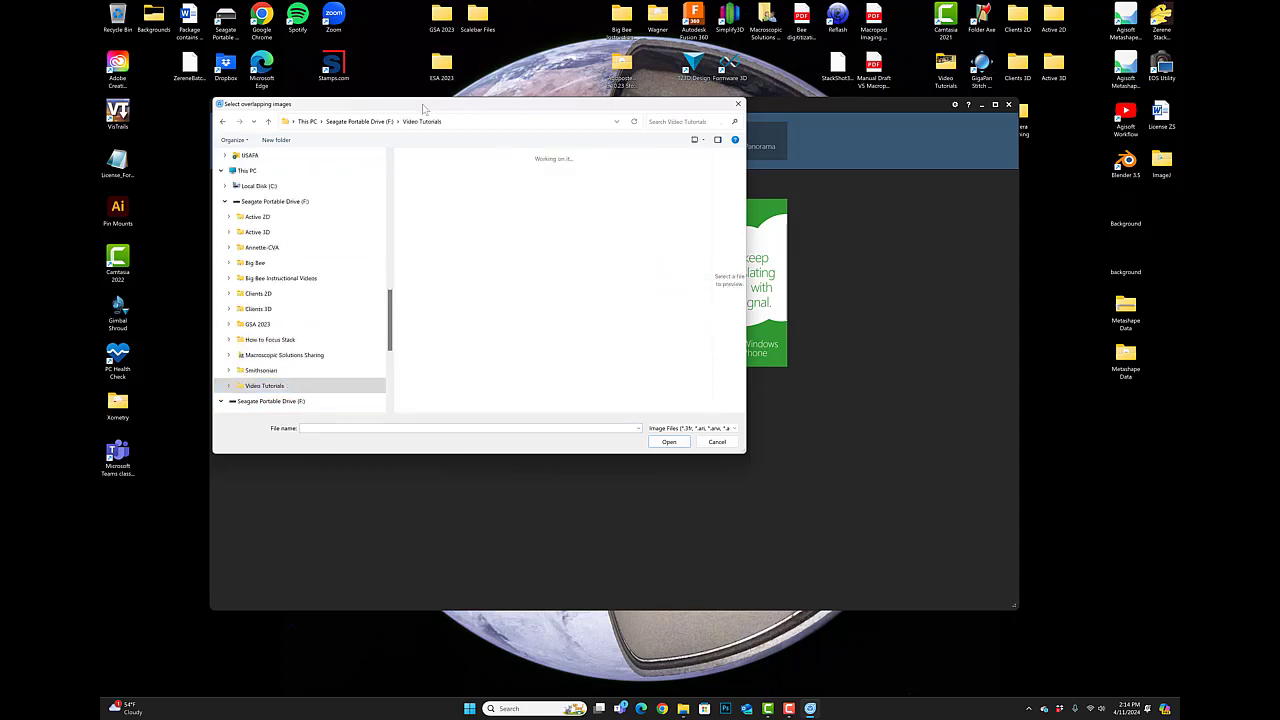
left_click_drag(405, 99, 358, 64)
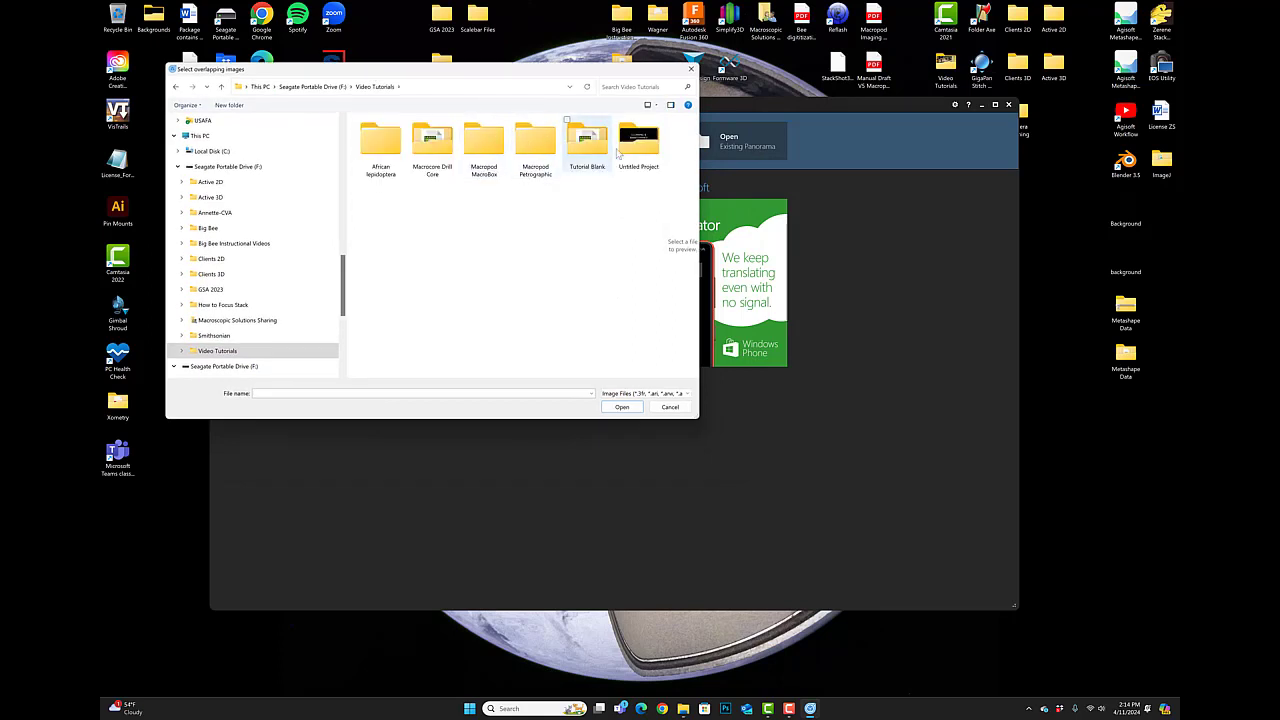
- Import all stacked images from the Final 100mm folder in African lepidoptera into the new panorama
double_click(380, 145)
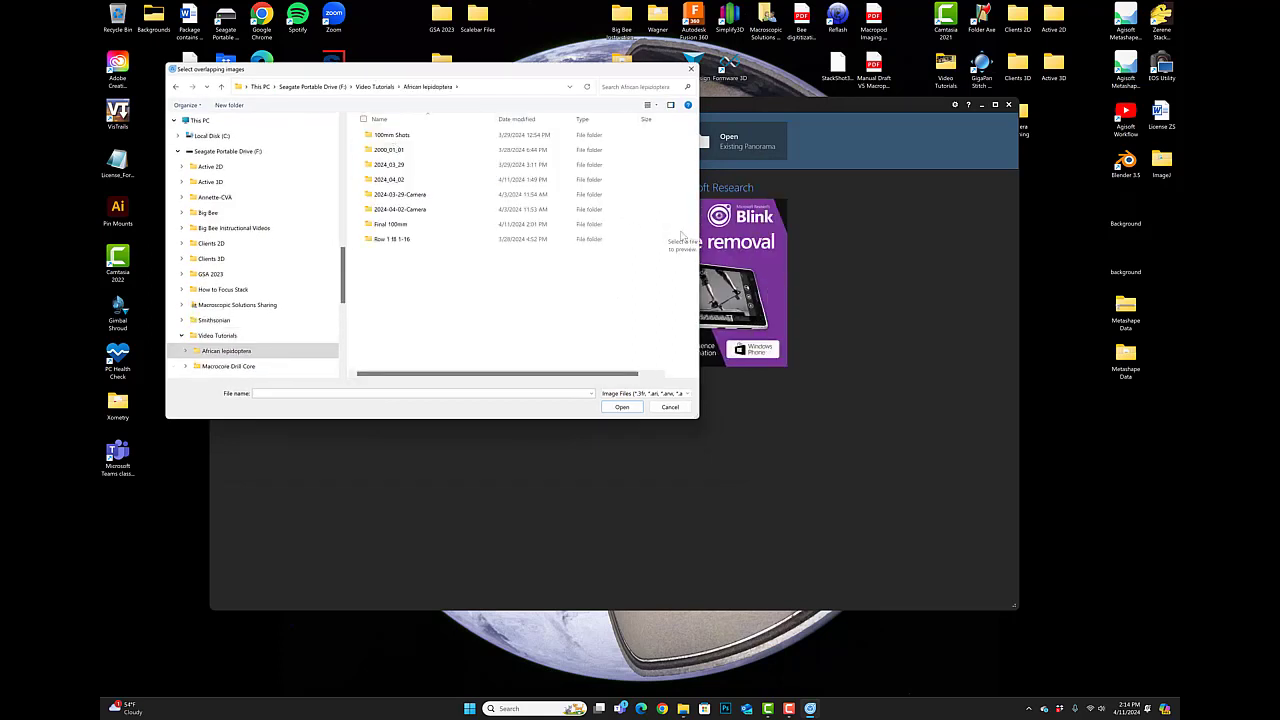
double_click(406, 224)
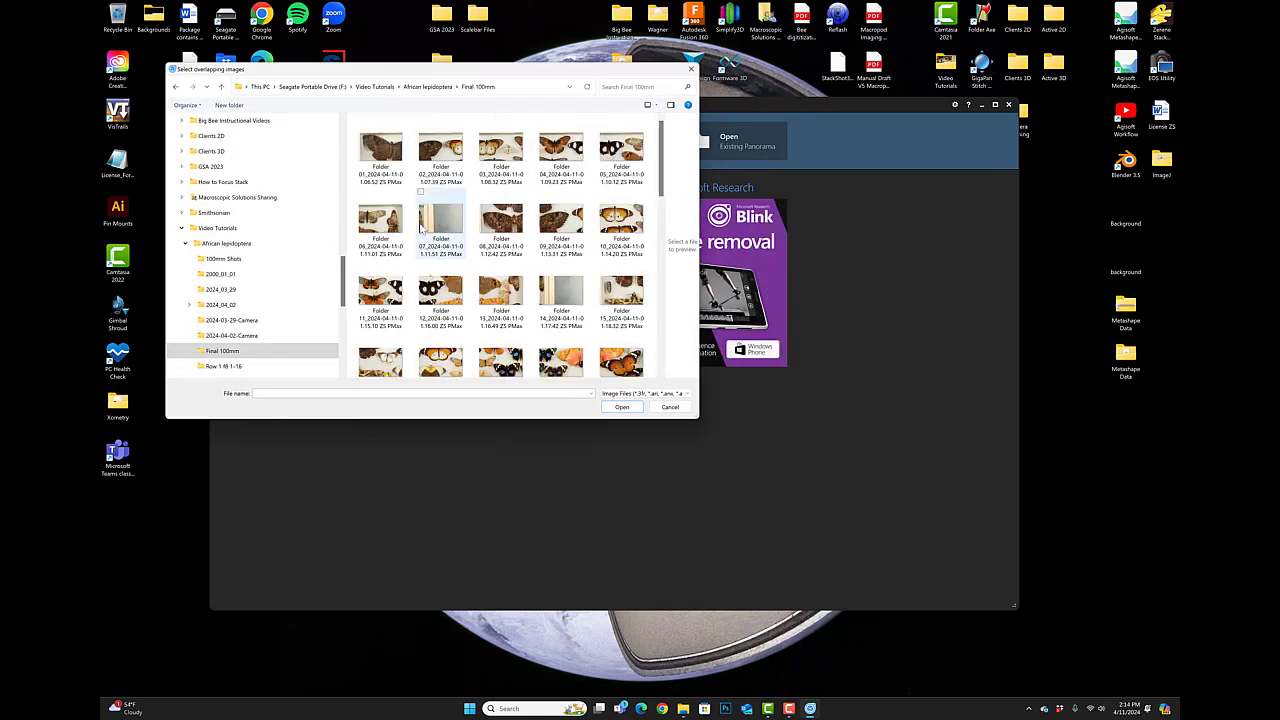
left_click(404, 219)
key("ctrl+a")
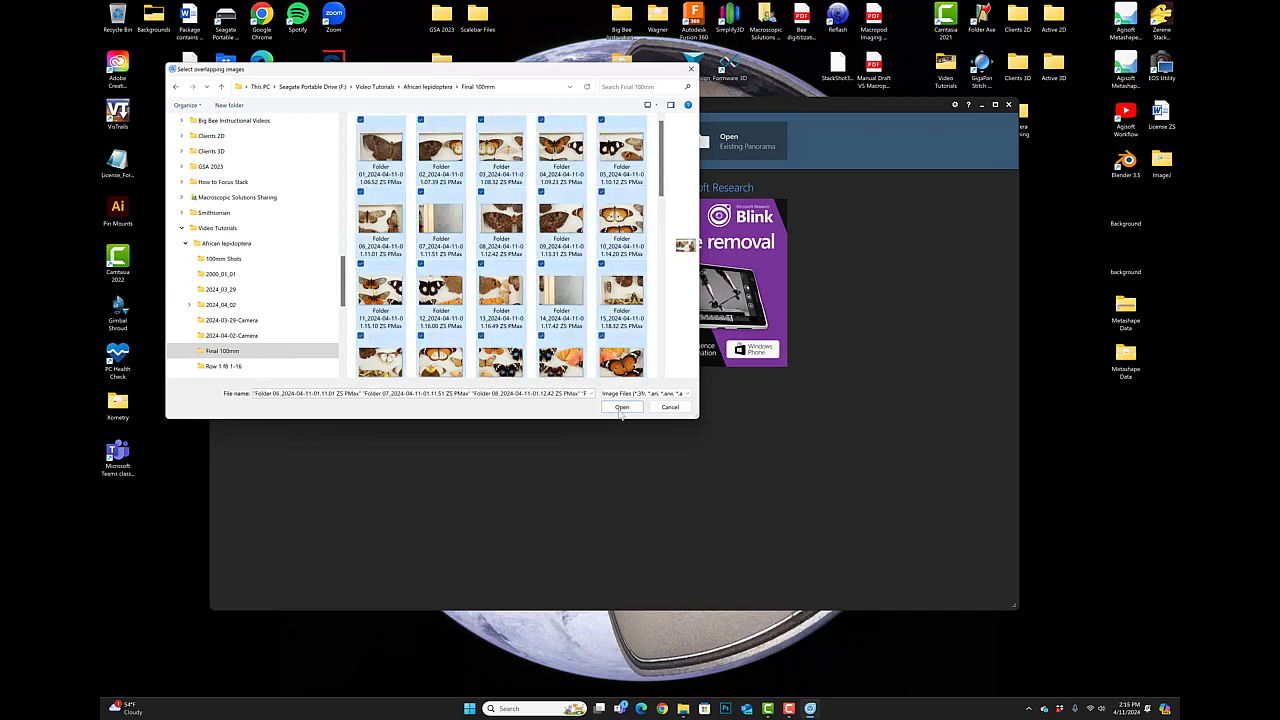
left_click(621, 407)
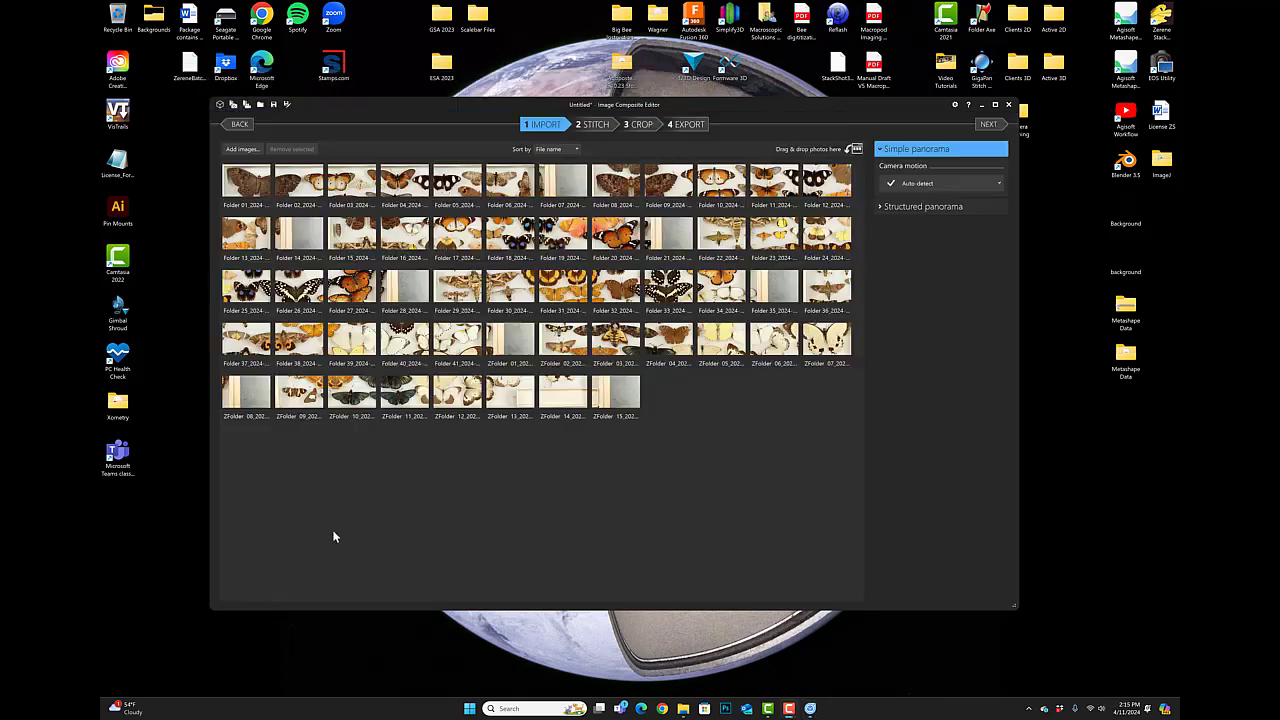
- Set the import to a structured panorama, move the window higher on the desktop and start stitching the images
left_click(884, 207)
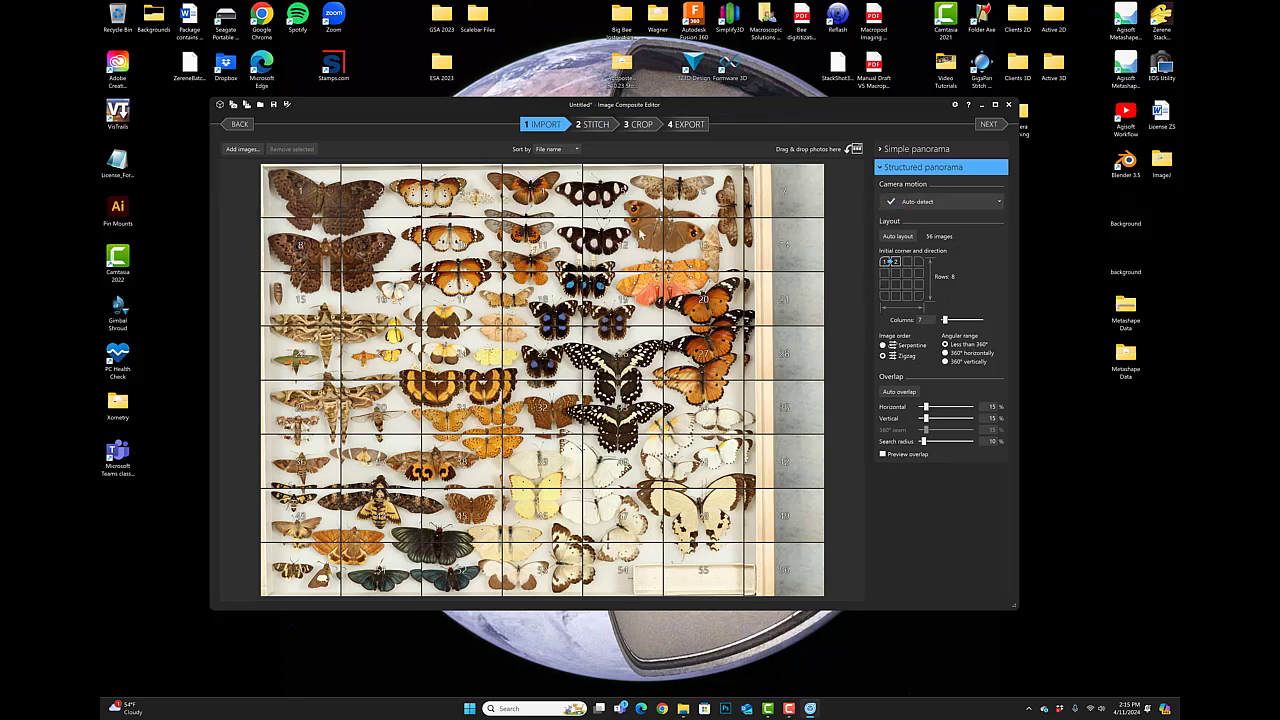
left_click_drag(365, 108, 349, 50)
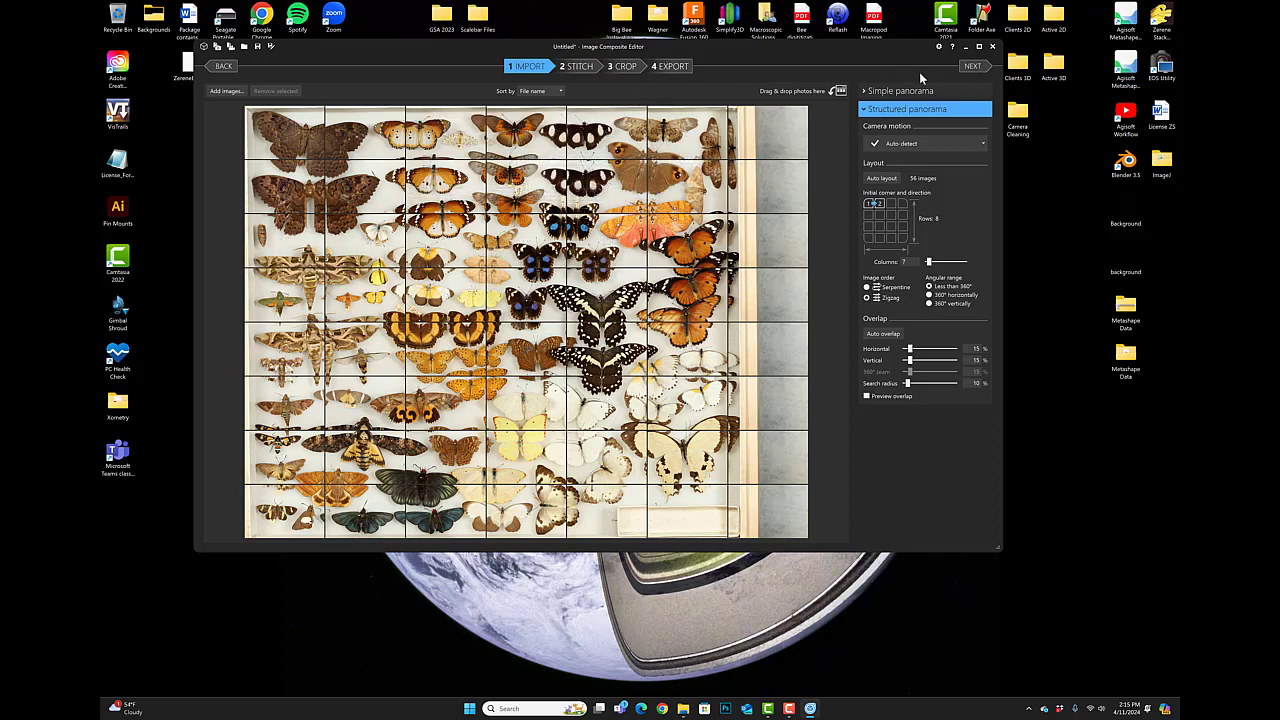
left_click(970, 67)
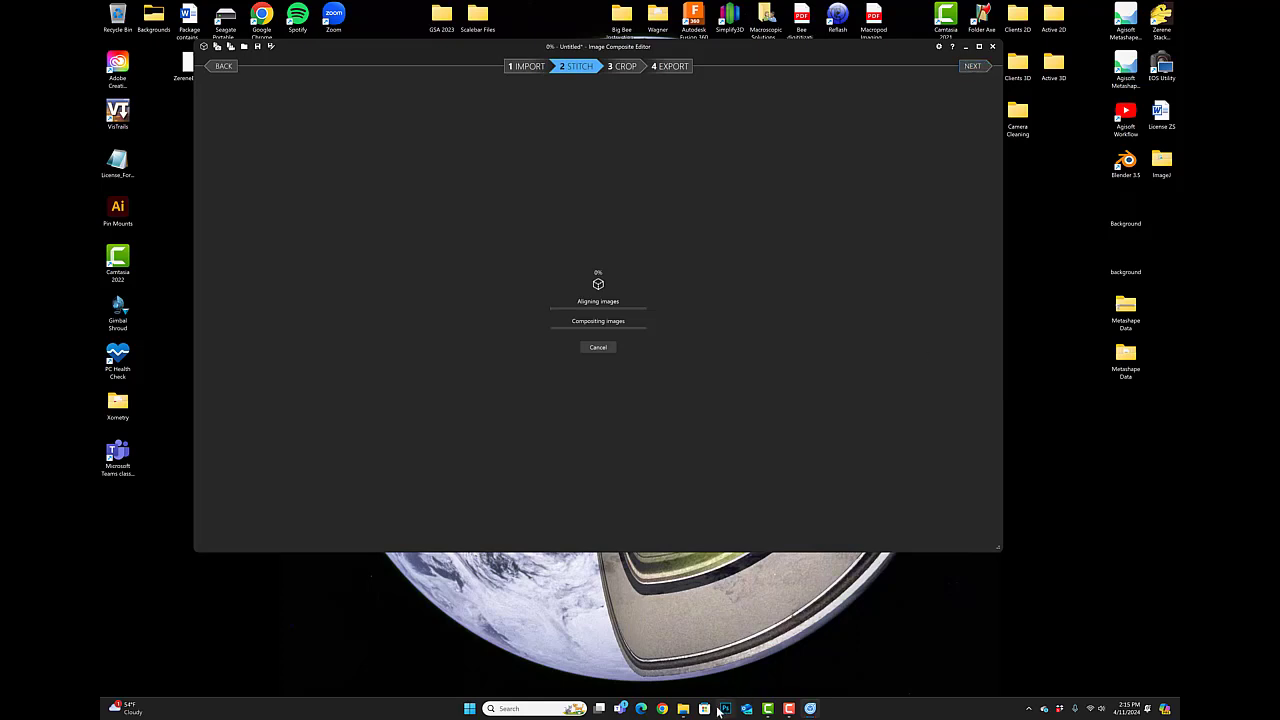
- Switch to Photoshop and open the Photomerge automation
left_click(726, 709)
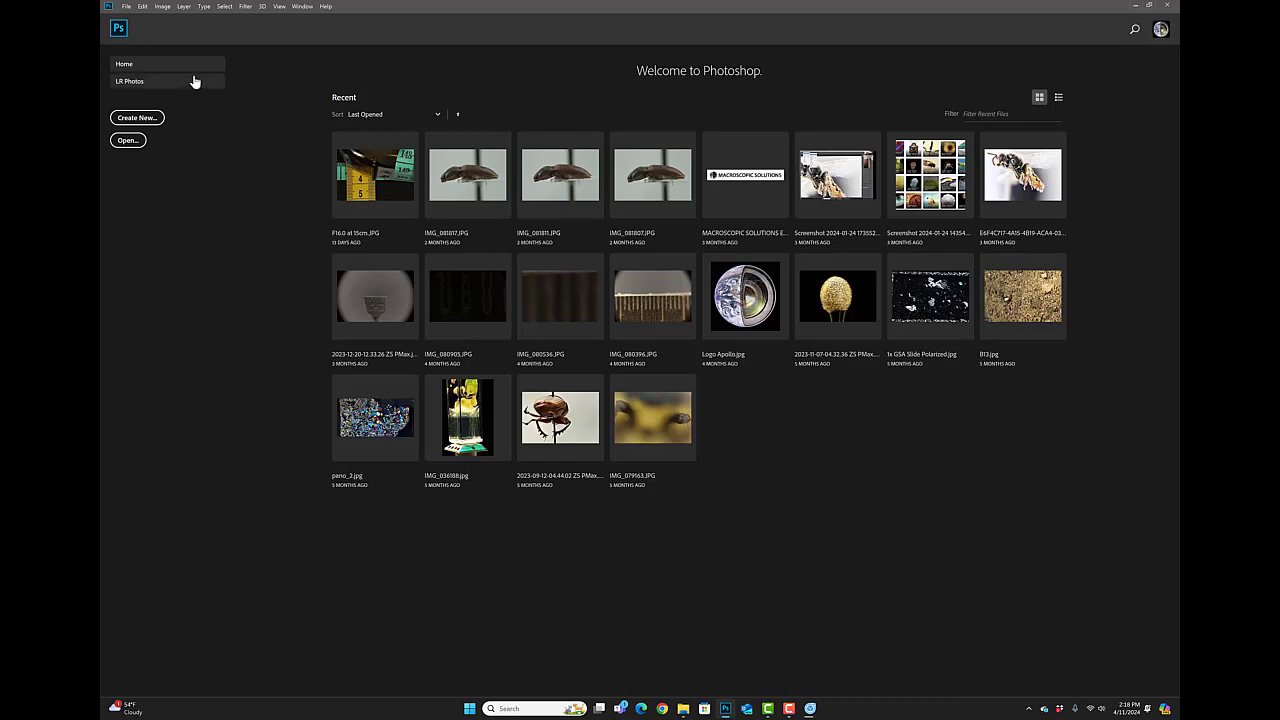
left_click(126, 6)
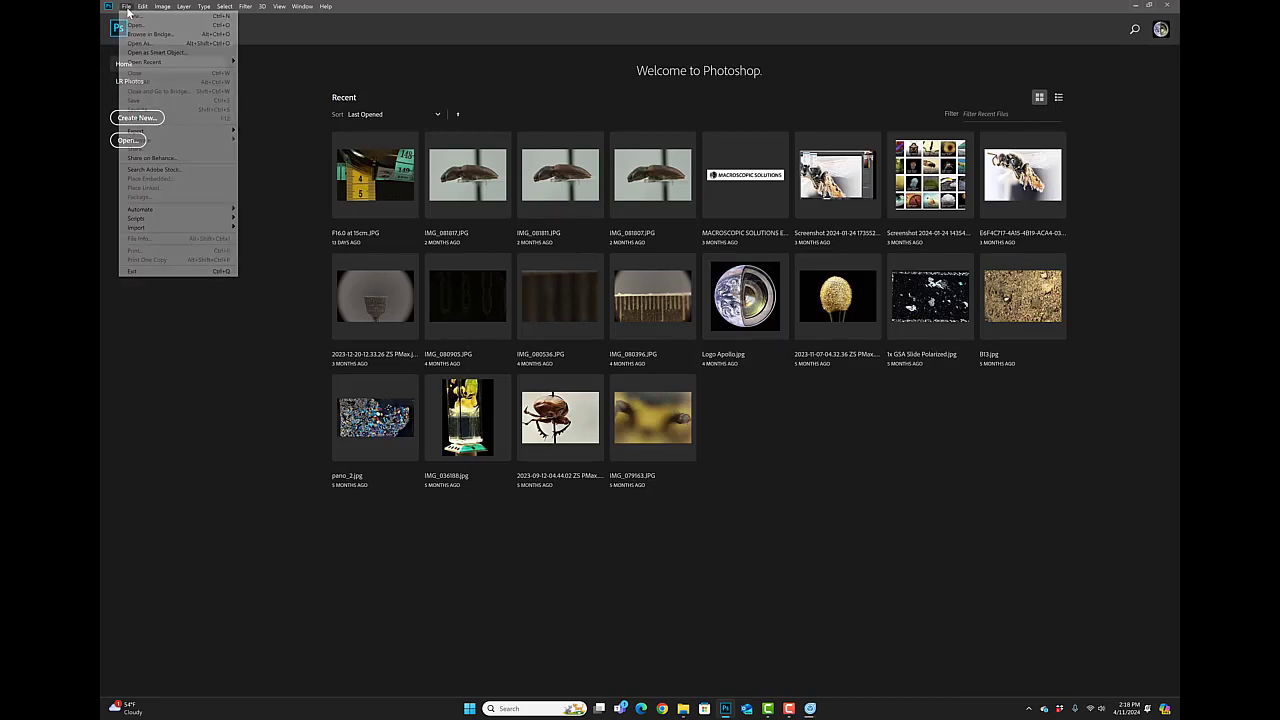
mouse_move(166, 209)
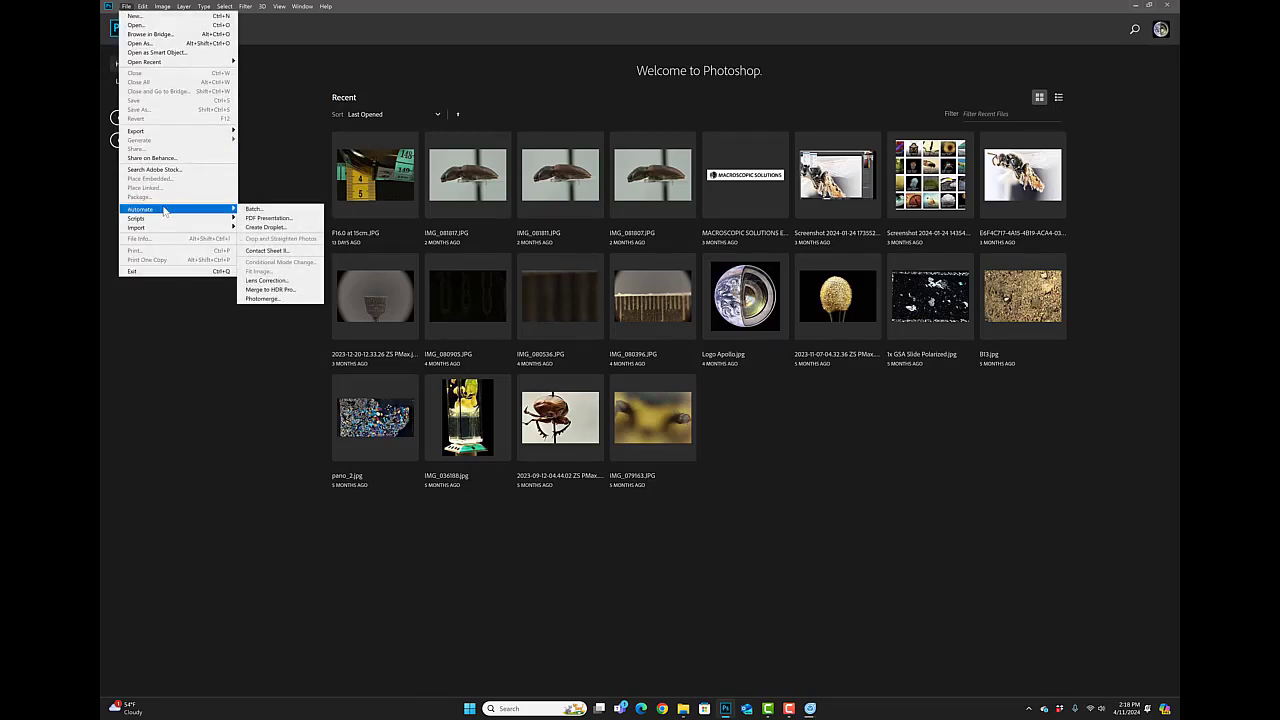
left_click(270, 299)
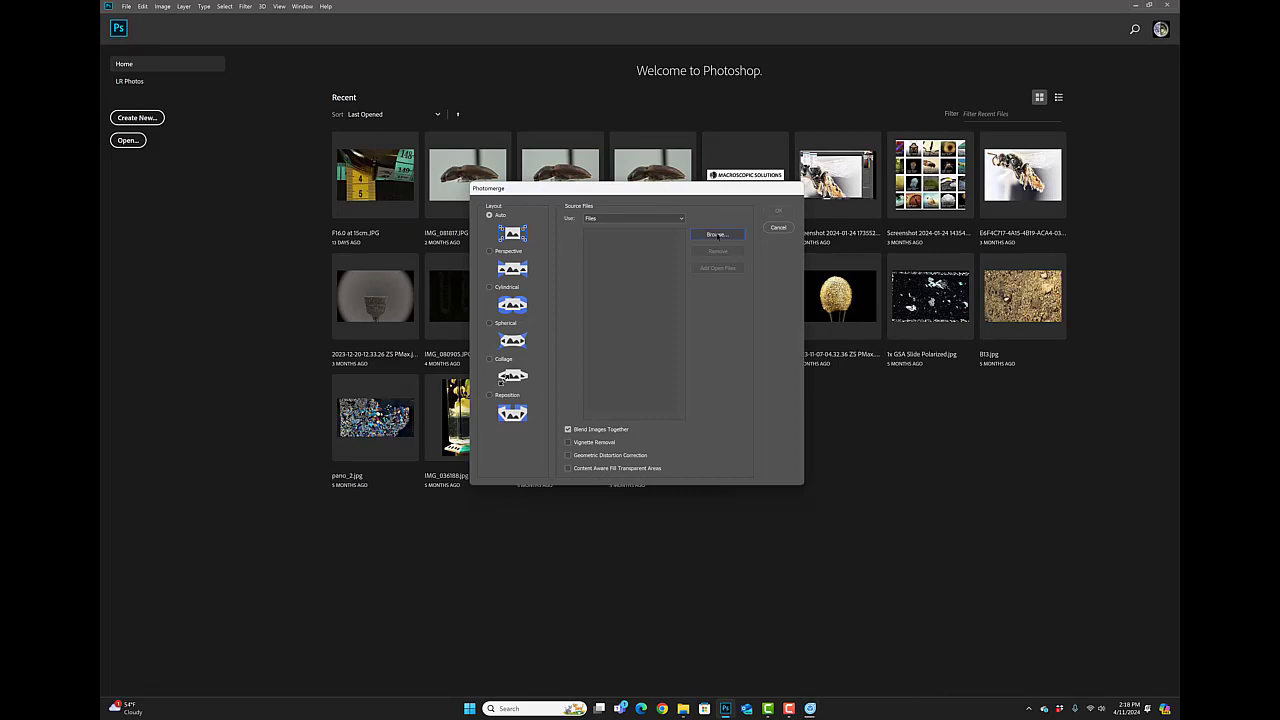
- Load all images from African lepidoptera's Final 100mm folder as Photomerge source files and run the merge with the Reposition layout
left_click(717, 234)
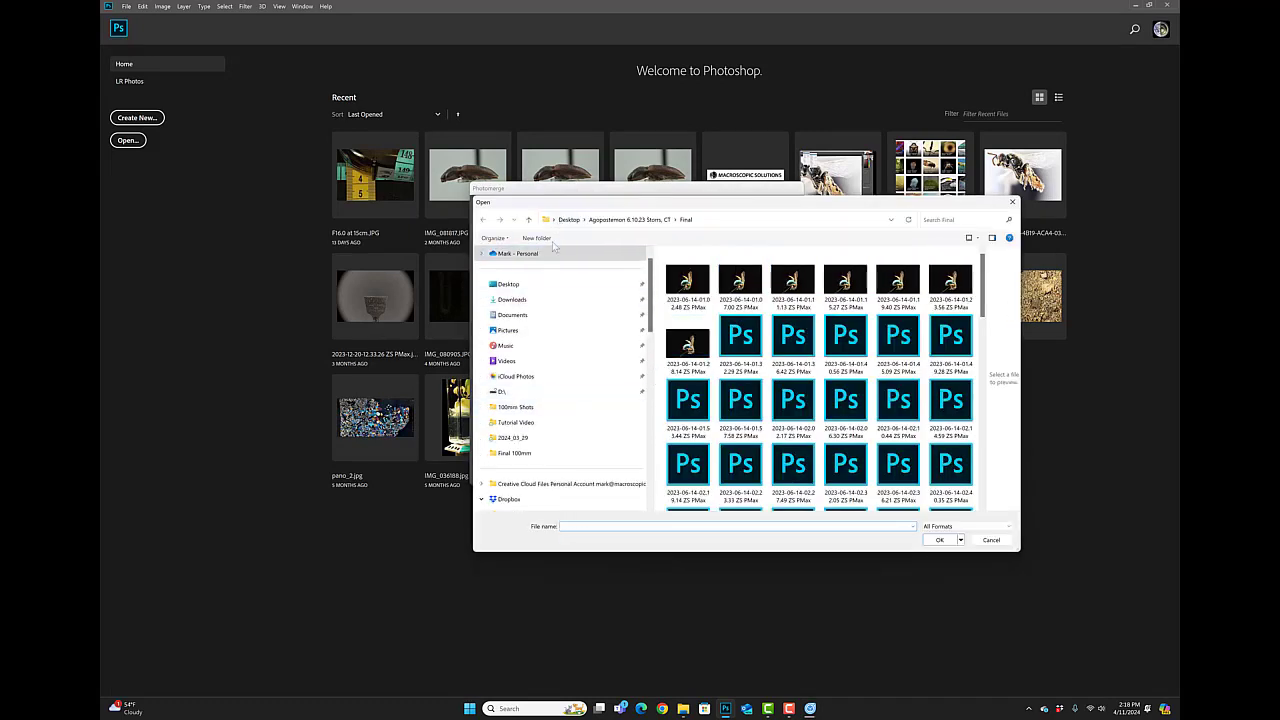
left_click(531, 409)
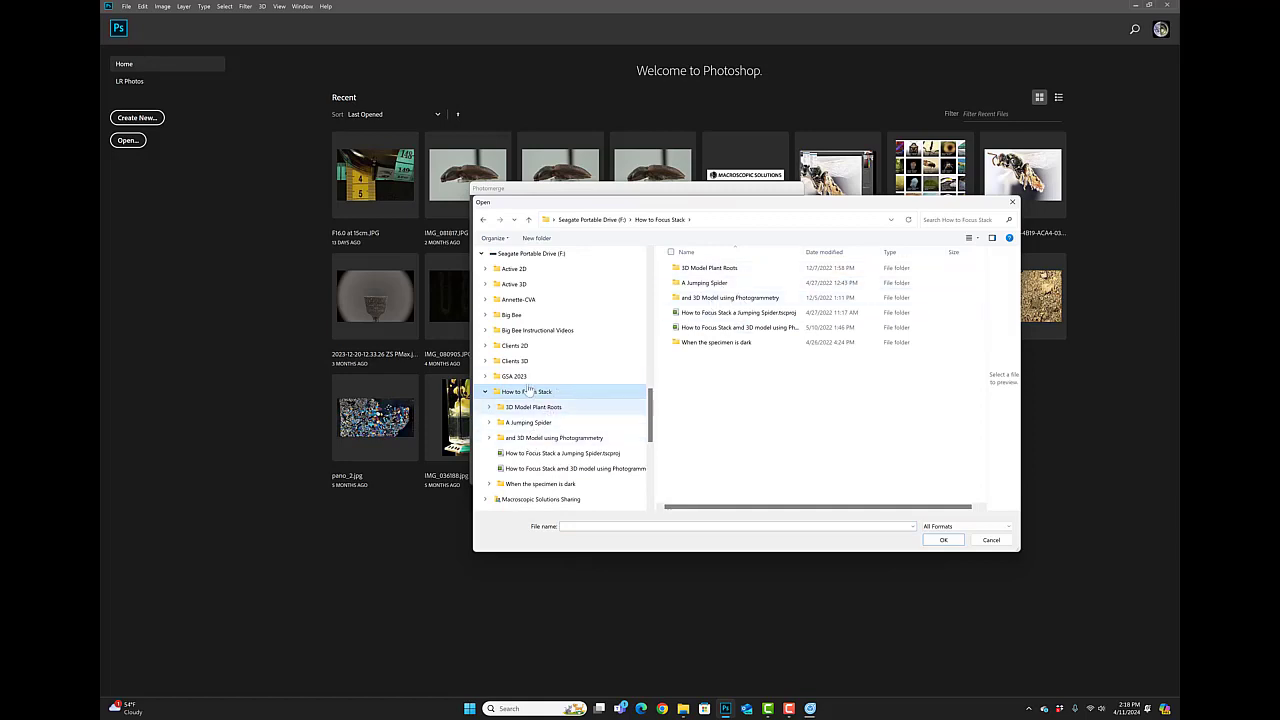
scroll(535, 410, "up", 2)
scroll(530, 398, "down", 6)
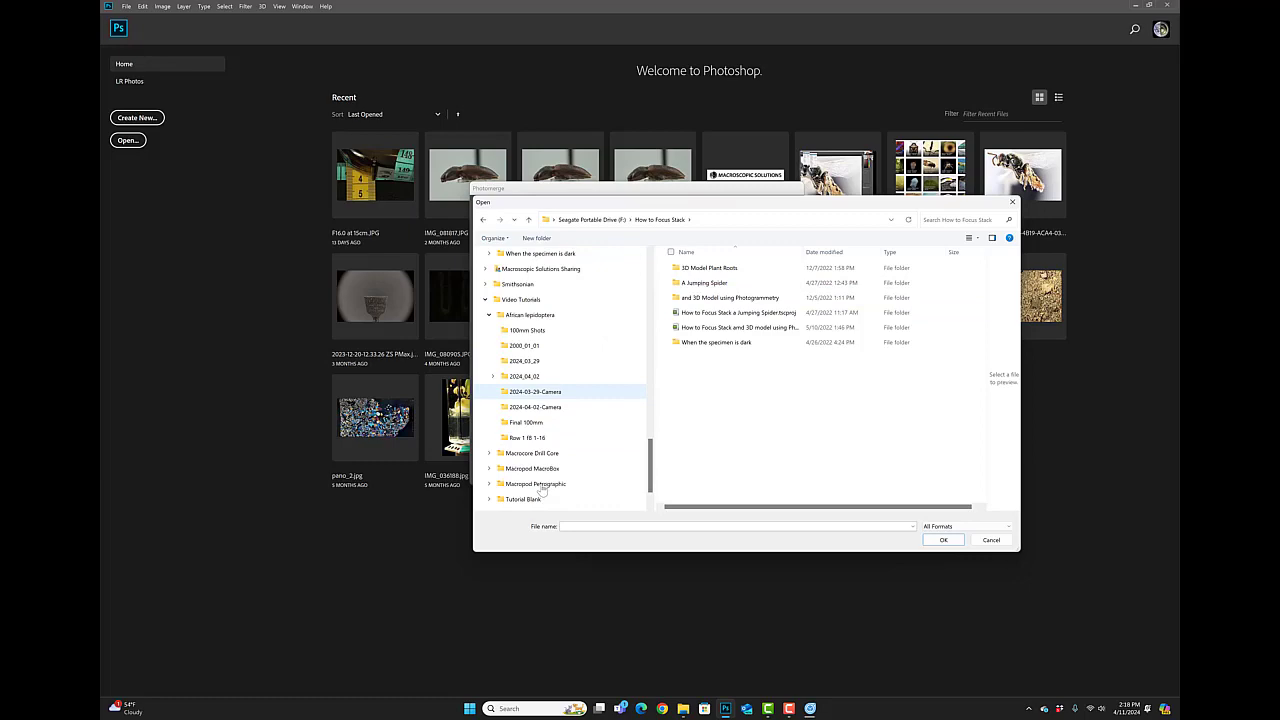
left_click(548, 425)
left_click(838, 408)
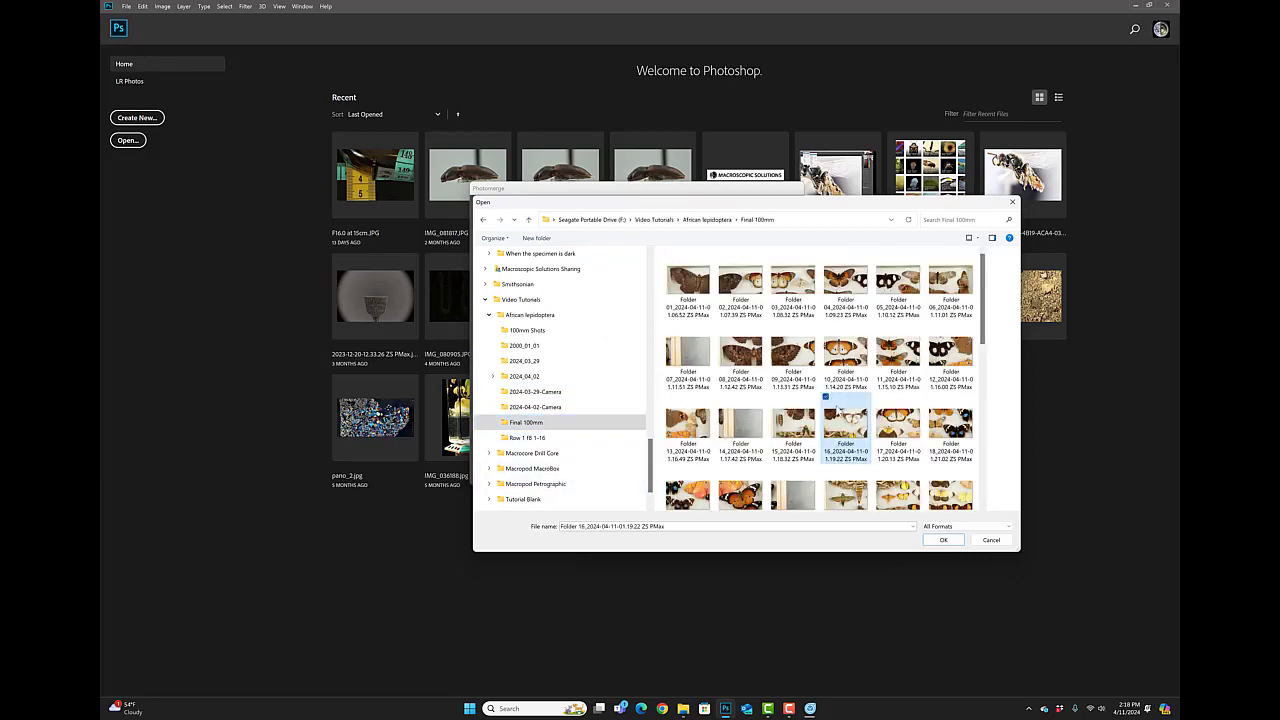
key("ctrl+a")
left_click(943, 539)
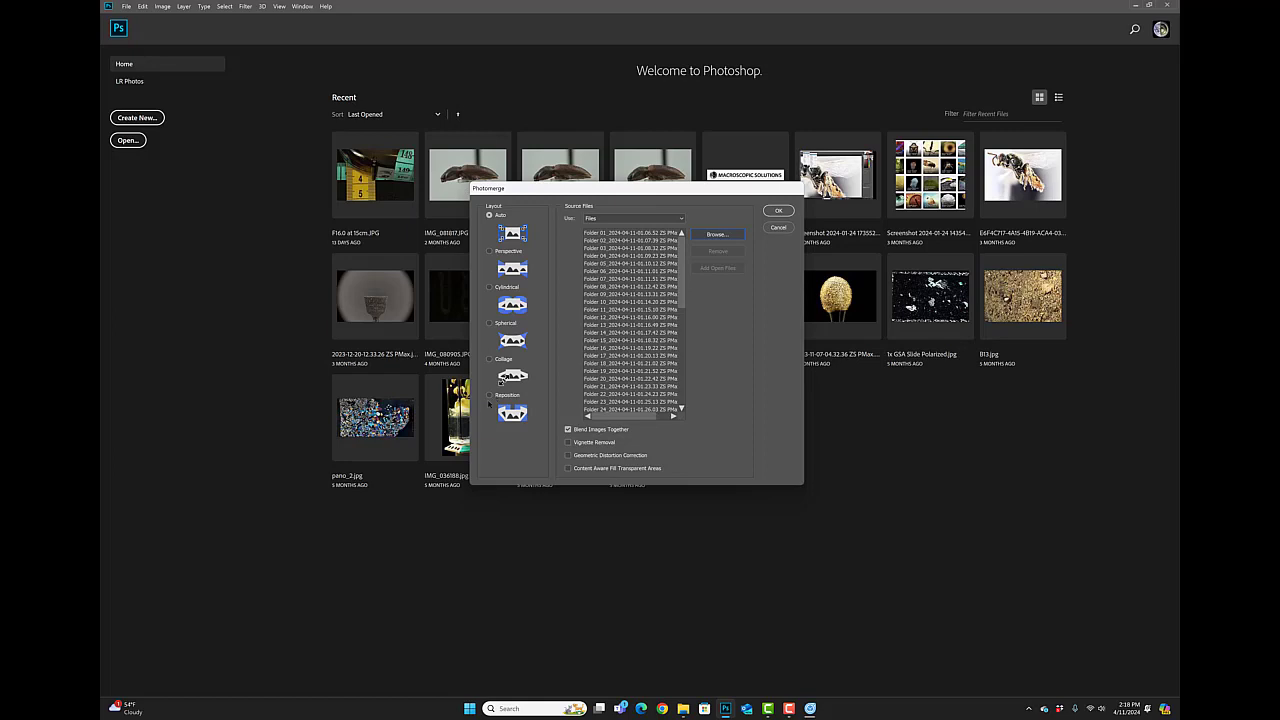
left_click(489, 396)
left_click(776, 211)
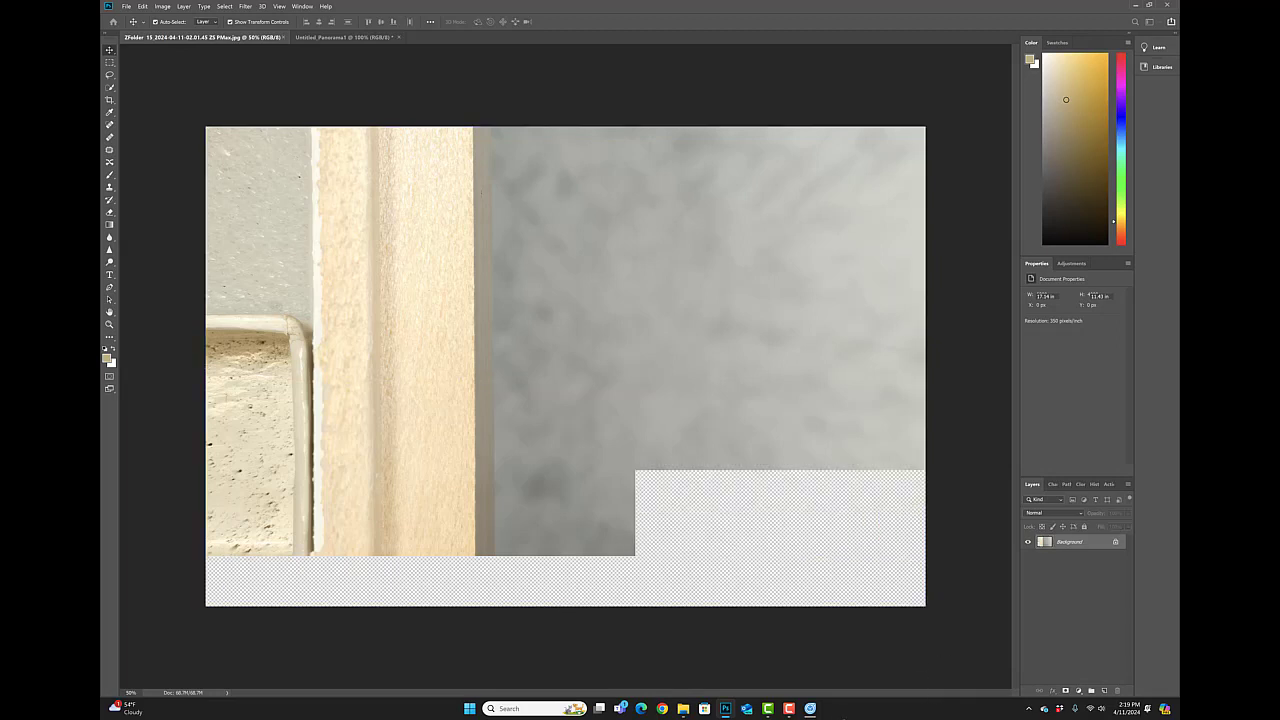
- Return to Image Composite Editor and examine the stitched butterfly panorama up close and as a whole for alignment and distortion
left_click(811, 709)
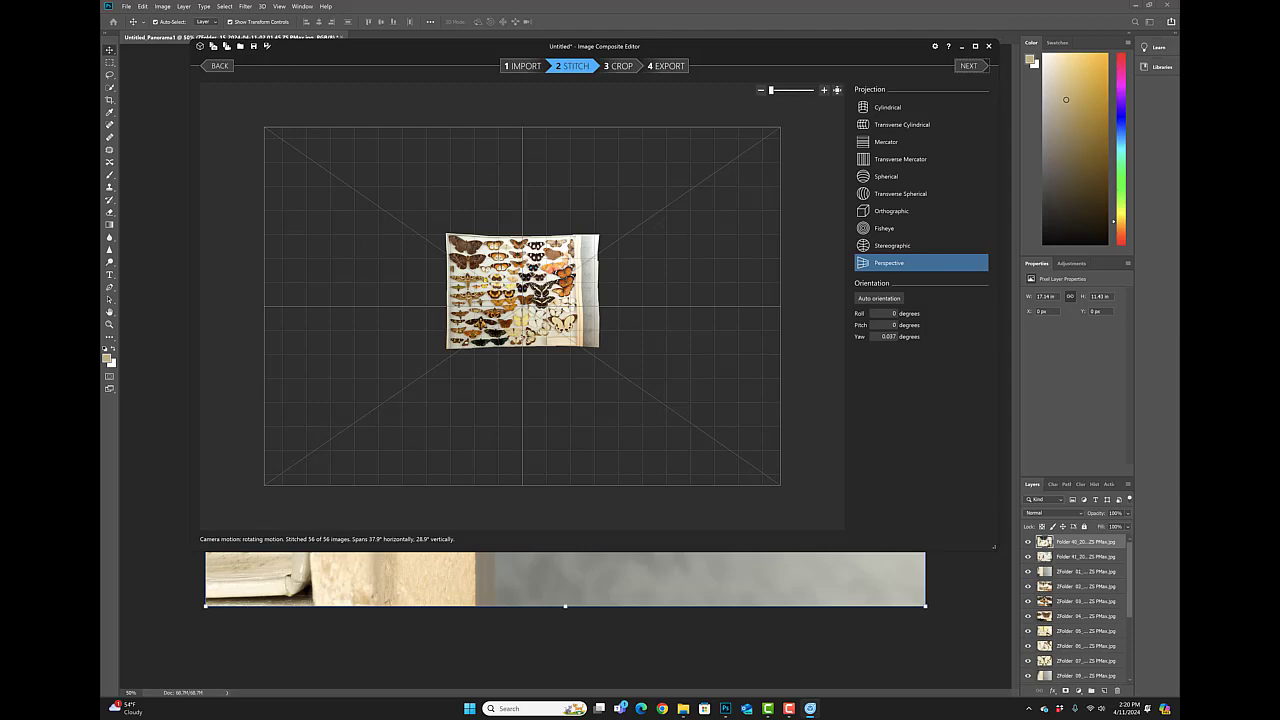
scroll(514, 311, "up", 5)
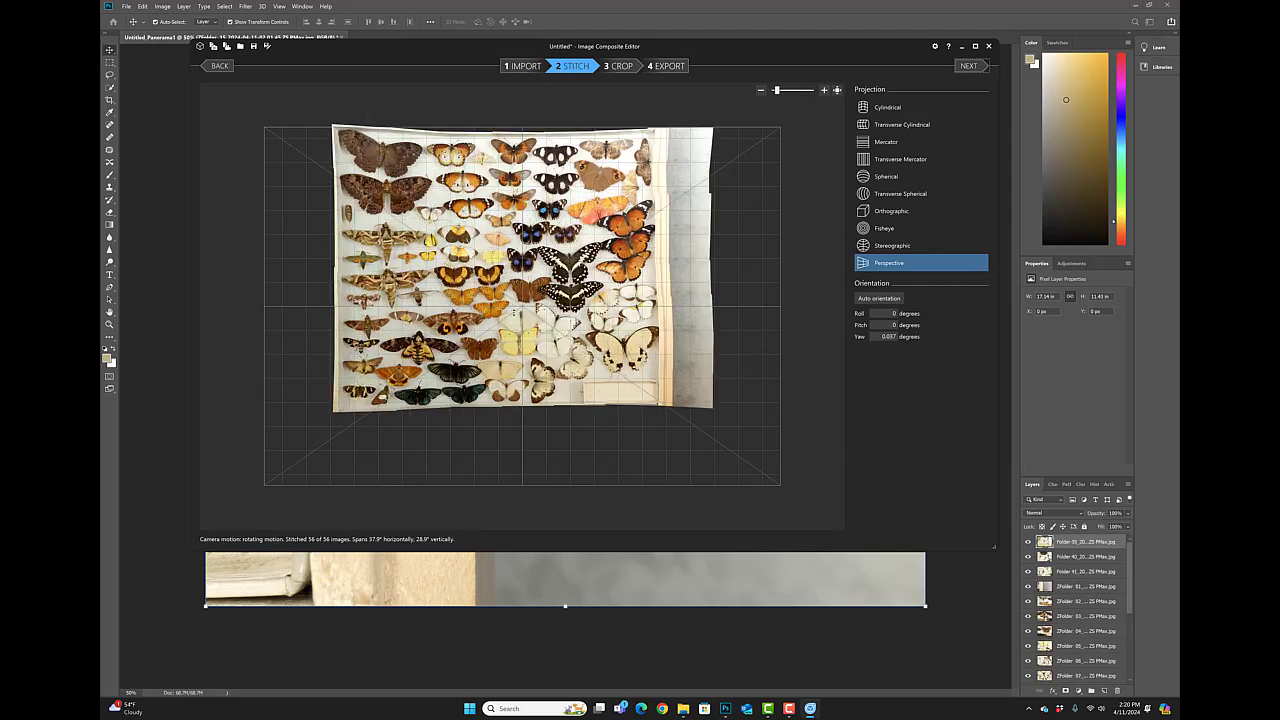
scroll(518, 311, "up", 2)
scroll(518, 311, "up", 2)
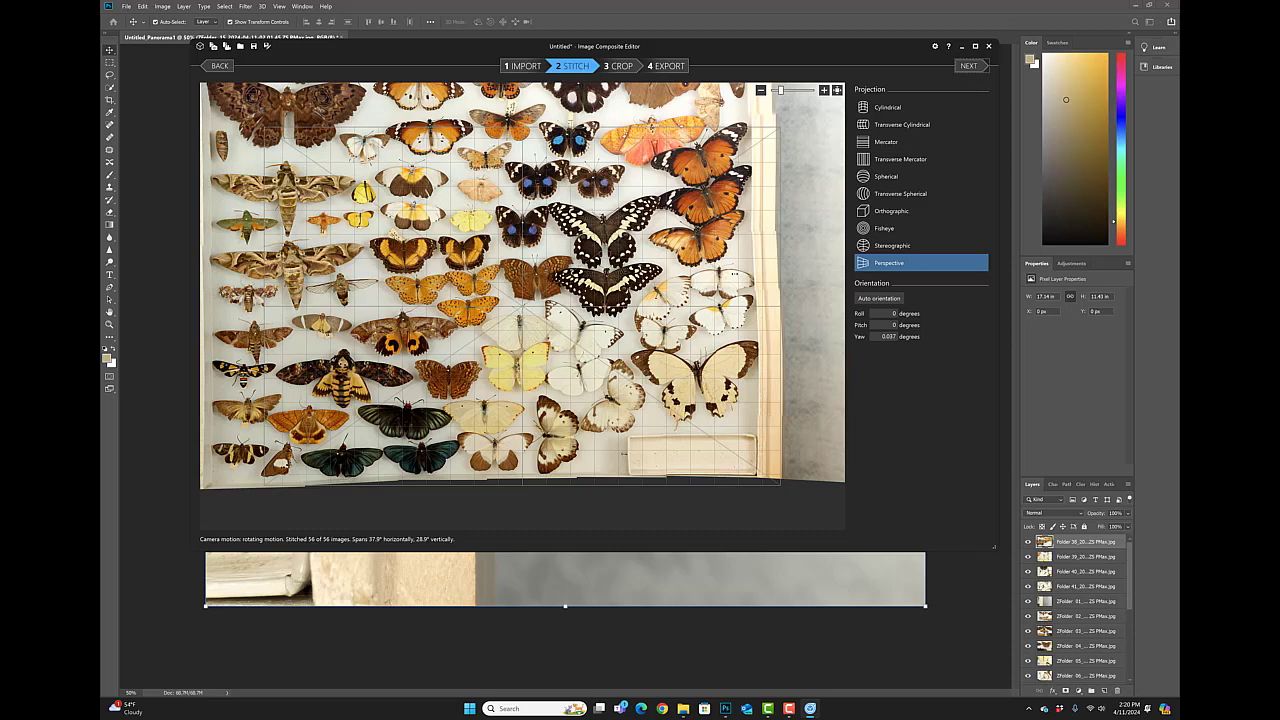
scroll(506, 290, "up", 2)
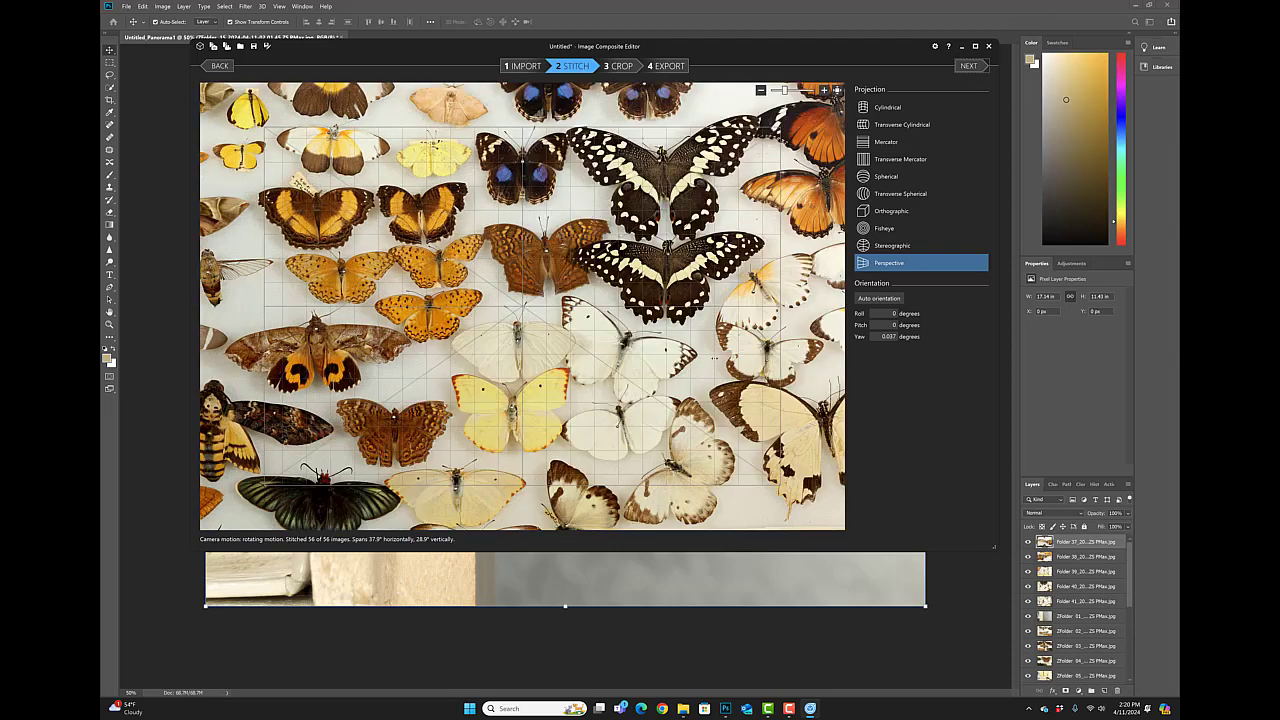
scroll(585, 351, "up", 2)
scroll(545, 440, "up", 2)
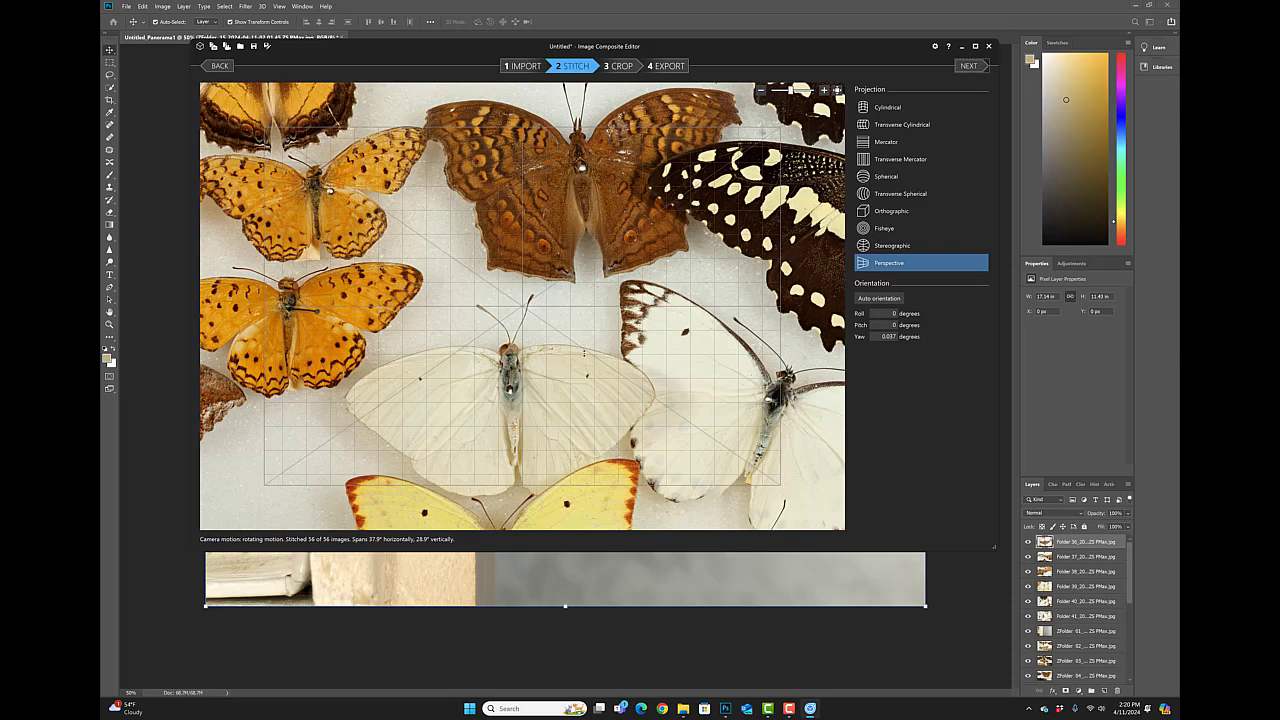
scroll(490, 275, "down", 5)
scroll(522, 303, "down", 3)
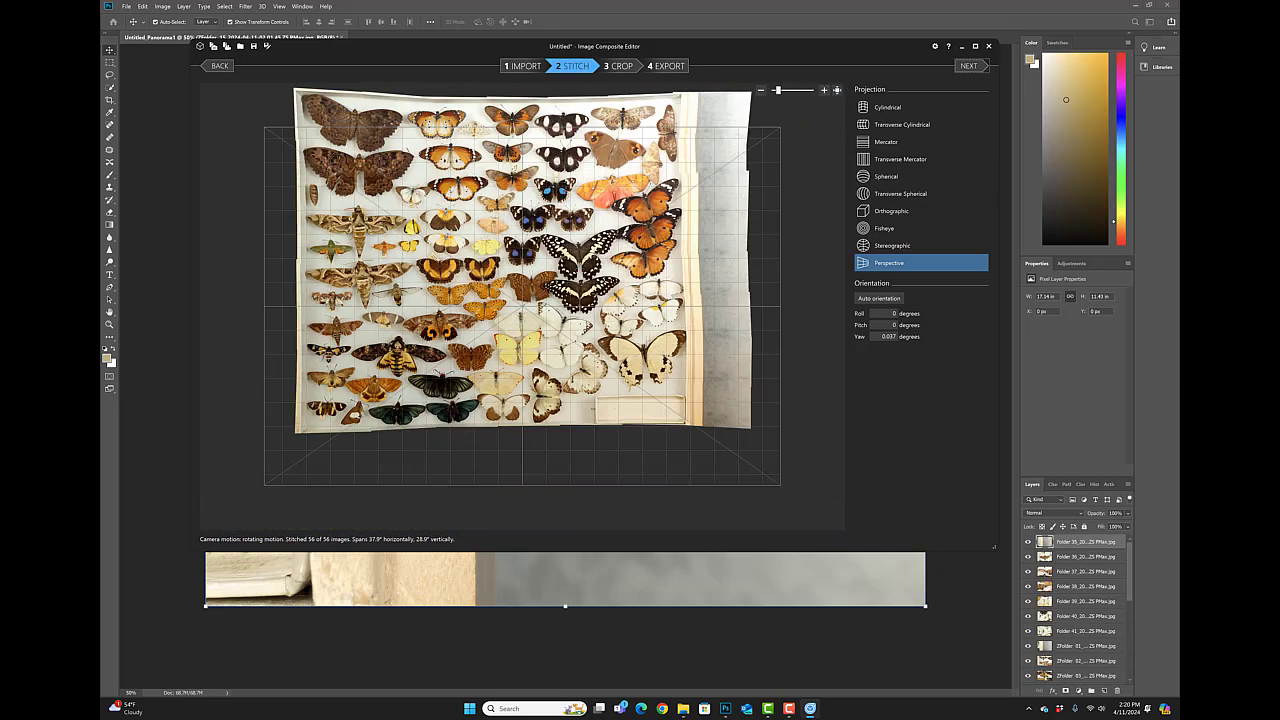
scroll(522, 303, "up", 2)
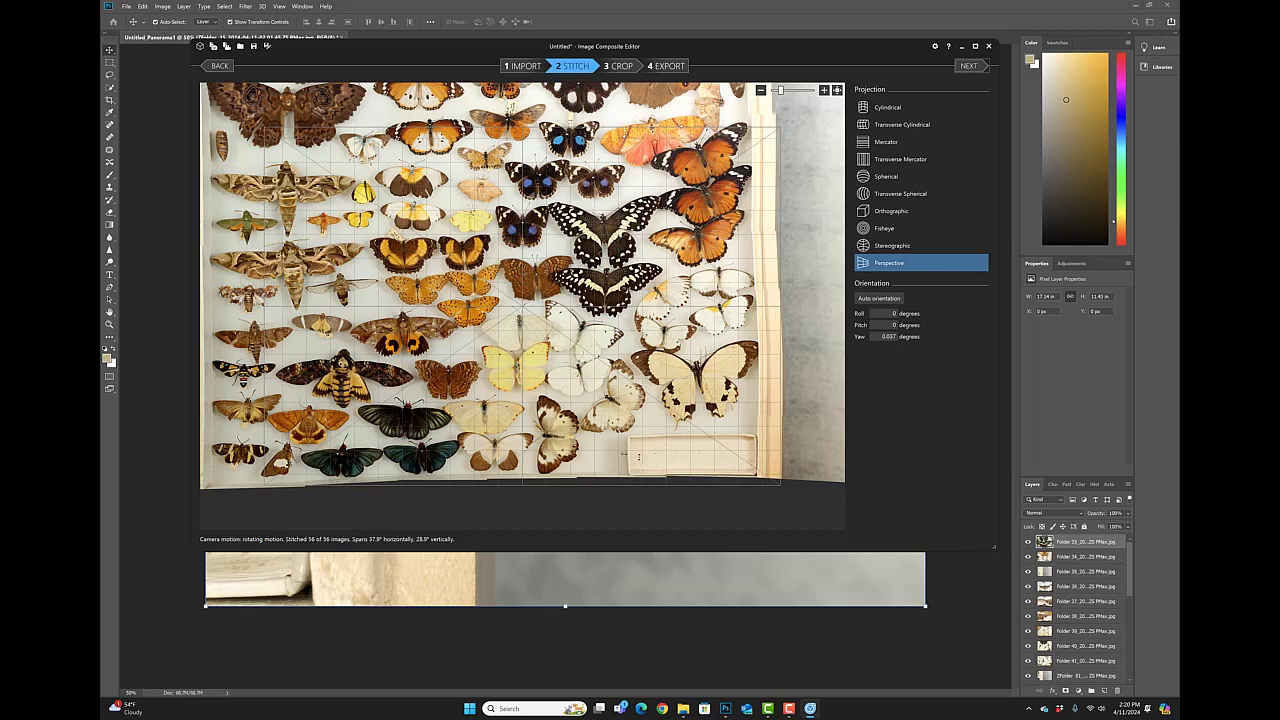
scroll(522, 285, "down", 1)
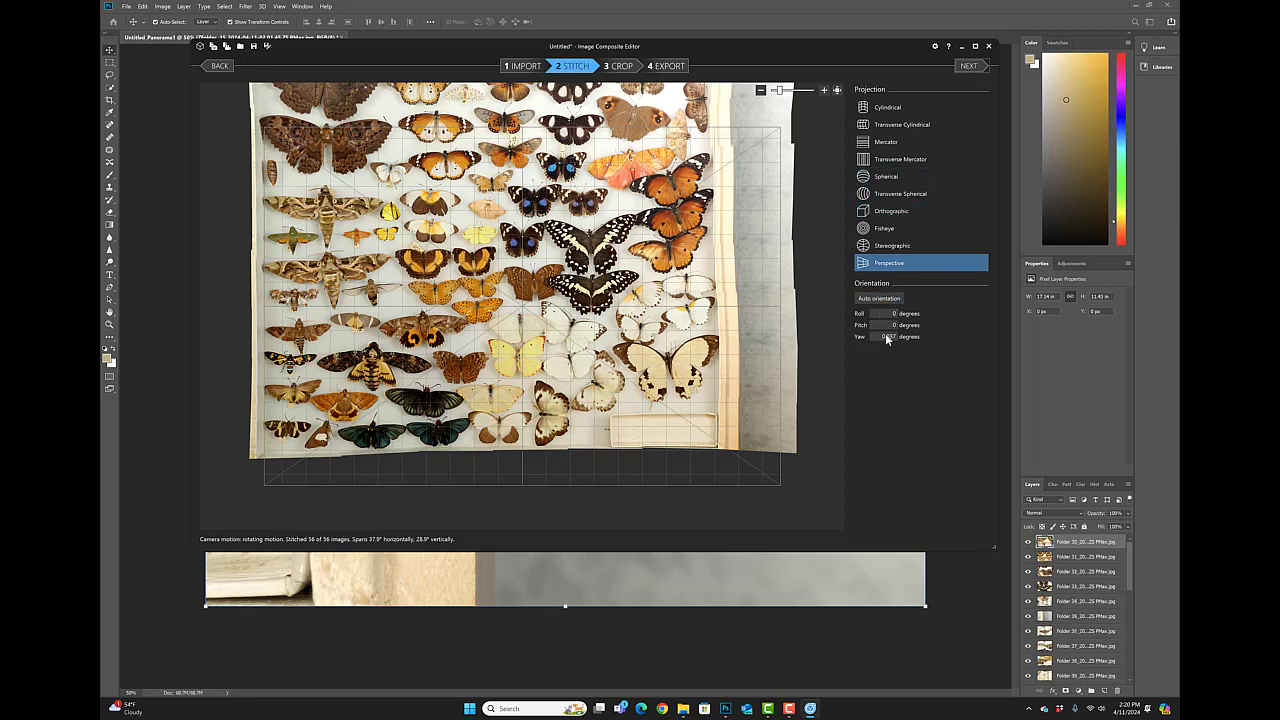
- Try the Cylindrical, Transverse Cylindrical, Mercator, Spherical, Transverse Mercator and Transverse Spherical projections on the stitched panorama
left_click(886, 107)
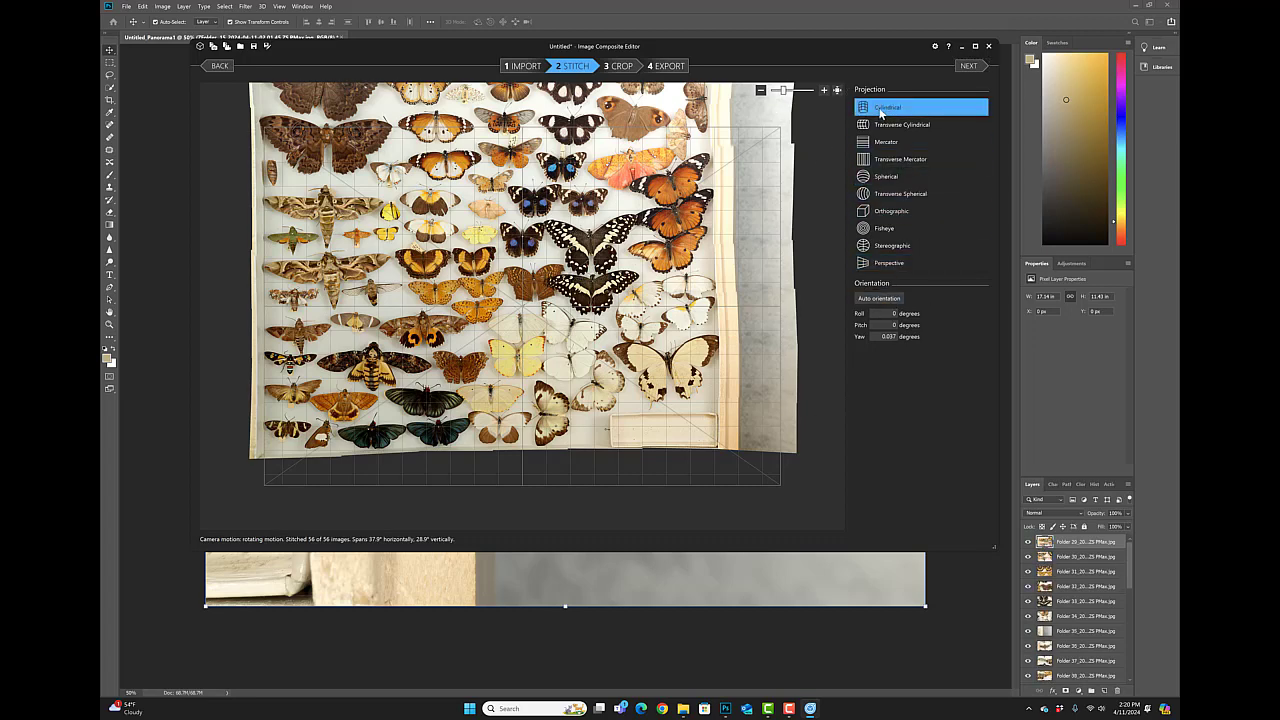
left_click(886, 127)
left_click(887, 142)
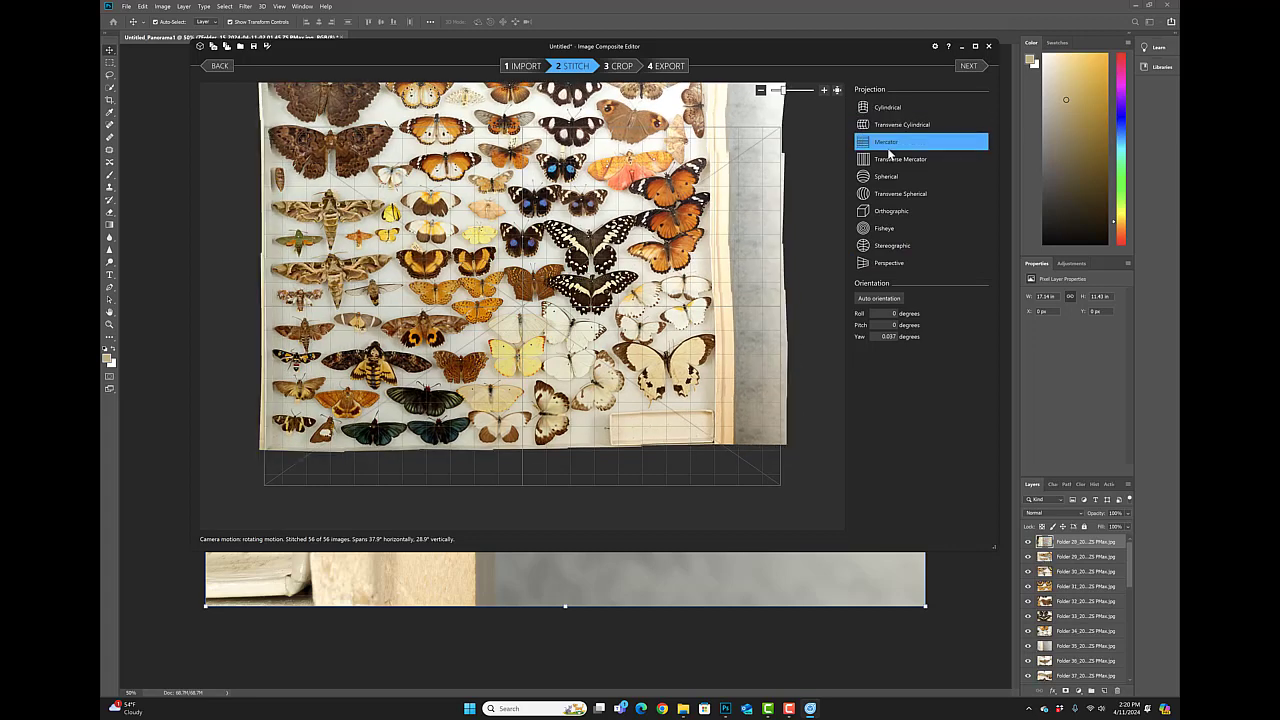
left_click(888, 176)
left_click(893, 163)
left_click(903, 195)
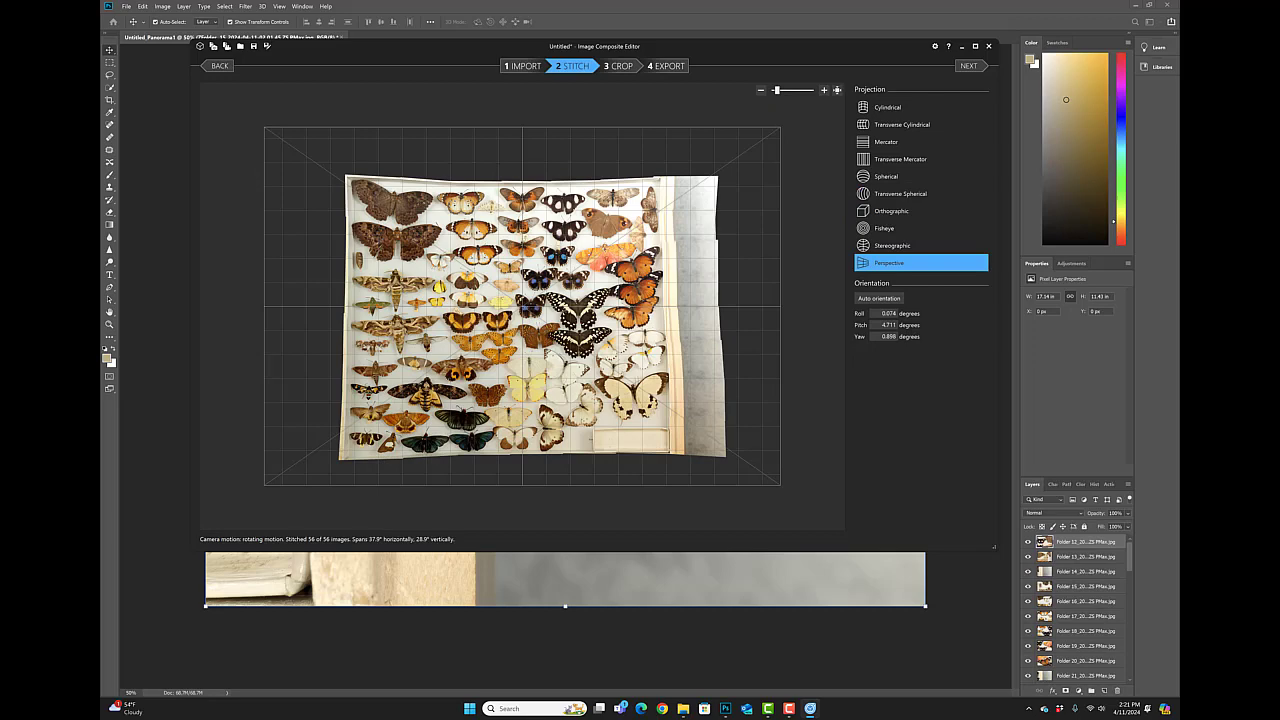
- Shift the Perspective panorama's orientation sideways to a yaw of about 1.824 degrees
scroll(522, 306, "up", 3)
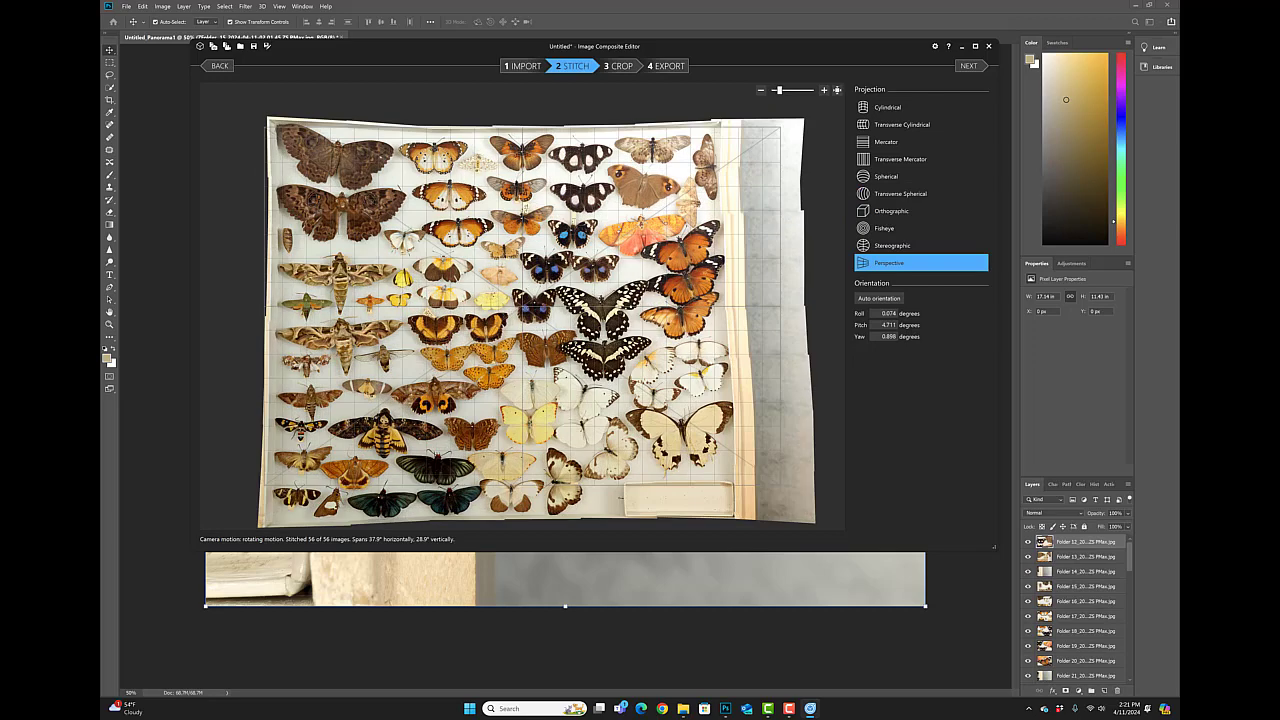
left_click_drag(522, 306, 536, 306)
scroll(522, 308, "down", 1)
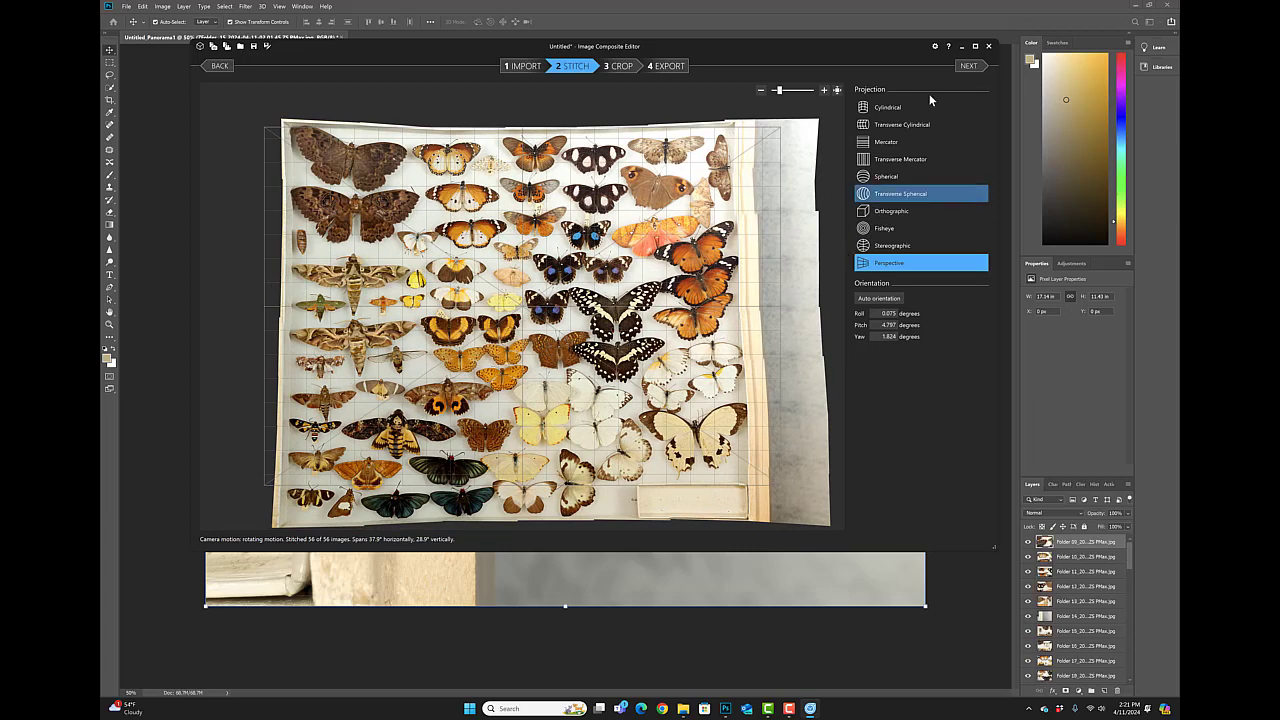
- Crop the panorama to the specimen area inside the drawer frame, 32984 by 27887 pixels, and proceed to the export stage
left_click(969, 66)
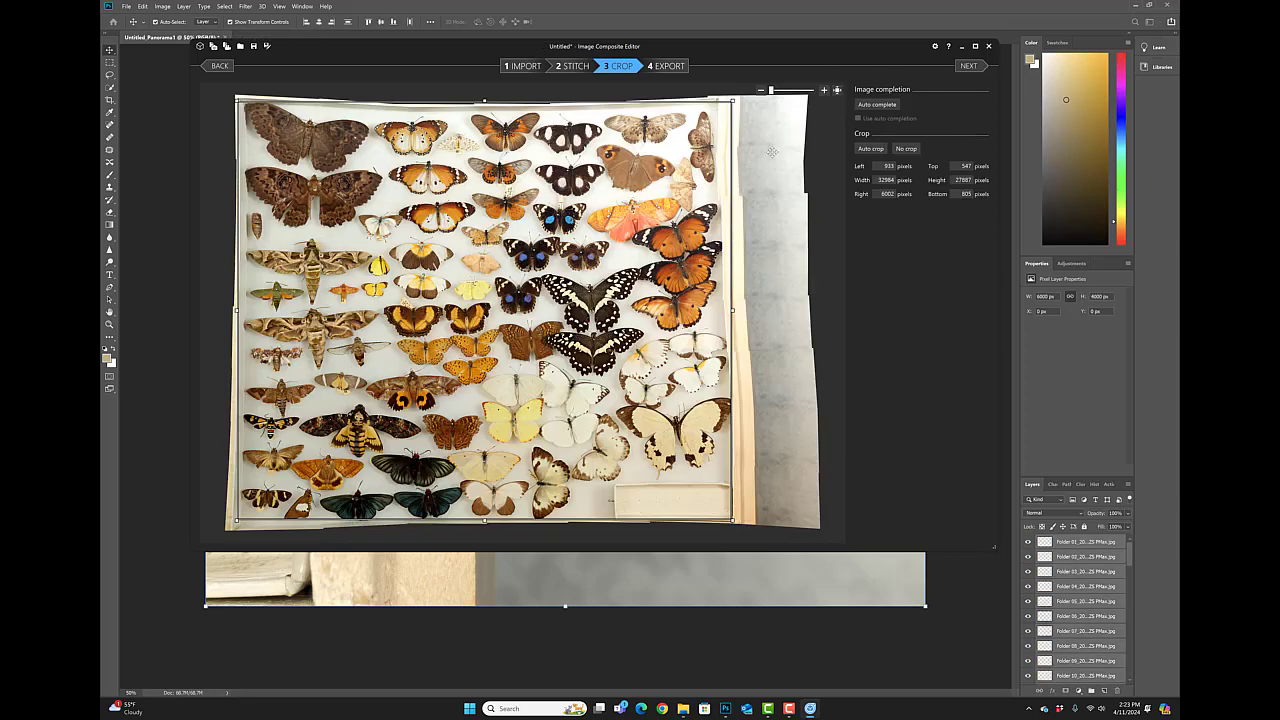
left_click(970, 71)
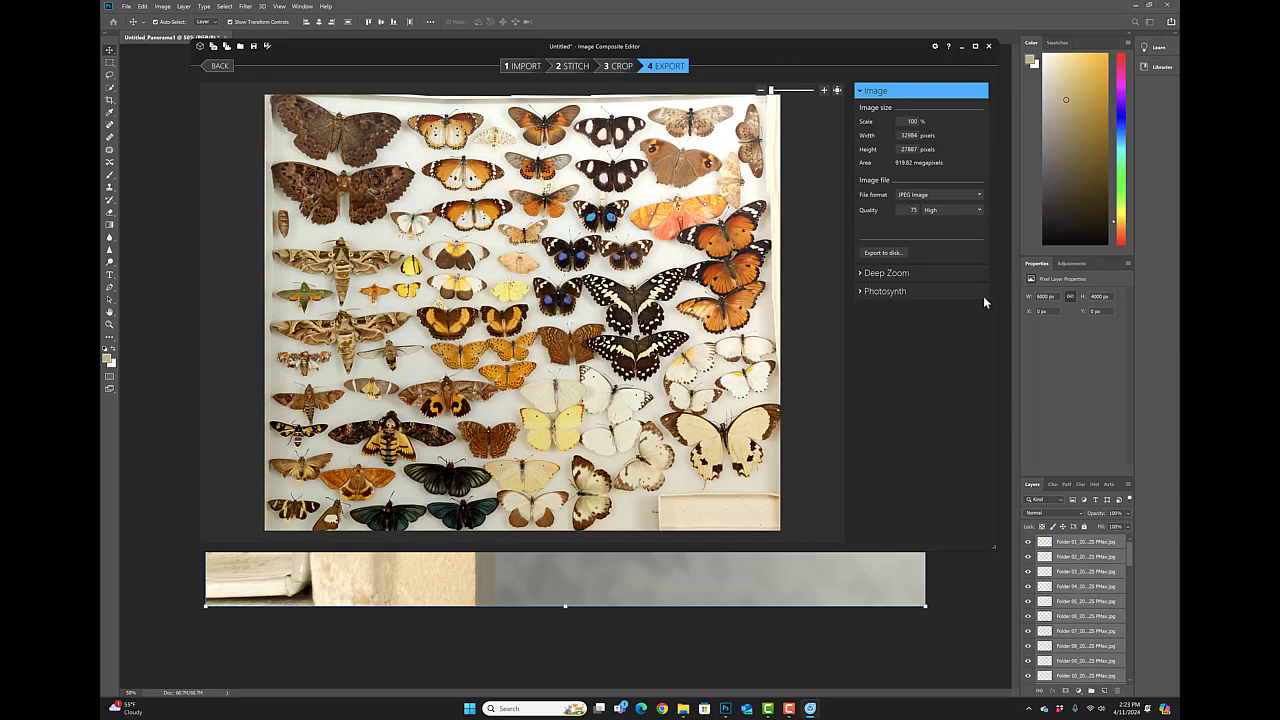
- Review the available export file formats without changing JPEG Image, and inspect the brown butterfly near the panorama's centre up close
left_click(930, 195)
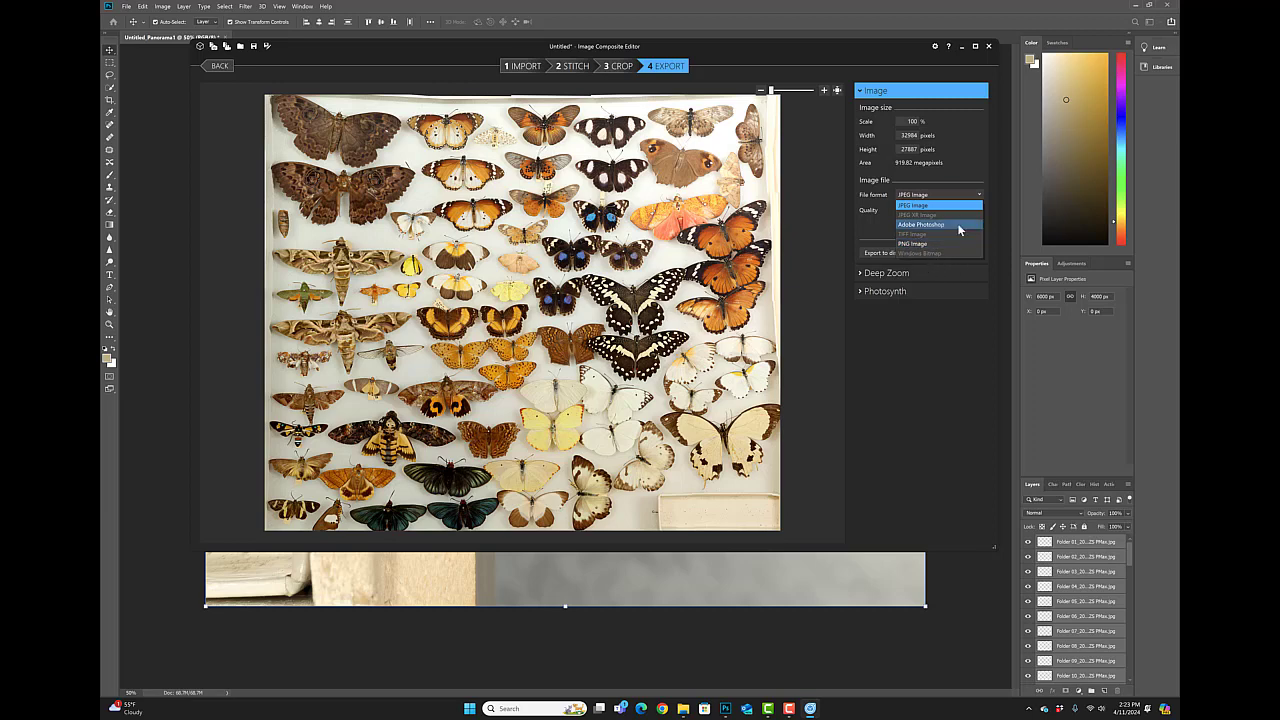
left_click(914, 332)
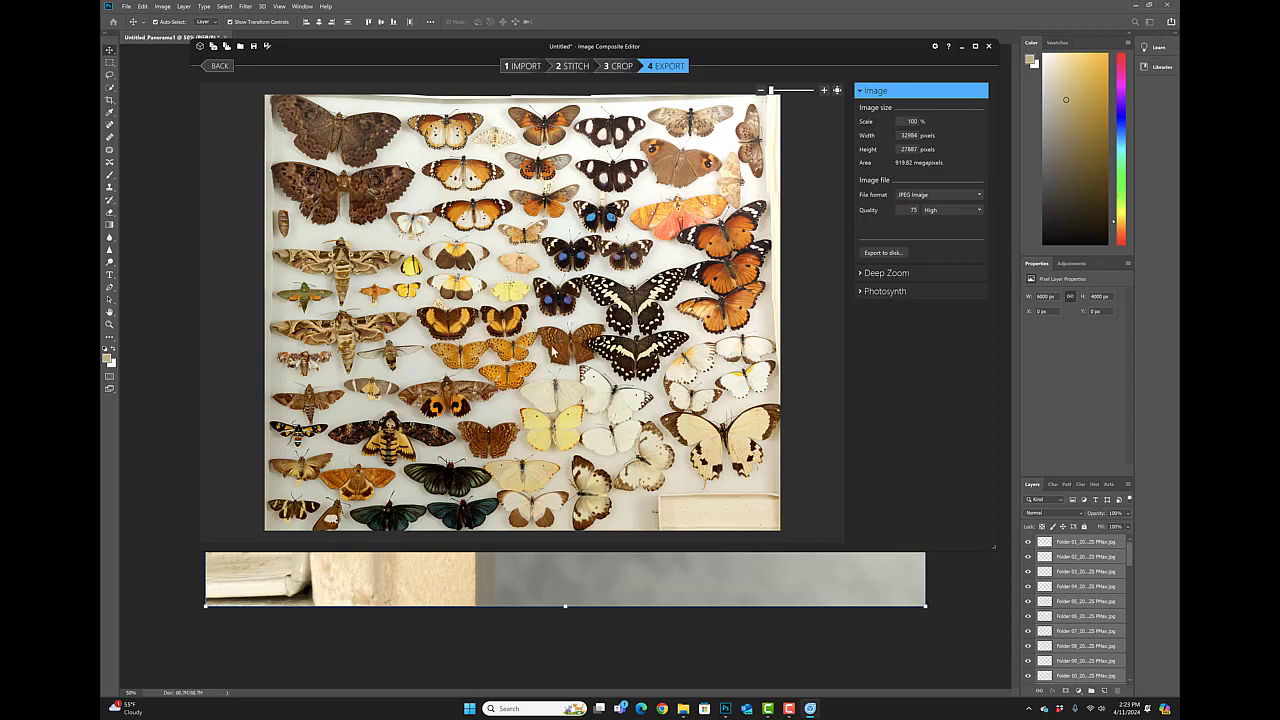
scroll(553, 349, "up", 6)
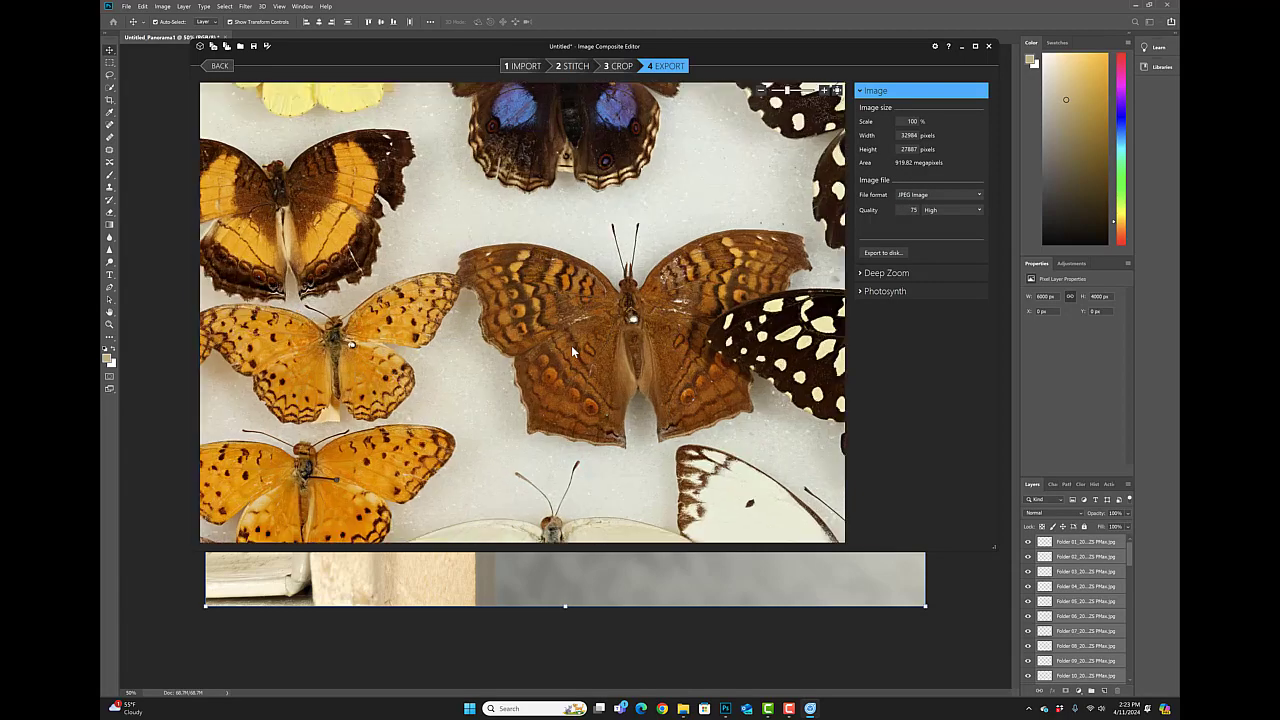
- Examine the stitched detail of the large brown butterfly's wing scales and pinned thorax up close
scroll(571, 345, "up", 5)
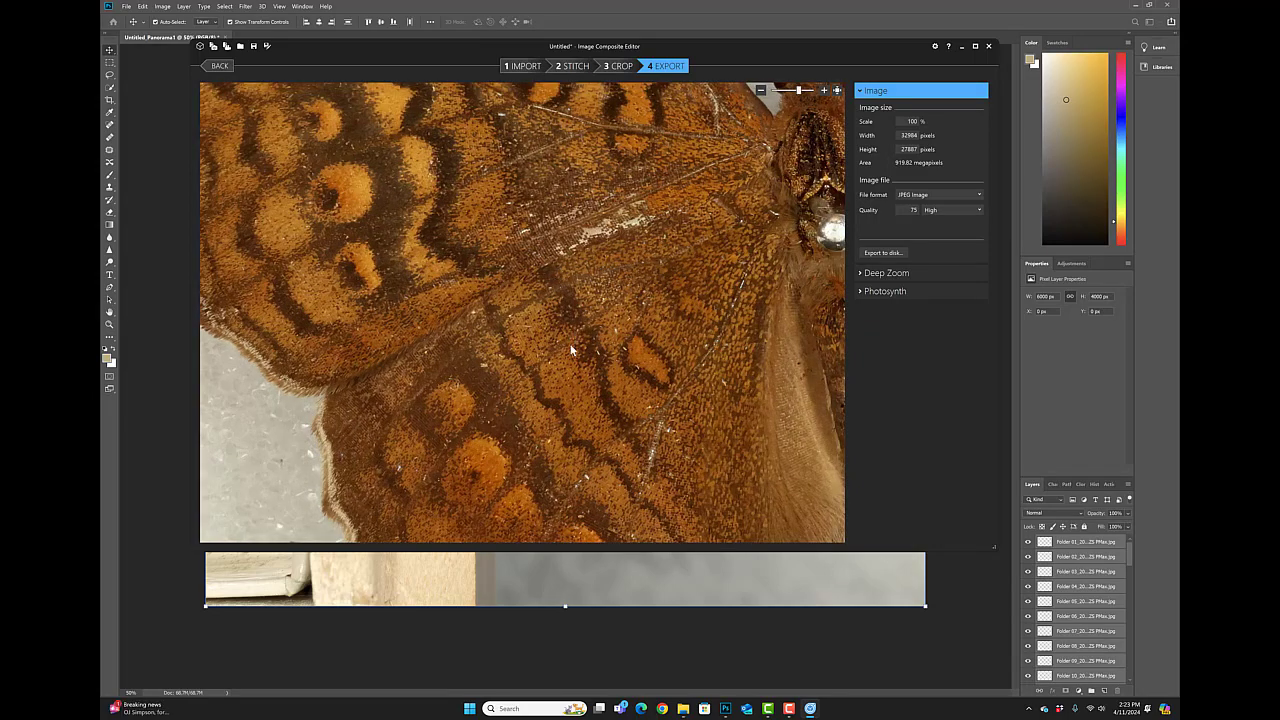
scroll(553, 348, "down", 3)
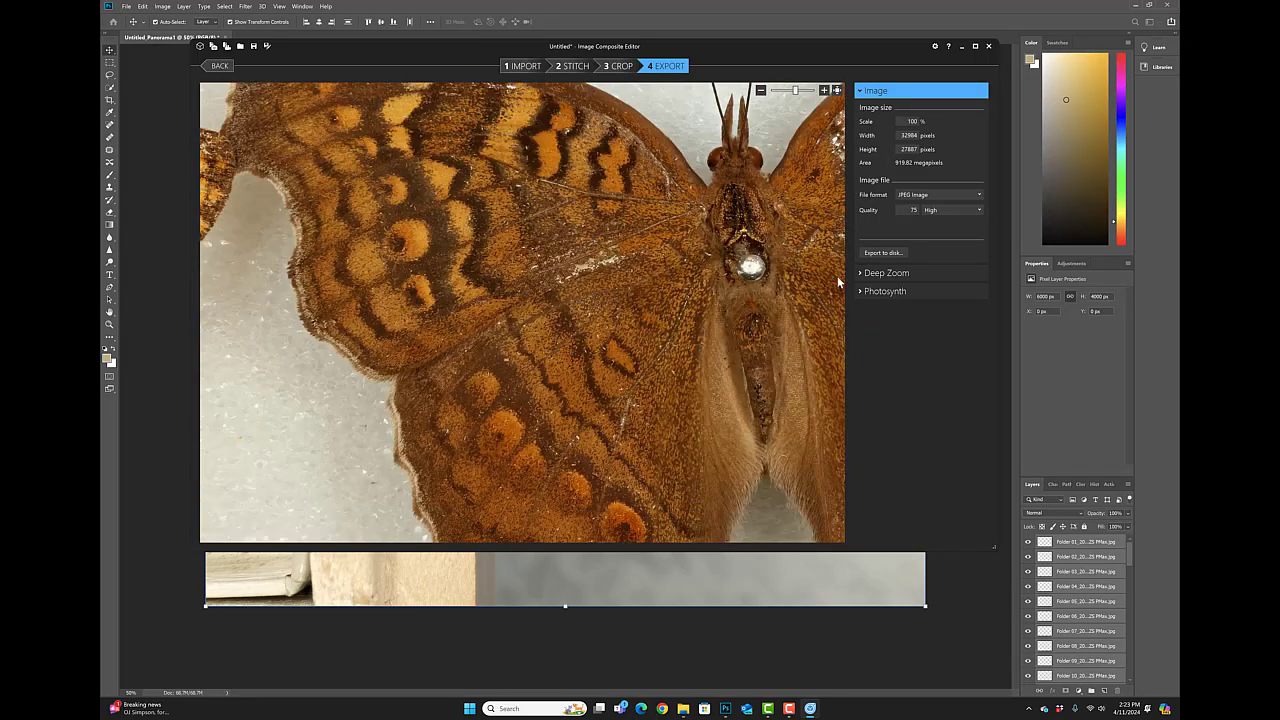
left_click_drag(750, 275, 576, 311)
scroll(577, 310, "up", 2)
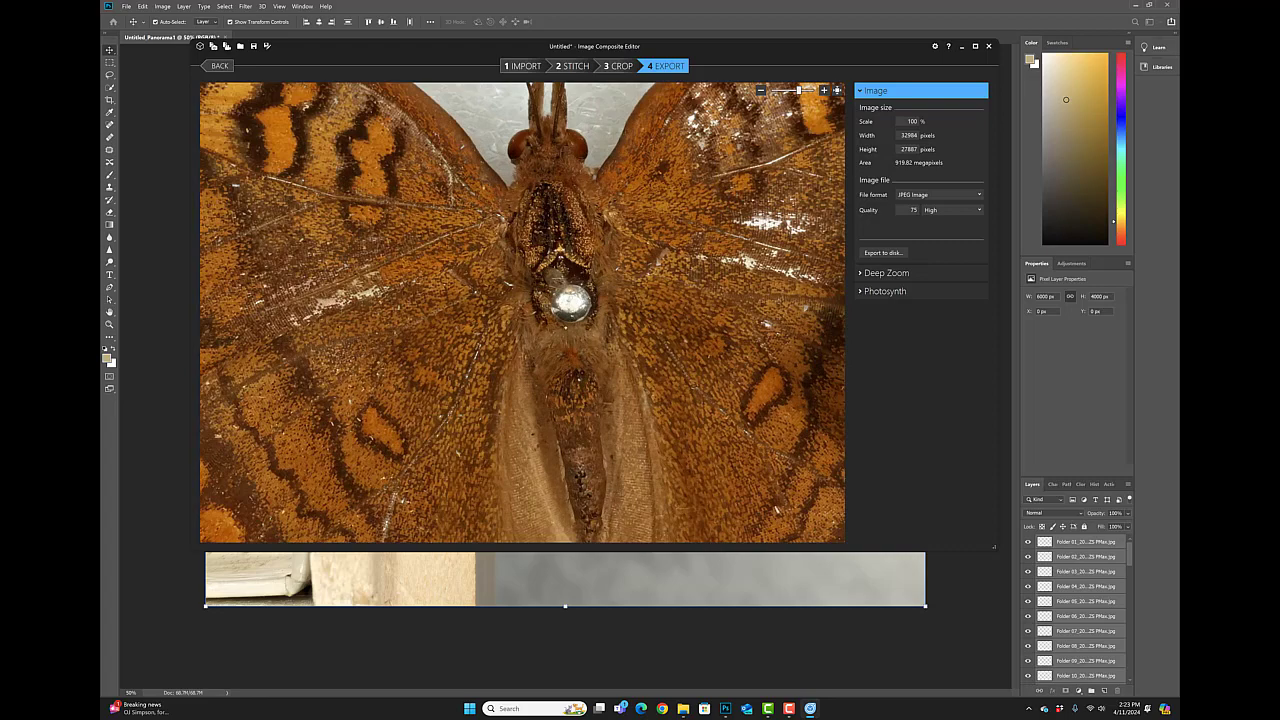
scroll(575, 305, "down", 4)
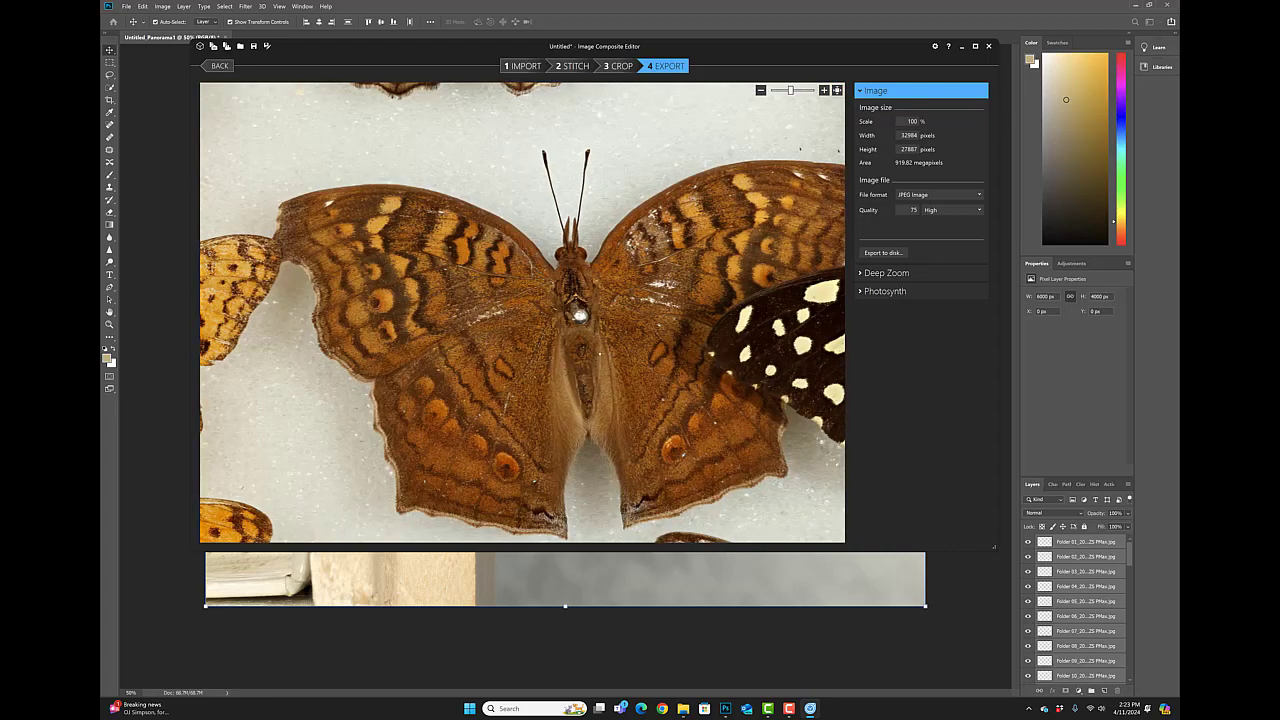
- Examine the spotted orange butterflies, the brown-and-yellow butterfly and its handwritten collection label for stitching quality
left_click_drag(575, 305, 766, 343)
left_click_drag(280, 391, 582, 362)
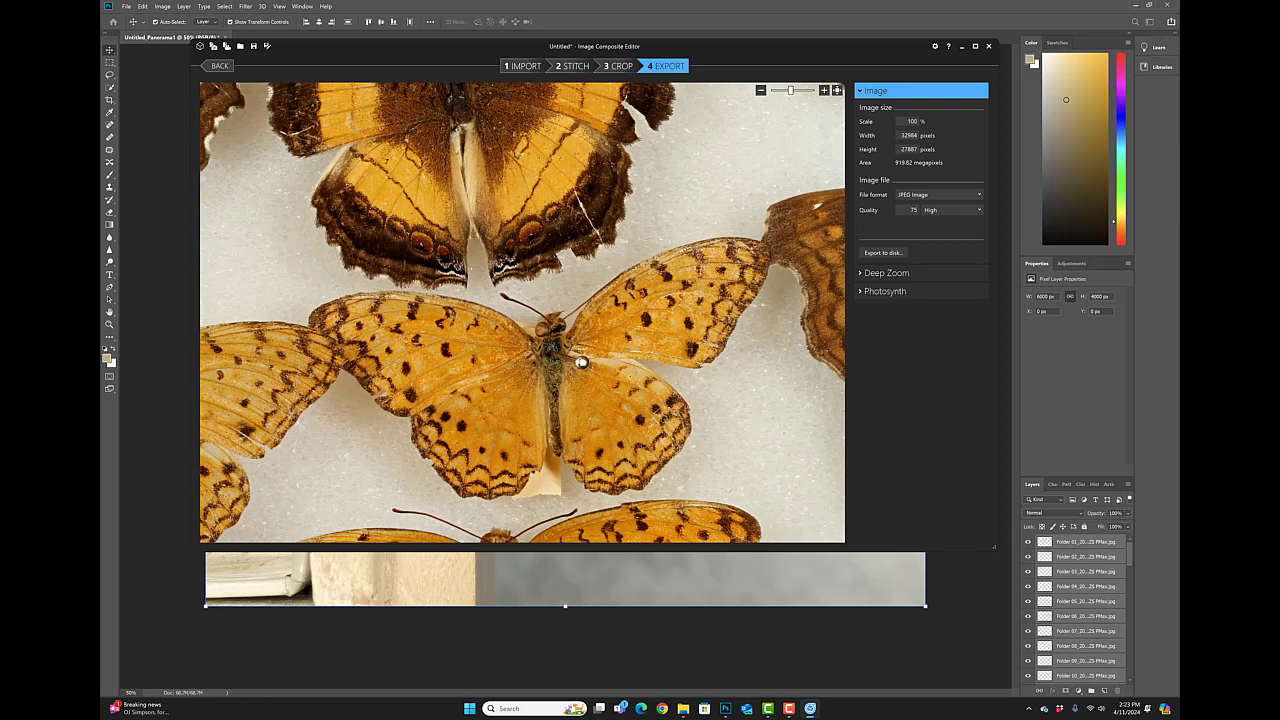
left_click_drag(581, 362, 942, 504)
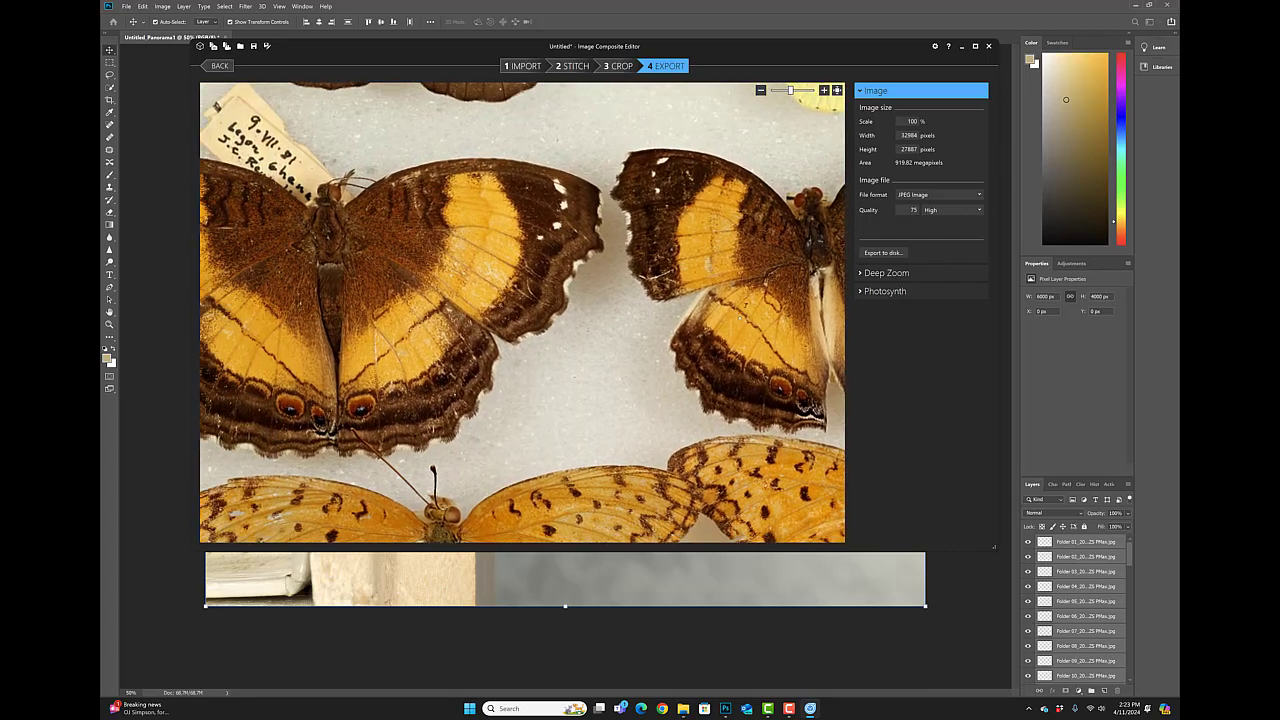
left_click_drag(419, 277, 638, 349)
scroll(522, 312, "down", 3)
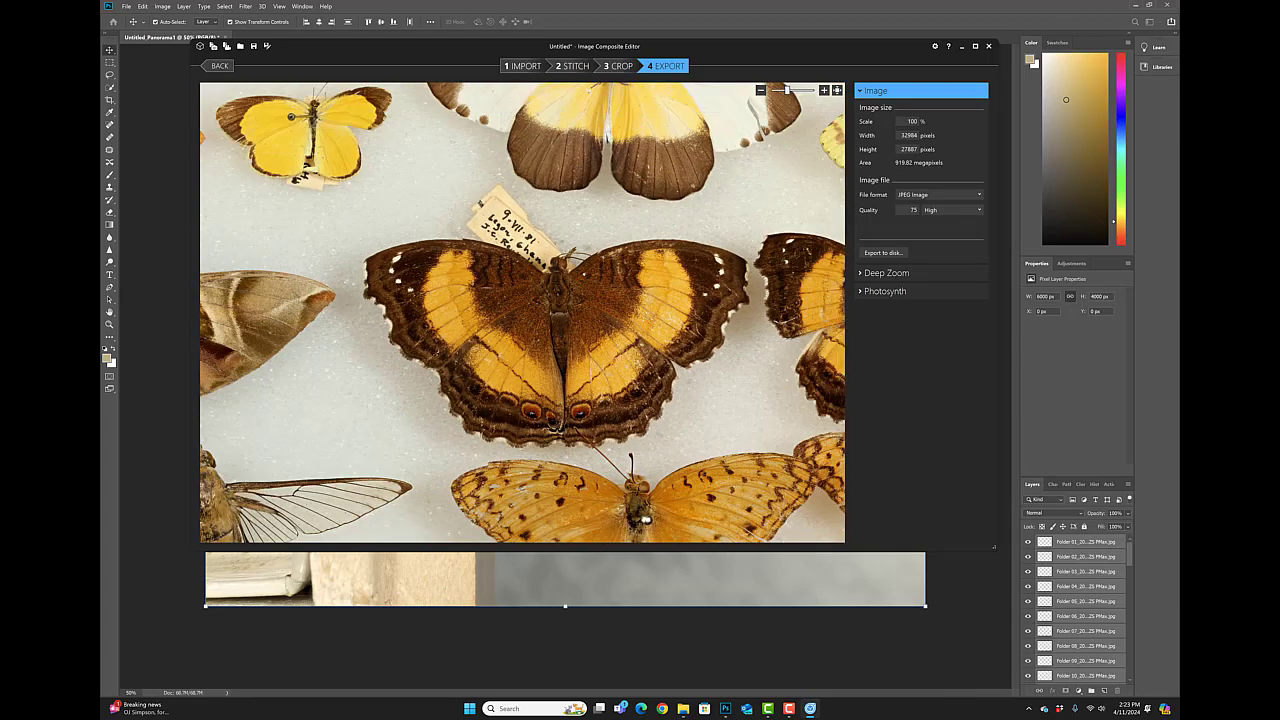
left_click_drag(567, 226, 649, 401)
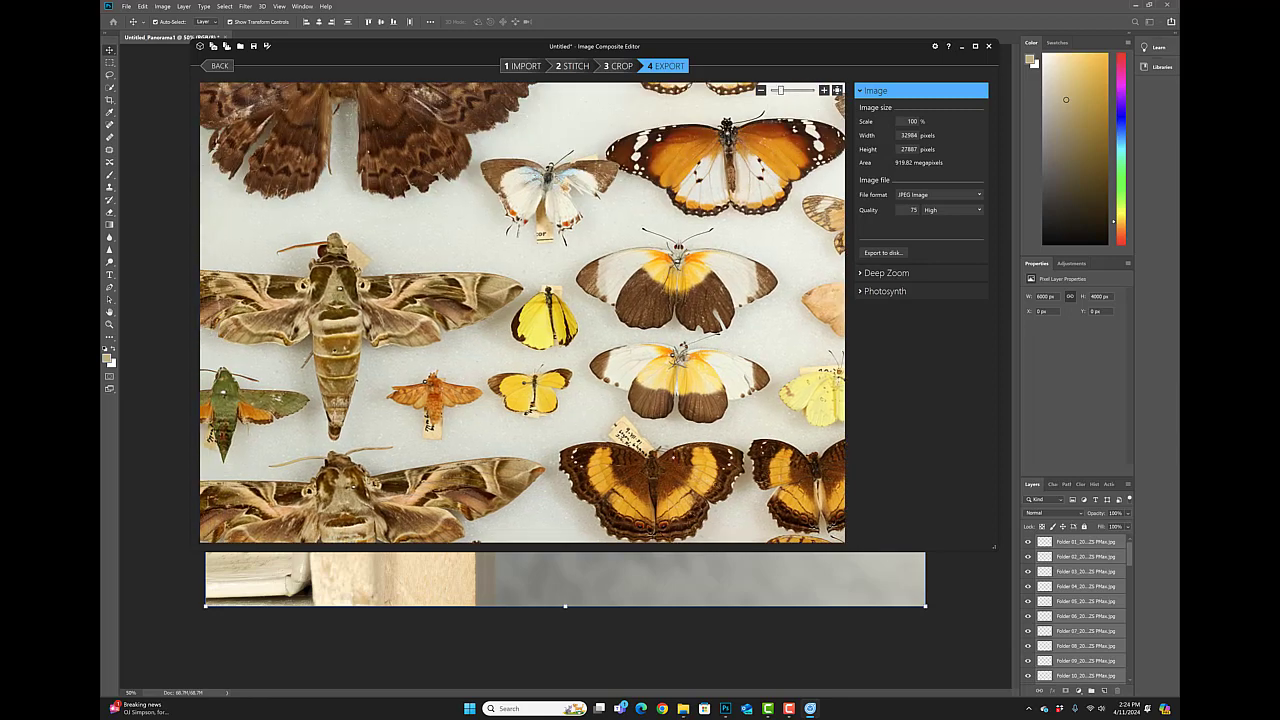
scroll(649, 401, "up", 3)
scroll(649, 401, "up", 2)
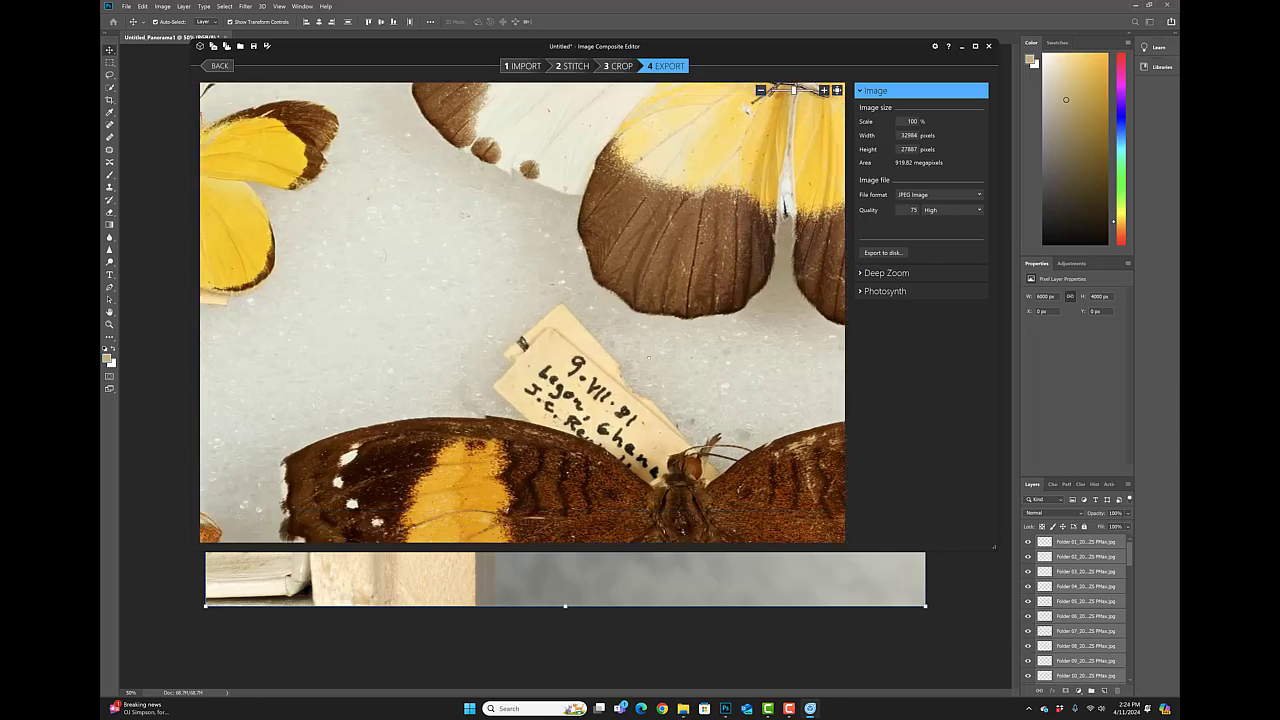
scroll(585, 362, "down", 5)
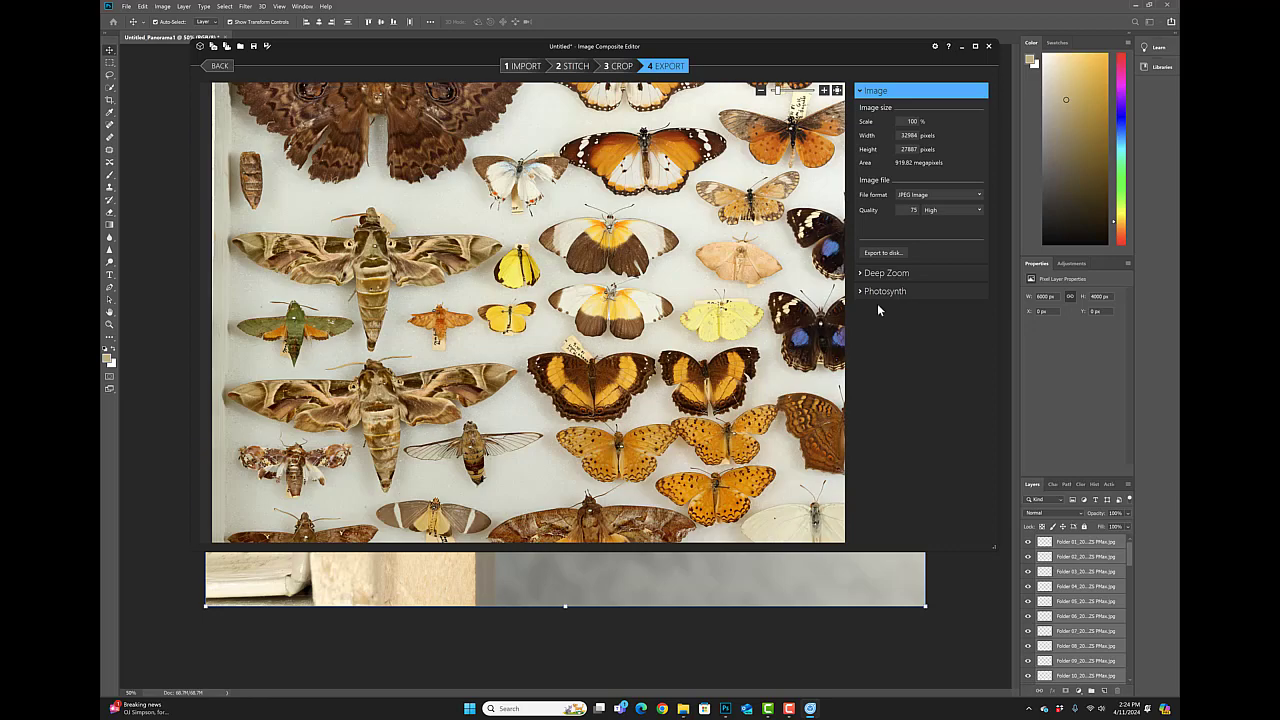
- Survey the specimen rows across the drawer and examine the pale yellow butterfly's wing and body in the lower rows
scroll(716, 356, "down", 1)
scroll(608, 356, "down", 1)
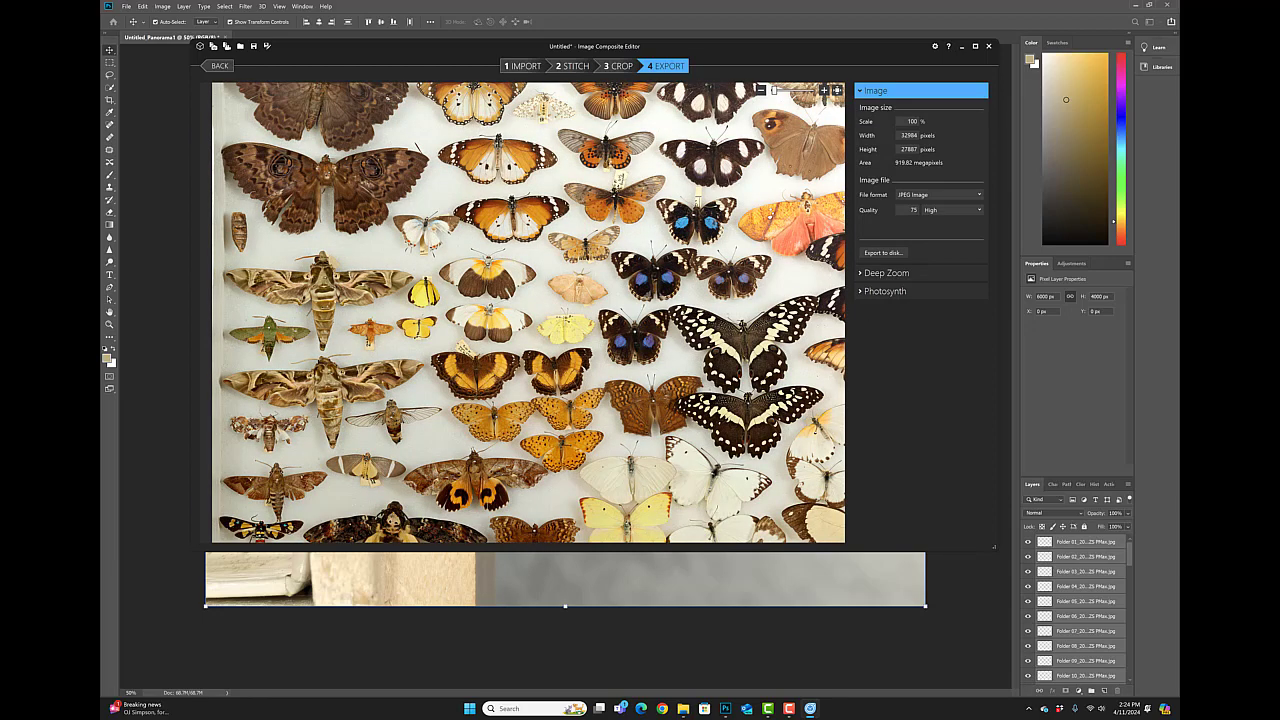
left_click_drag(331, 284, 335, 332)
left_click_drag(580, 330, 466, 312)
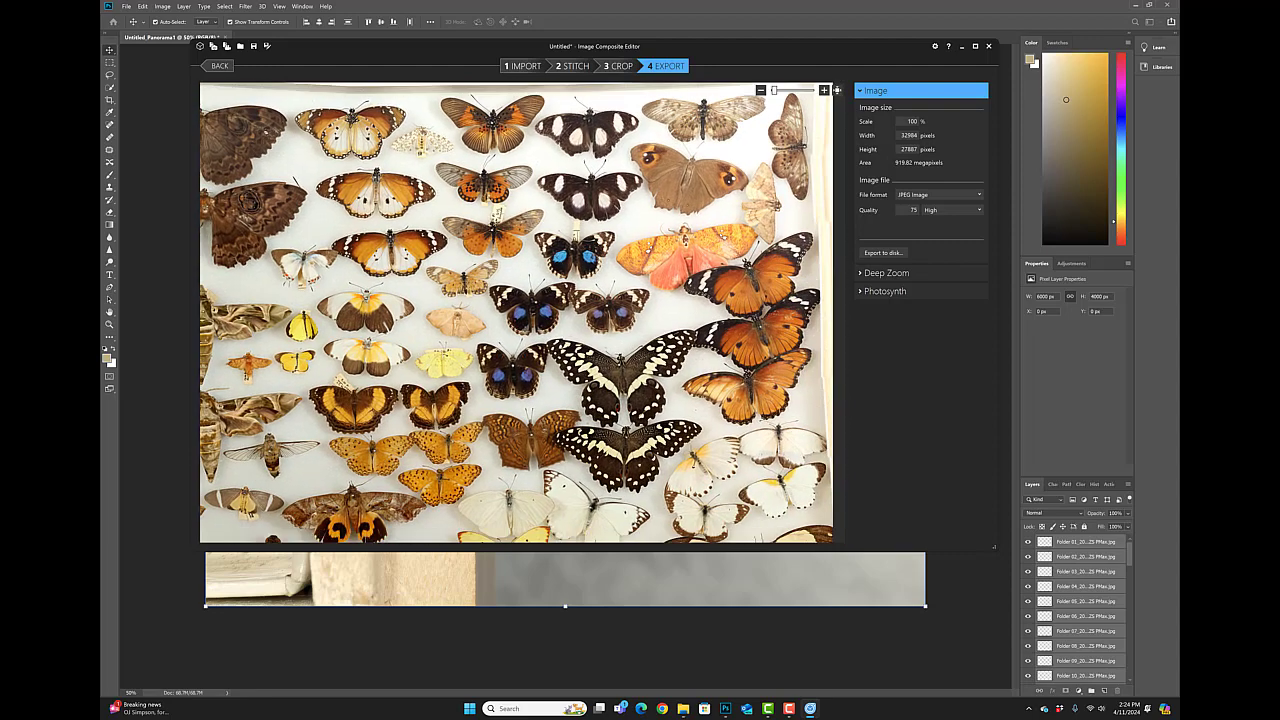
left_click_drag(520, 400, 524, 260)
left_click_drag(663, 535, 765, 515)
scroll(643, 484, "up", 3)
scroll(645, 484, "up", 4)
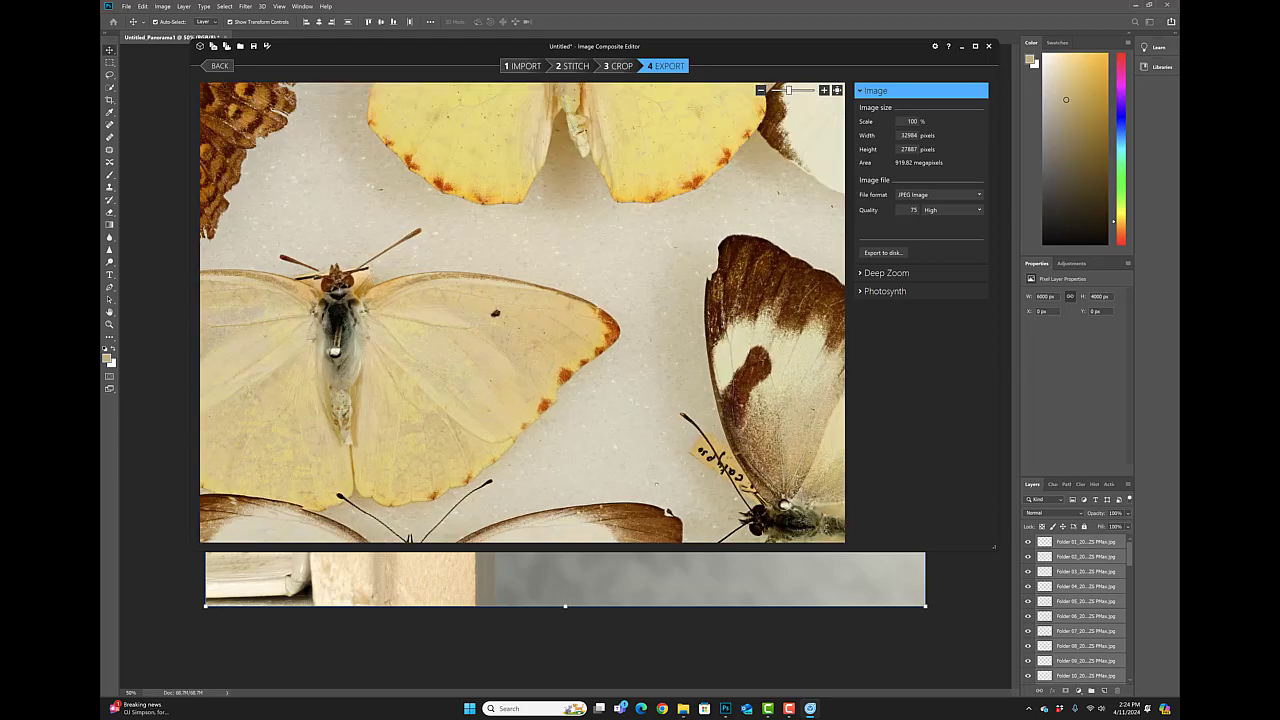
scroll(665, 485, "up", 3)
left_click_drag(708, 411, 758, 442)
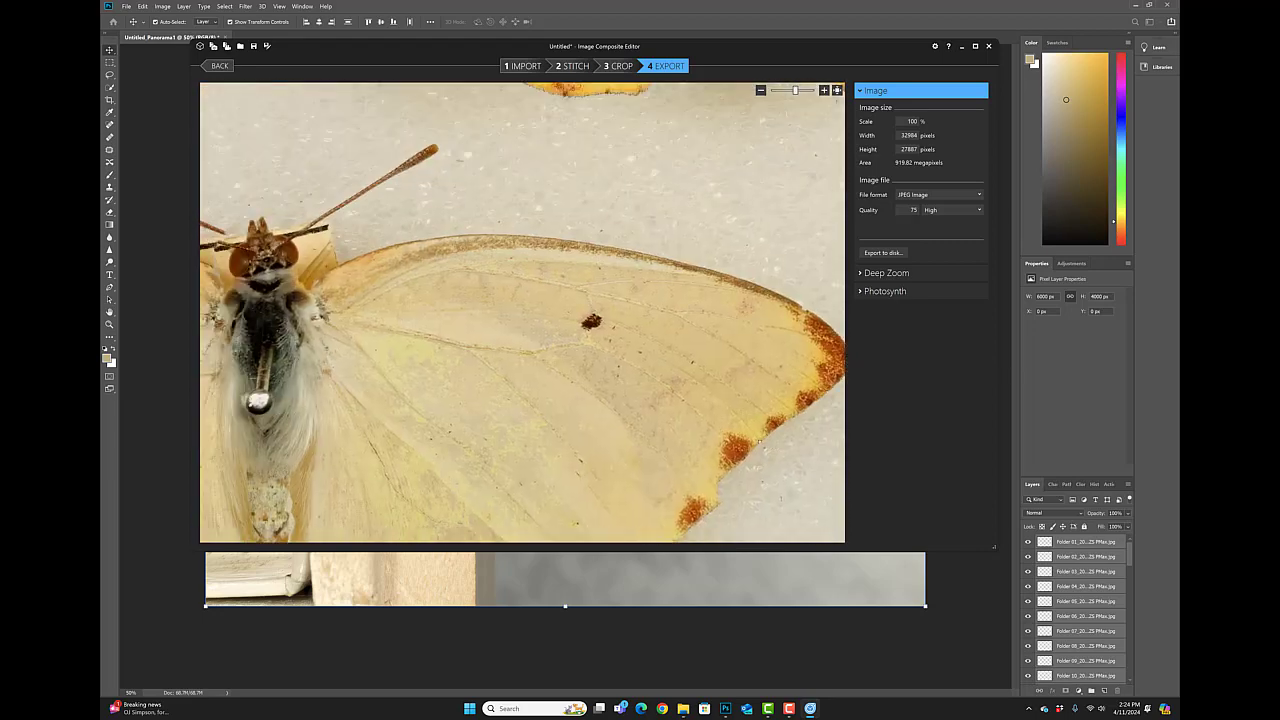
scroll(758, 442, "up", 3)
scroll(758, 442, "down", 10)
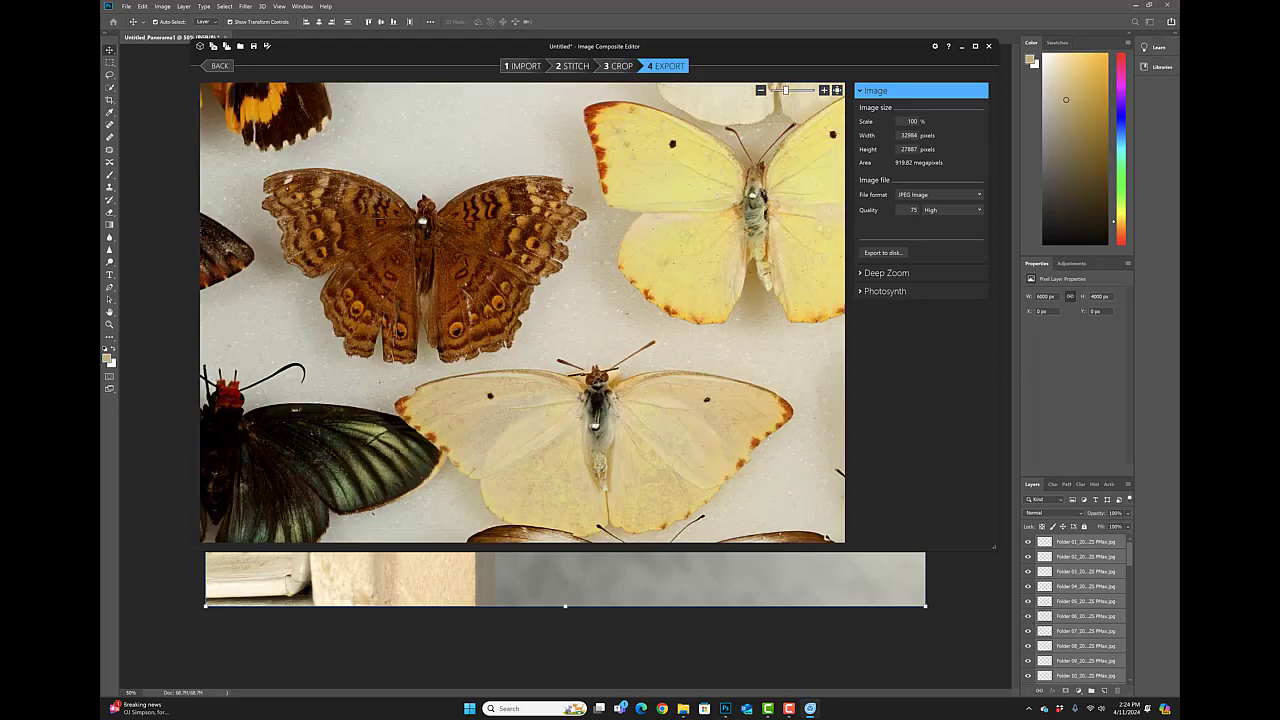
scroll(522, 312, "down", 2)
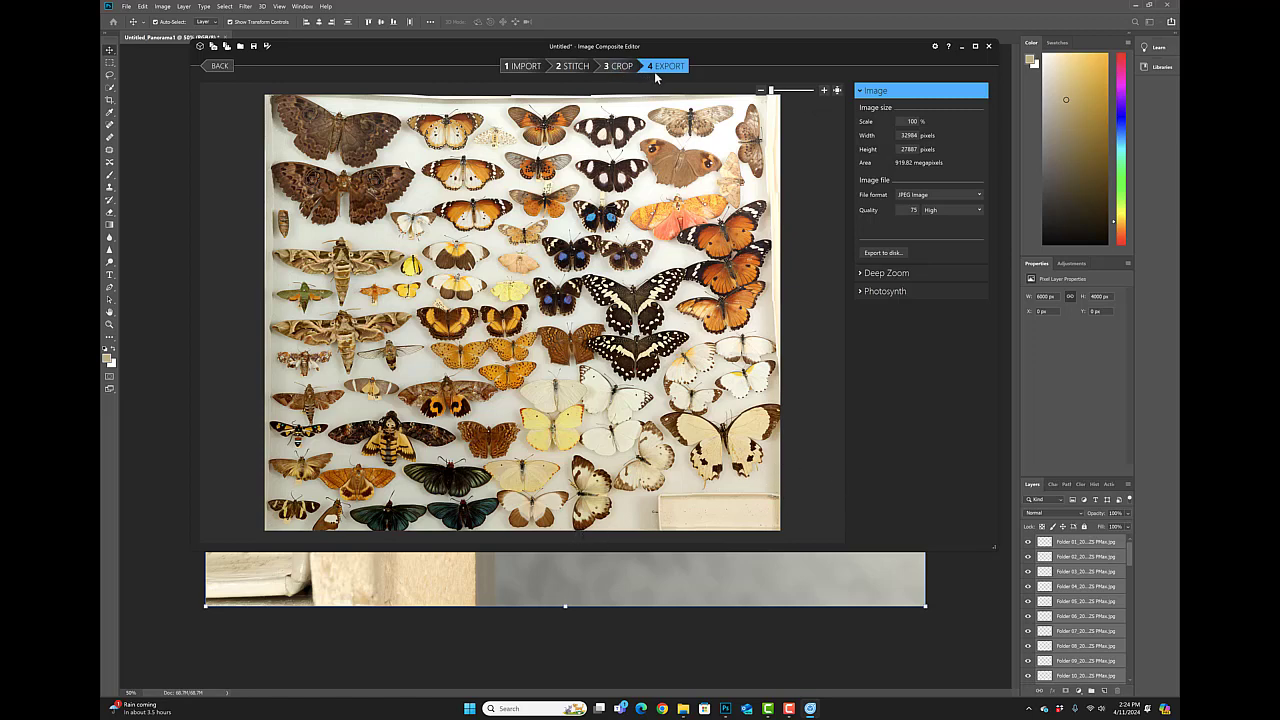
- Export the panorama as a JPEG into Final 100mm with the suggested file name, and bring up Image Composite Editor's export progress
left_click(877, 254)
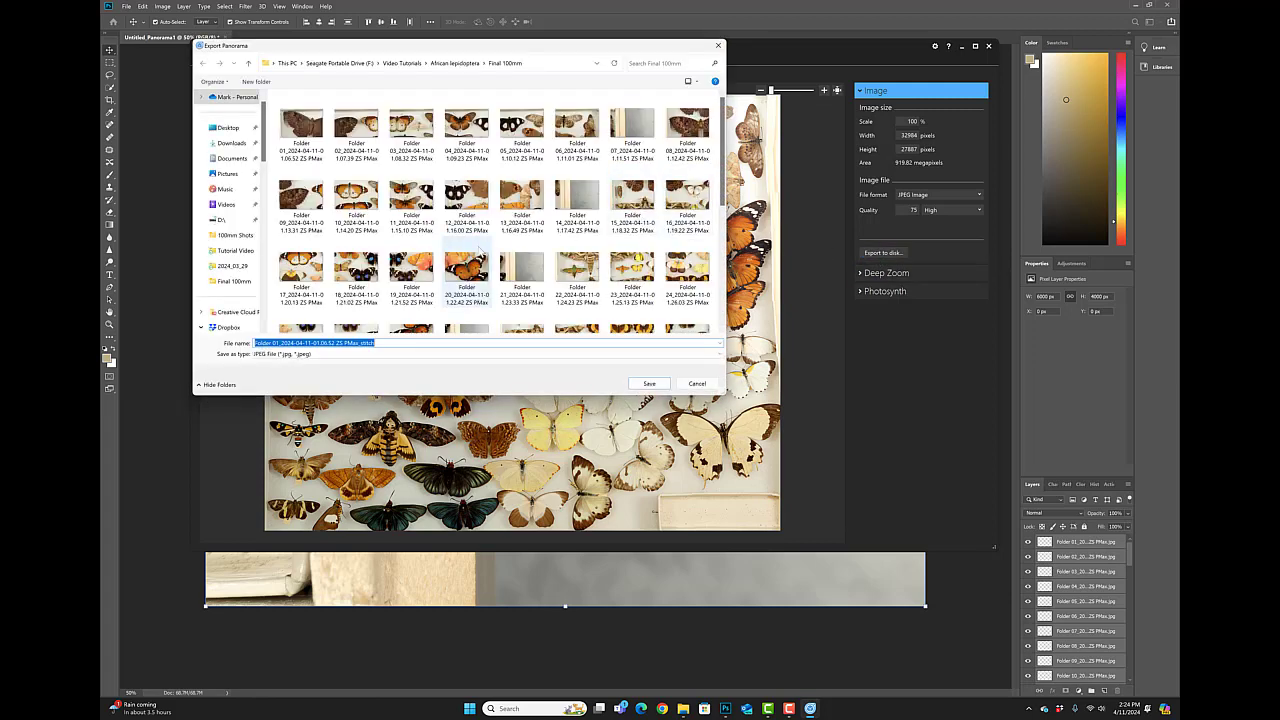
scroll(480, 250, "down", 5)
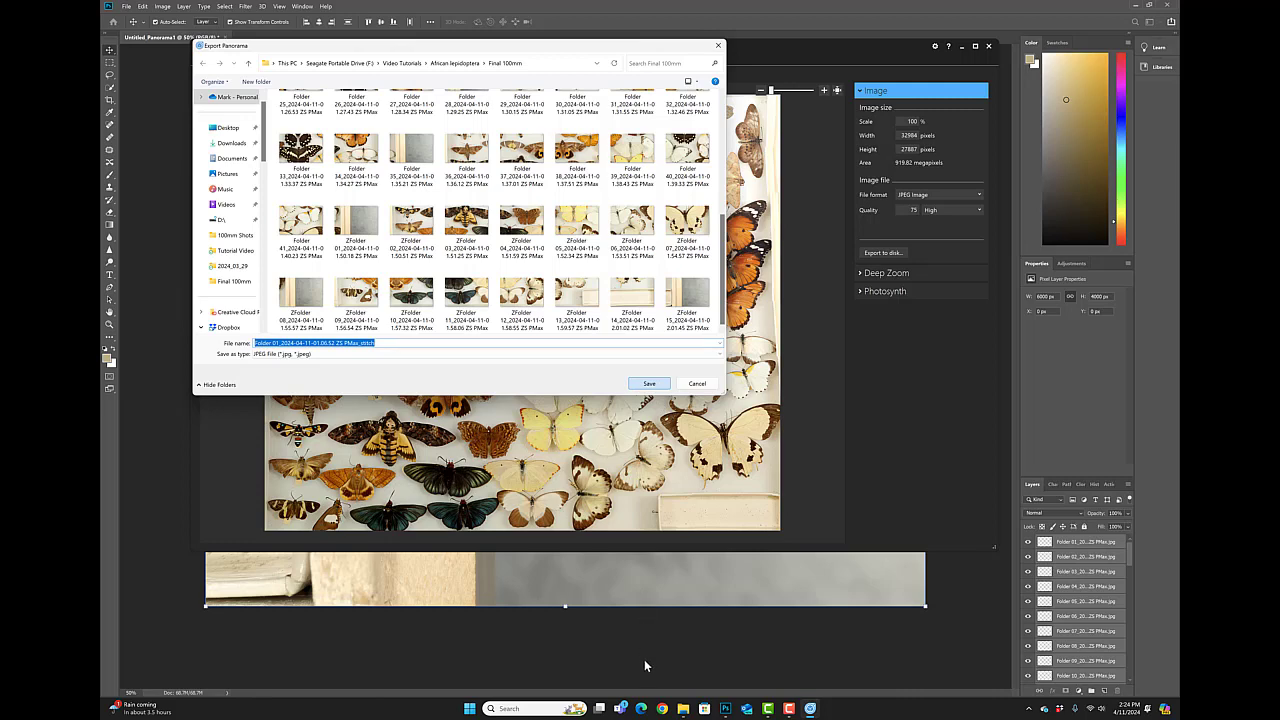
key("Return")
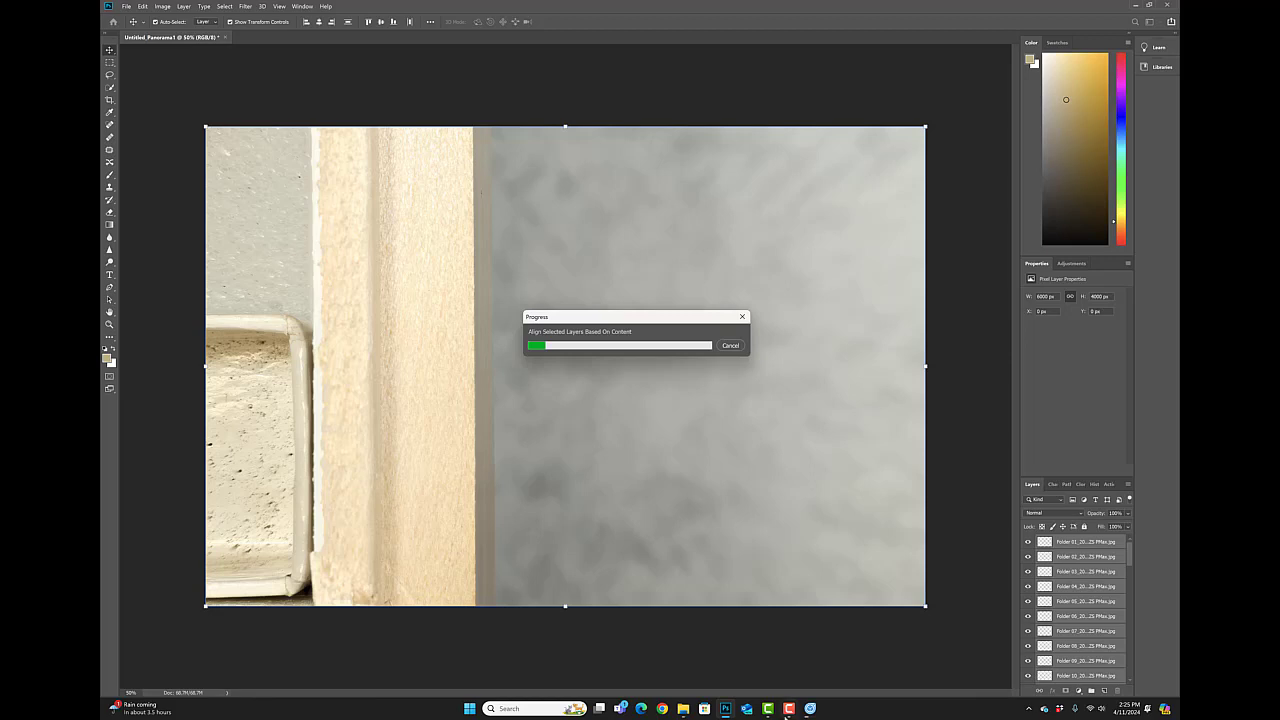
mouse_move(811, 710)
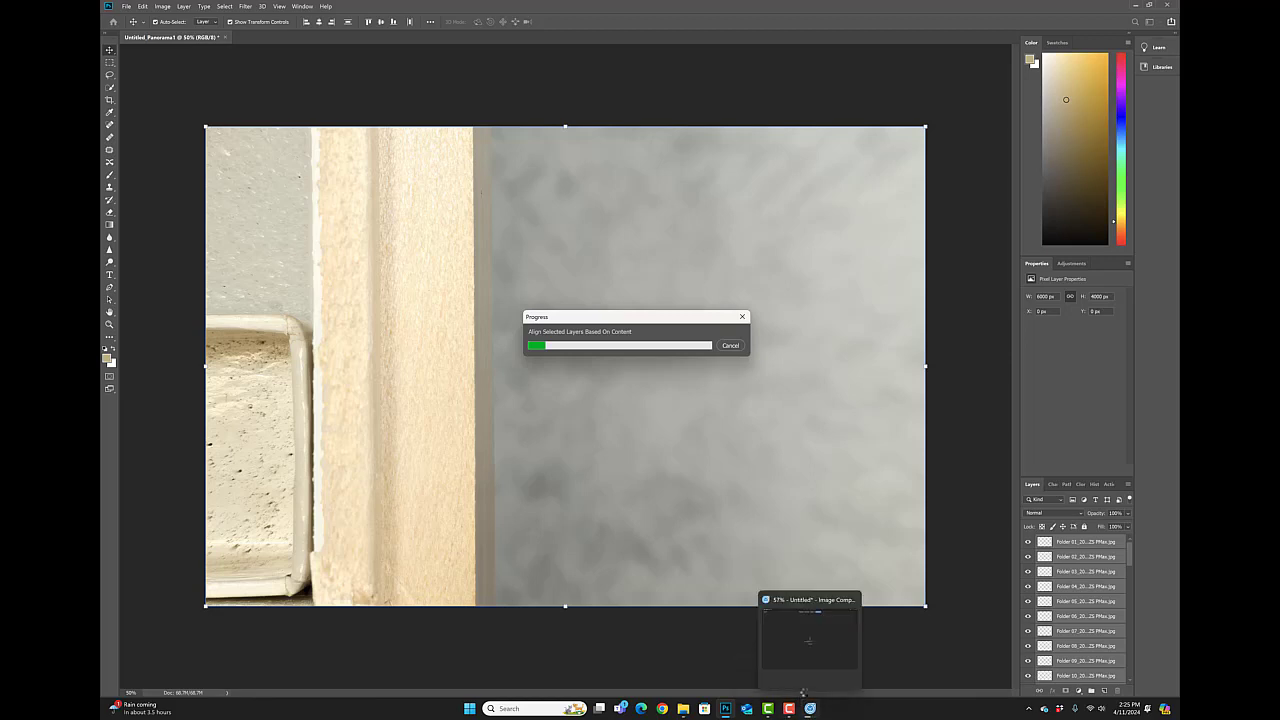
left_click(765, 659)
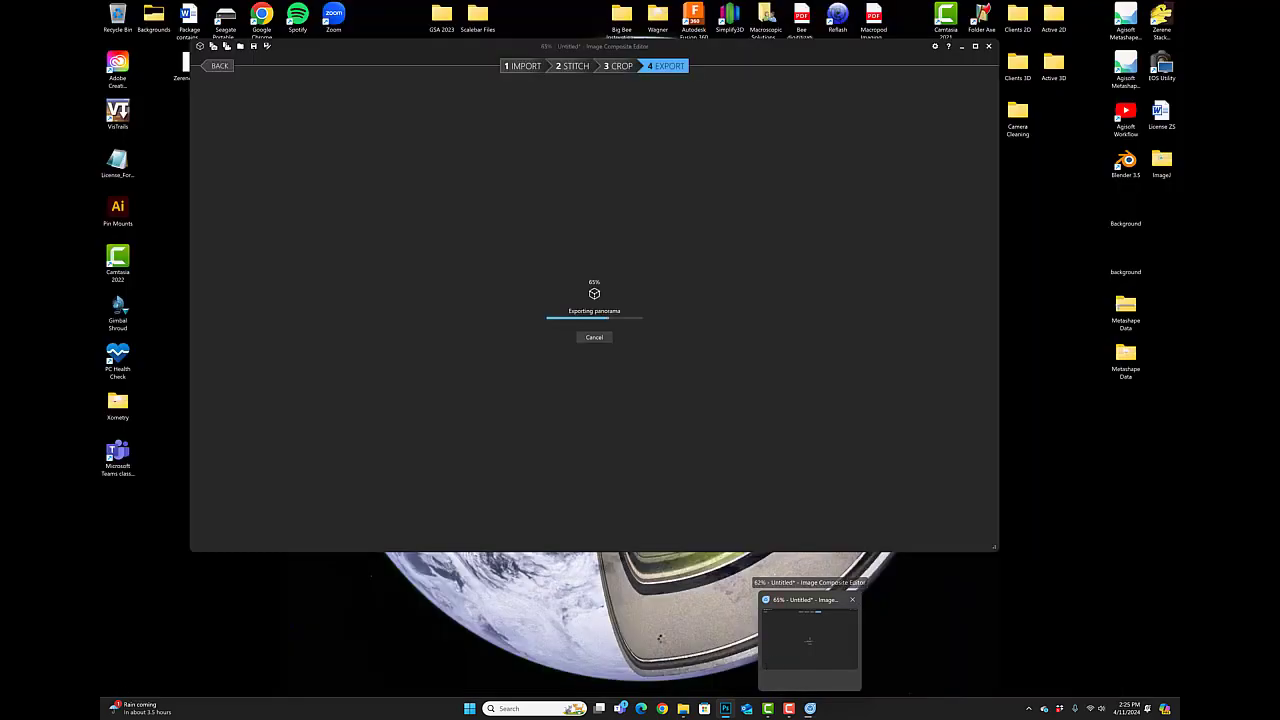